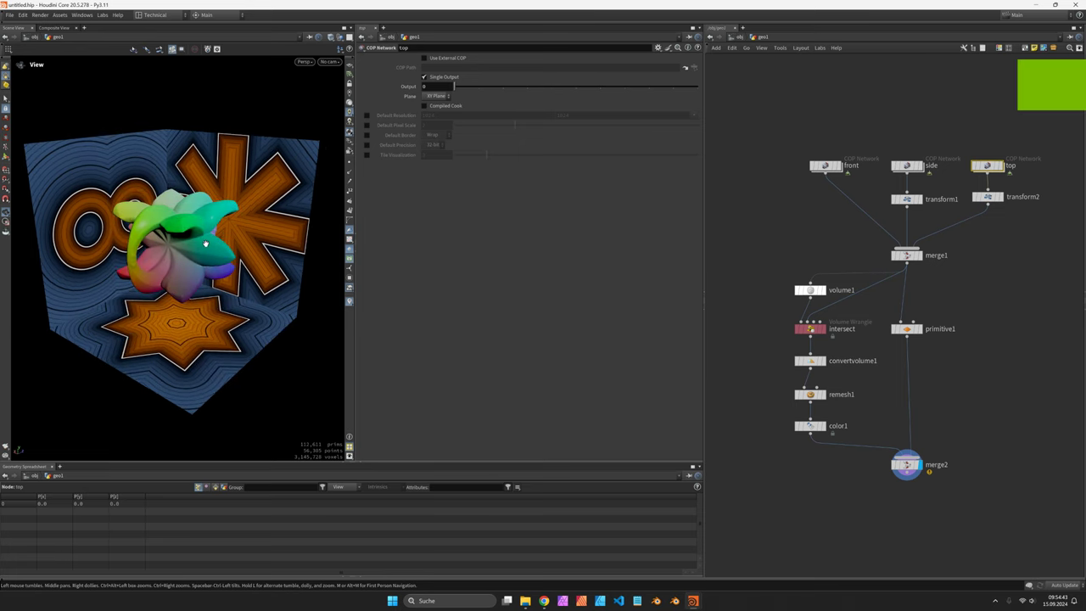
# Step: Orbit the finished mesh and display the front, side and top shape planes, then all three merged
pyautogui.moveTo(202, 246); pyautogui.dragTo(206, 251)
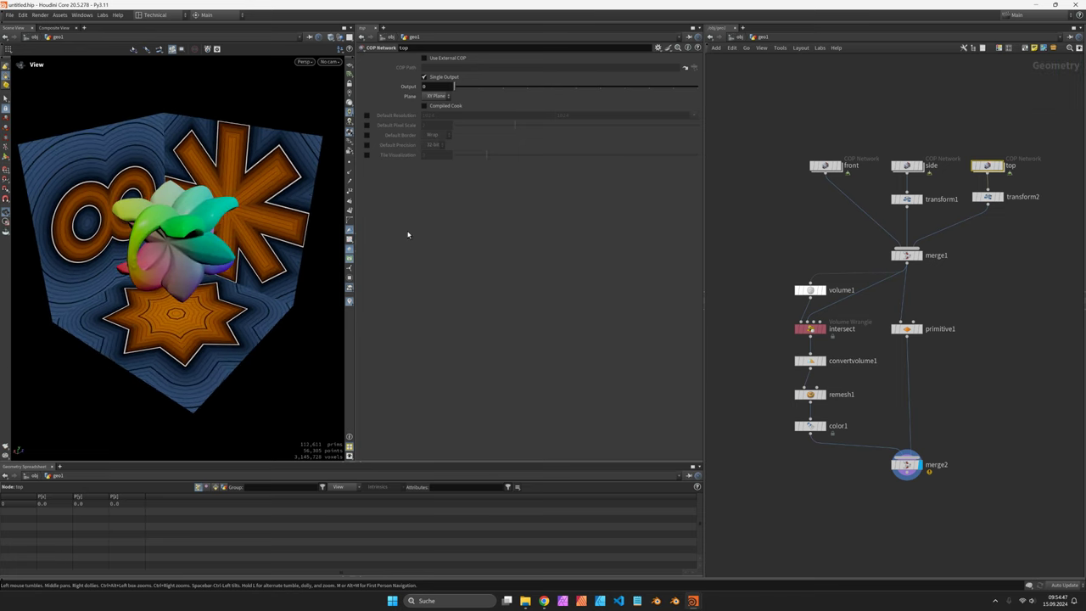
pyautogui.click(844, 170)
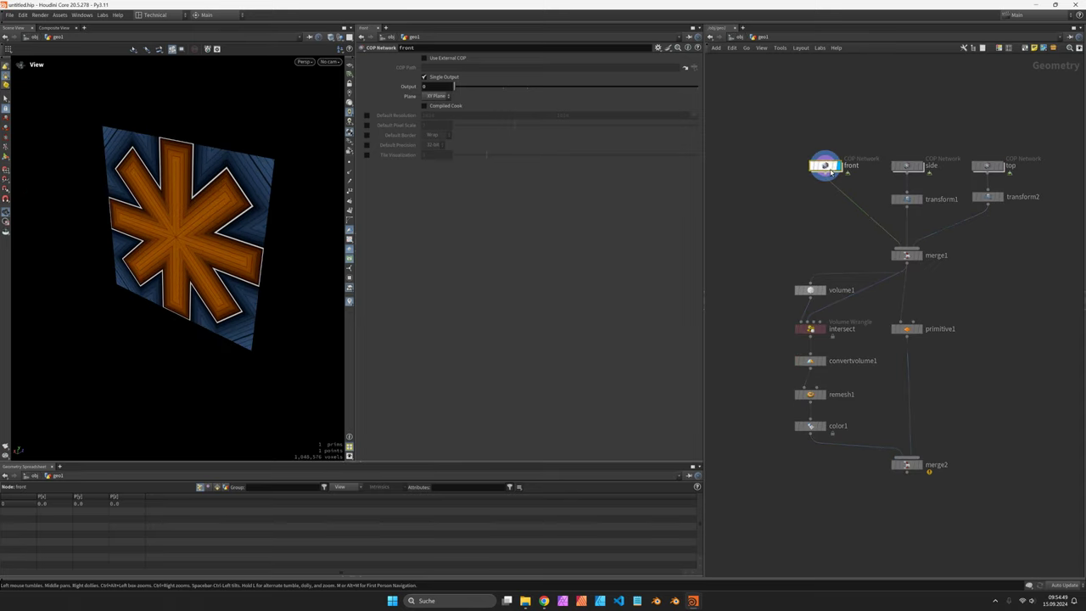
pyautogui.click(922, 174)
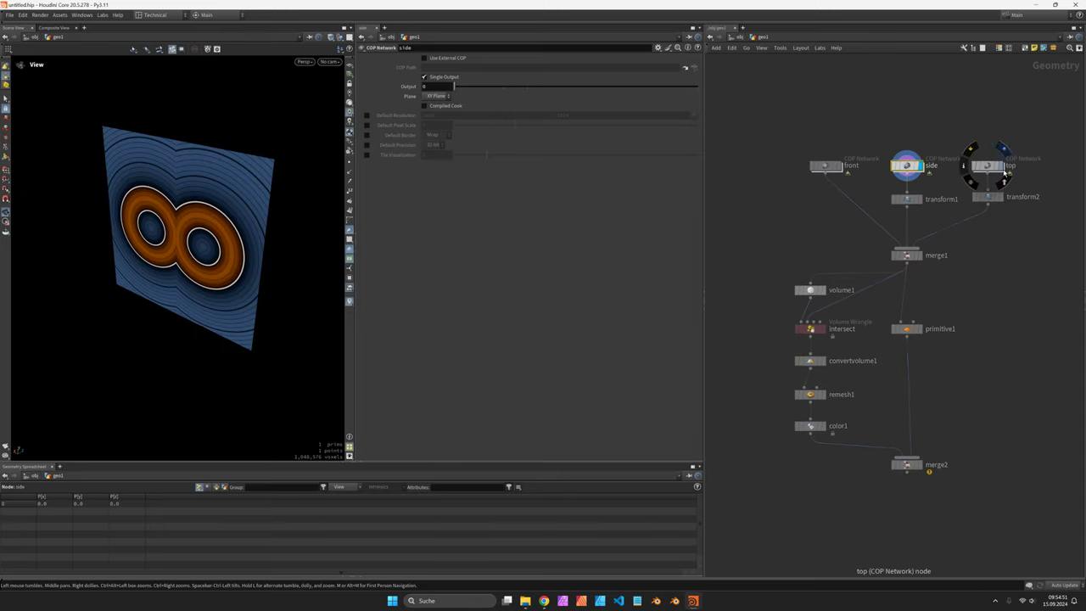
pyautogui.click(1007, 173)
pyautogui.click(985, 171)
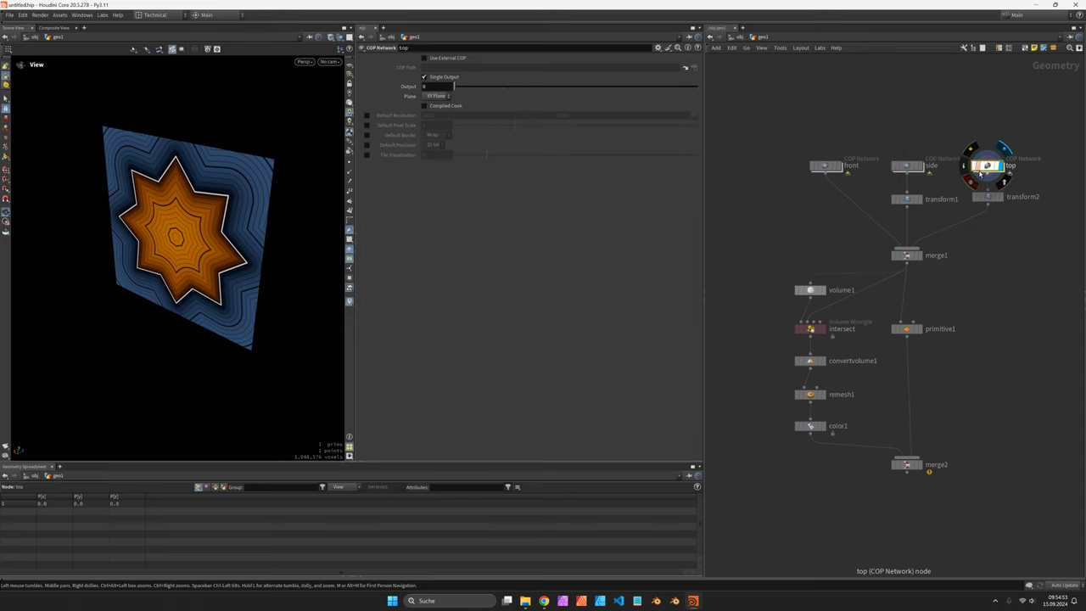
pyautogui.click(919, 256)
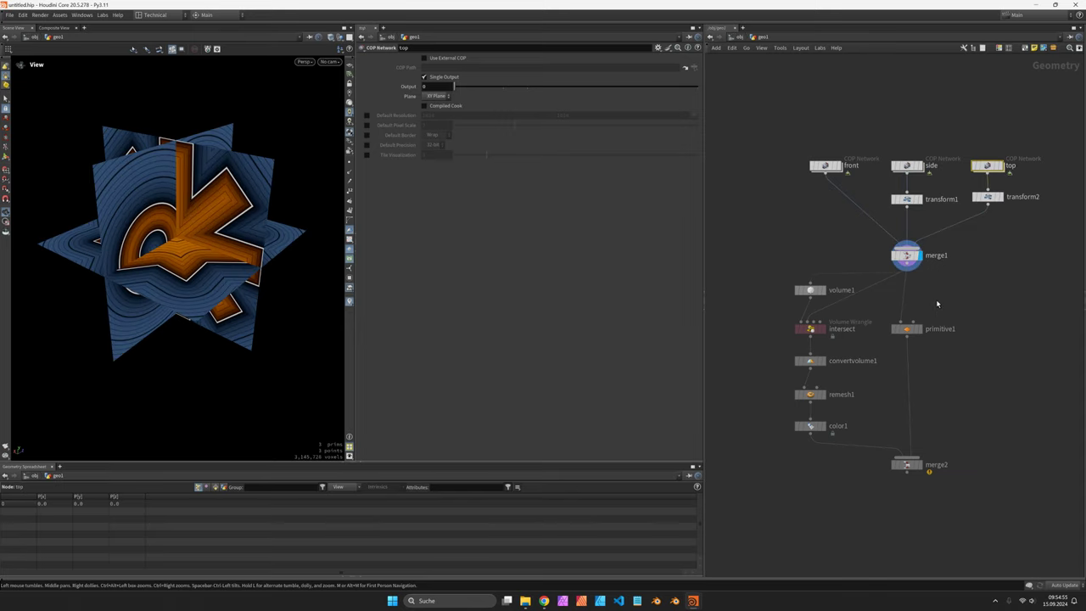
# Step: Inspect the volume and intersect stages, then display the final merged result again
pyautogui.moveTo(898, 297); pyautogui.dragTo(886, 272, button='middle')
pyautogui.scroll(2, 181, 230)
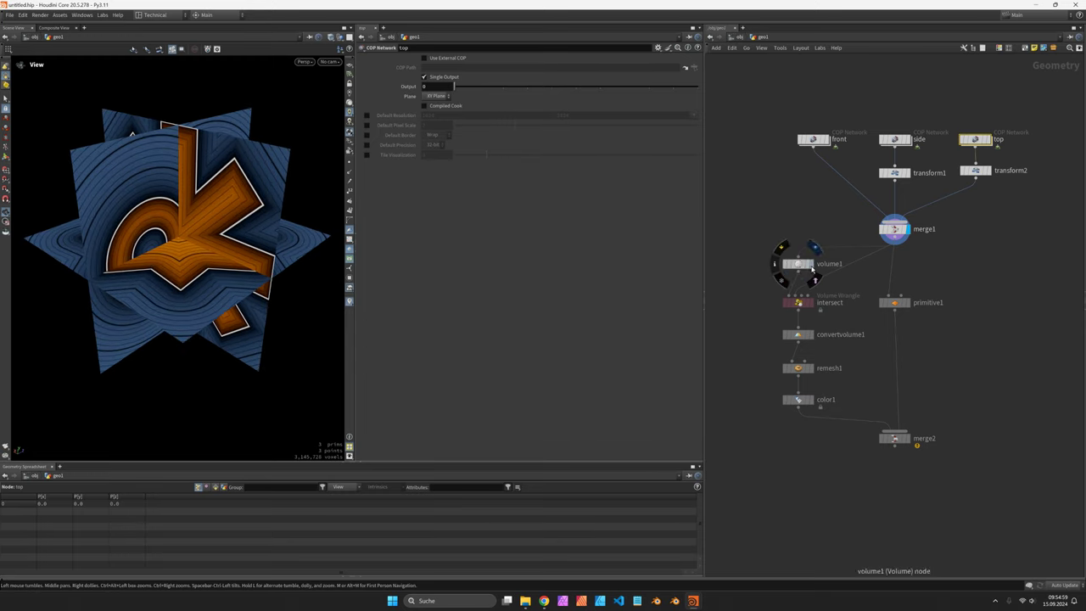
pyautogui.click(817, 271)
pyautogui.click(809, 303)
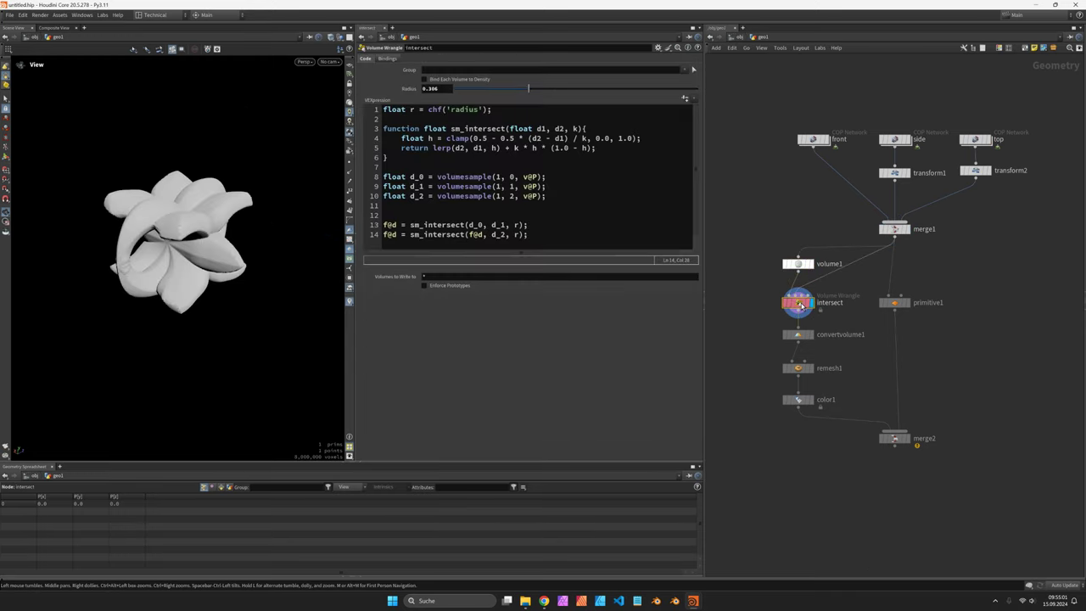
pyautogui.scroll(2, 279, 223)
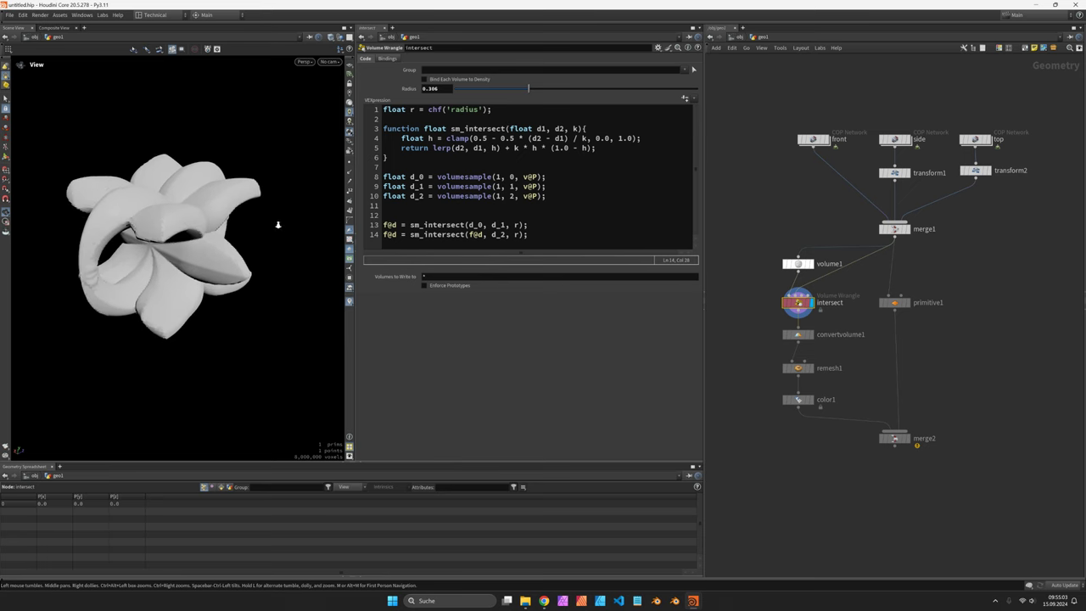
pyautogui.click(912, 444)
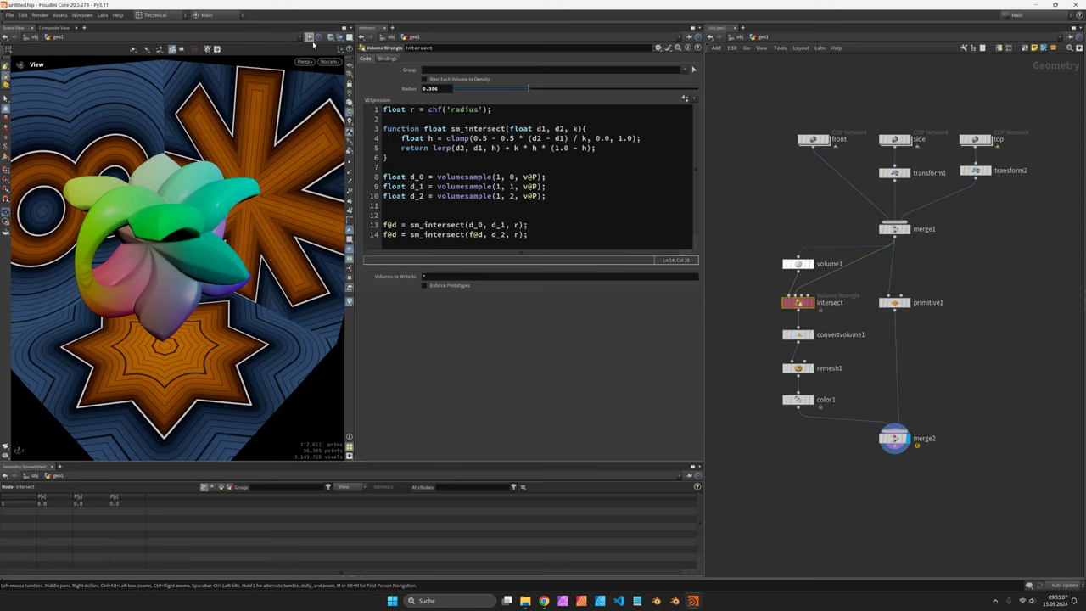
# Step: In the front network, shrink the asterisk shape to about 0.78 and rotate it 33.5°
pyautogui.doubleClick(812, 141)
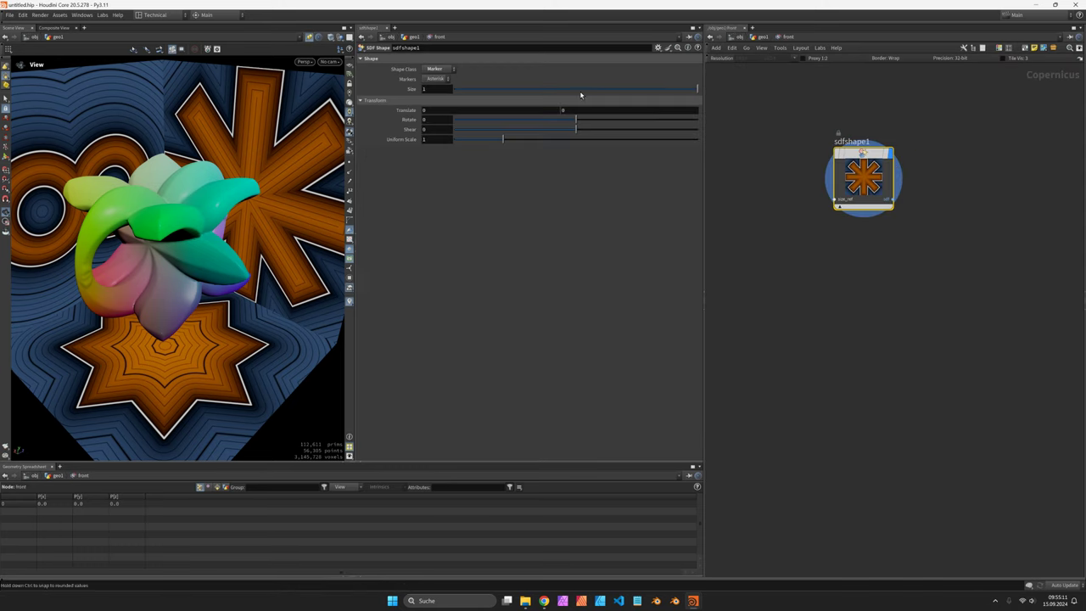
pyautogui.click(646, 90)
pyautogui.moveTo(578, 125); pyautogui.dragTo(600, 124)
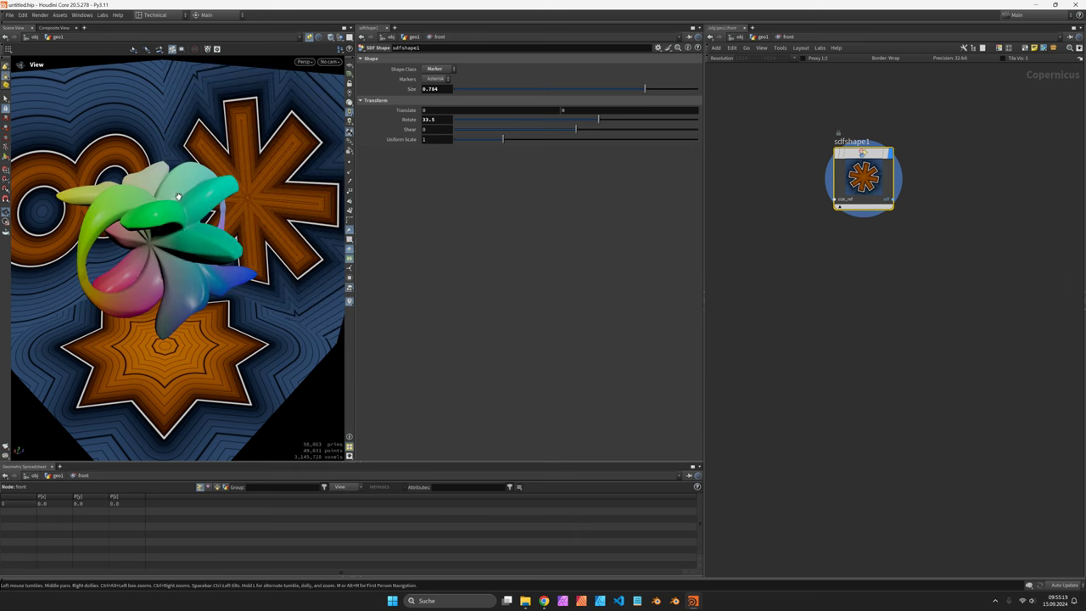
# Step: Tilt the side plane 21° around X in its transform1 node
pyautogui.press('u')
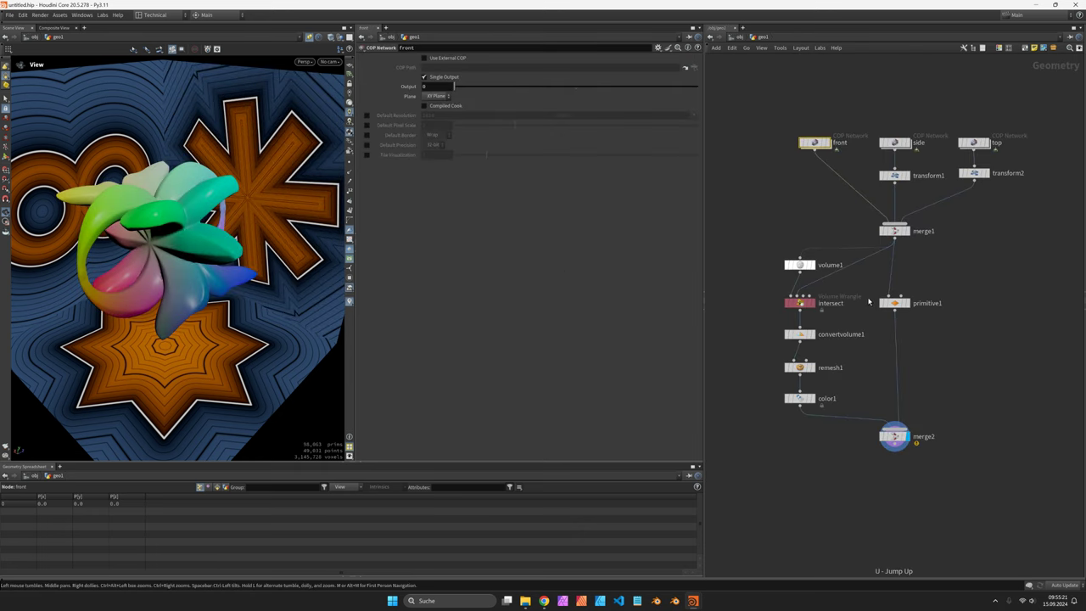
pyautogui.click(894, 175)
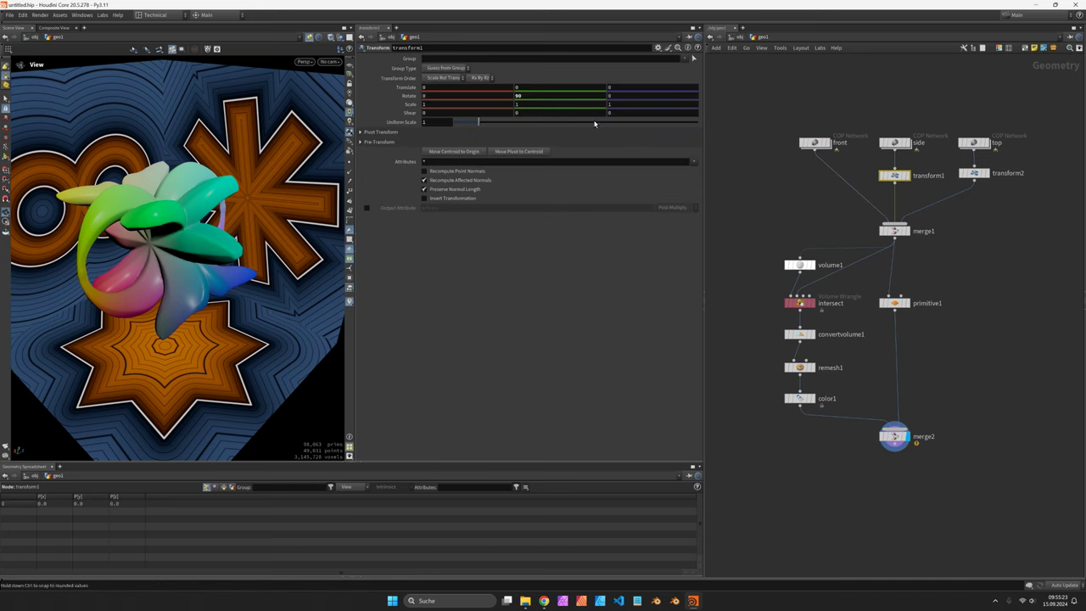
pyautogui.click(447, 97)
pyautogui.write('21')
pyautogui.press('Return')
pyautogui.moveTo(251, 215); pyautogui.dragTo(200, 231, button='right')
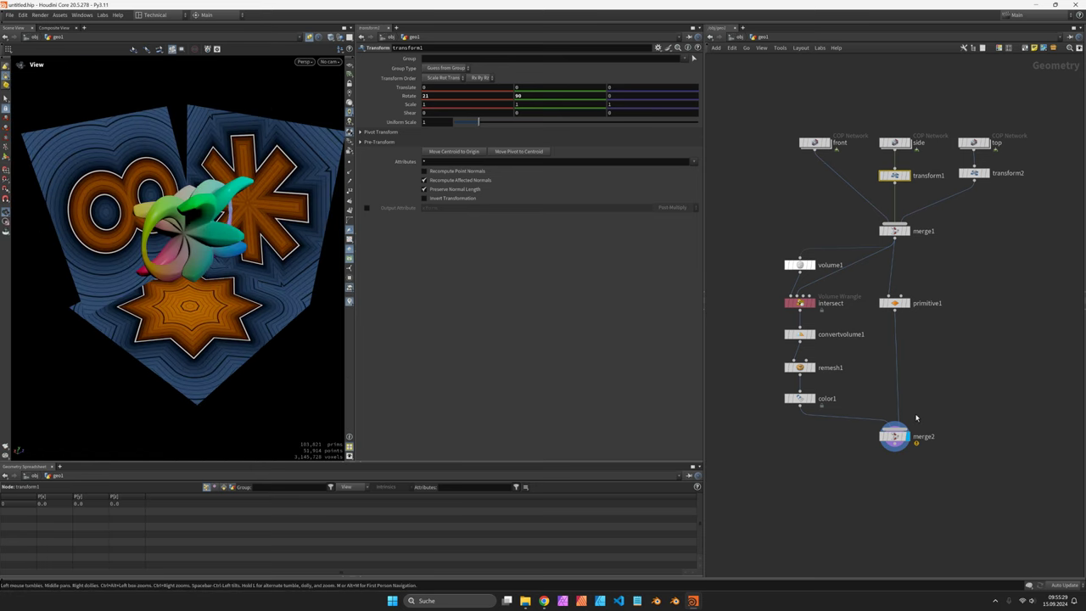
pyautogui.hotkey('alt', 'Tab')
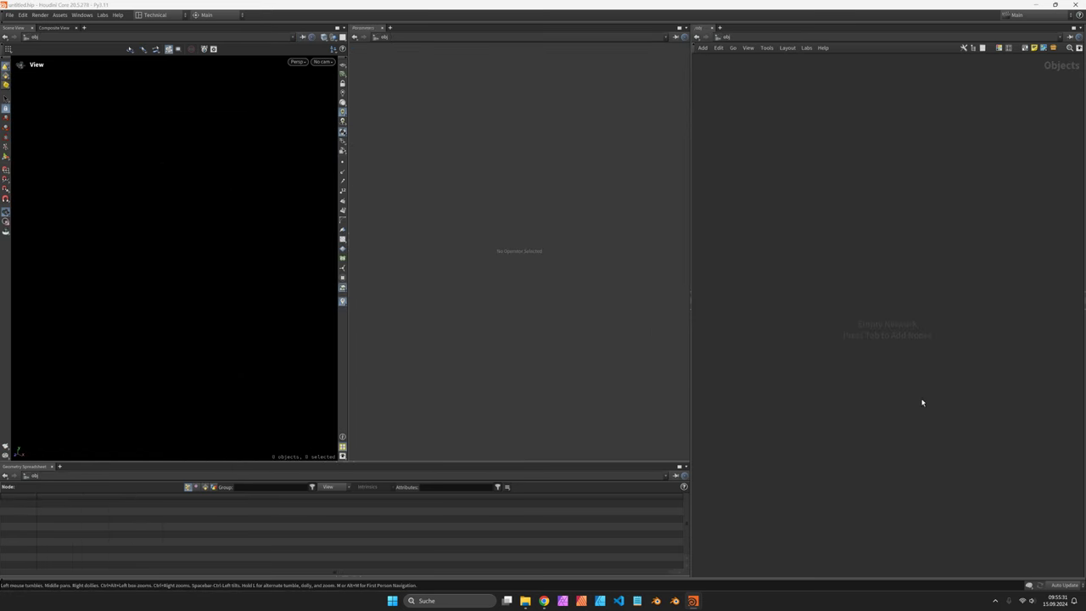
# Step: Add a Geometry node, geo1, and go inside it
pyautogui.press('Tab')
pyautogui.write('geo')
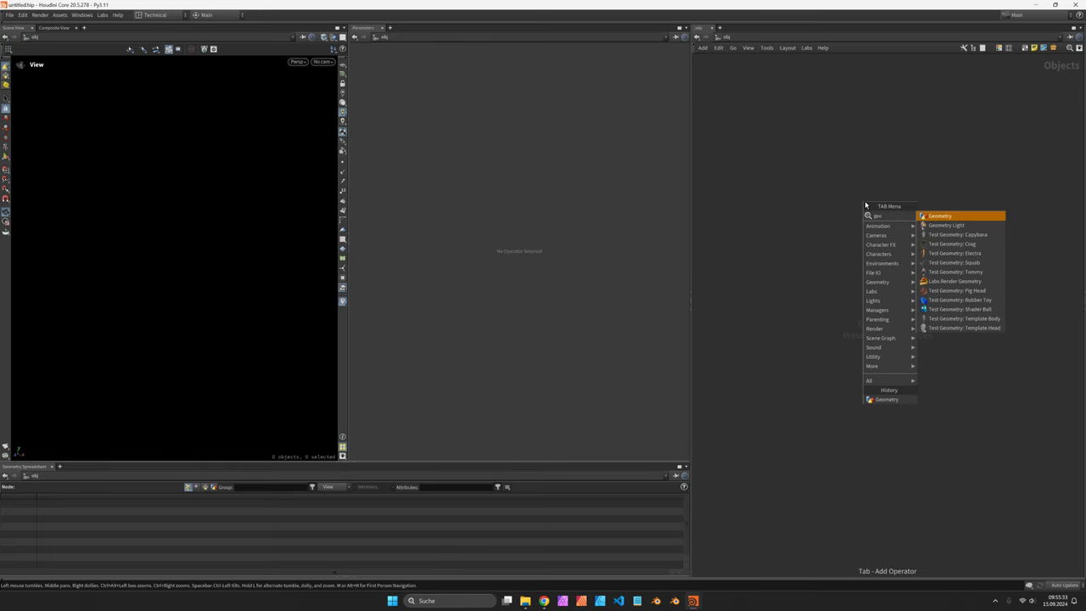
pyautogui.press('Return')
pyautogui.click(865, 201)
pyautogui.doubleClick(865, 202)
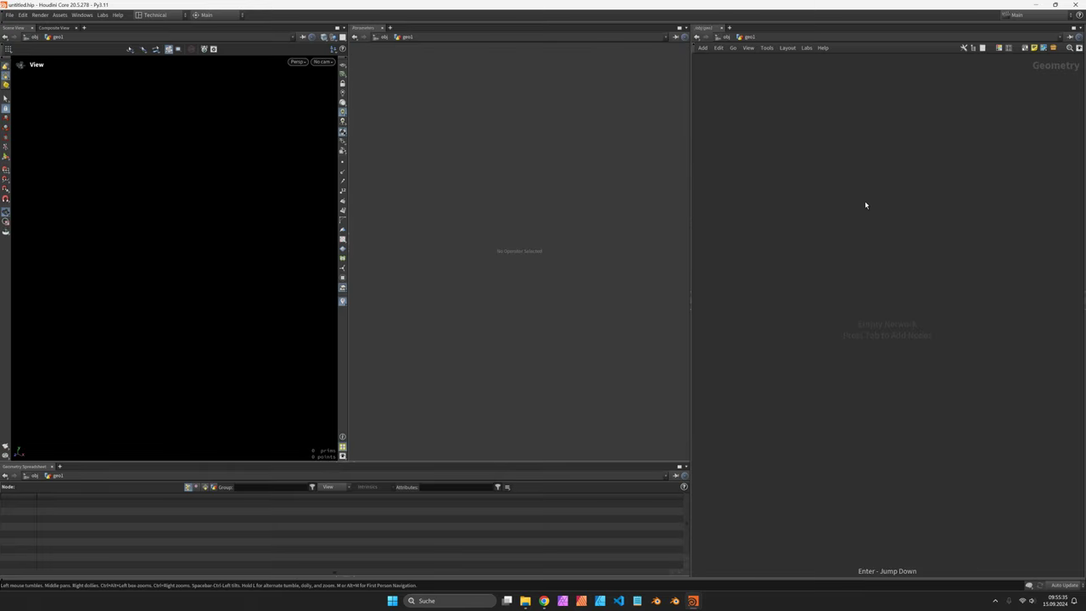
# Step: Add a COP Network inside geo1 and name it front
pyautogui.press('Tab')
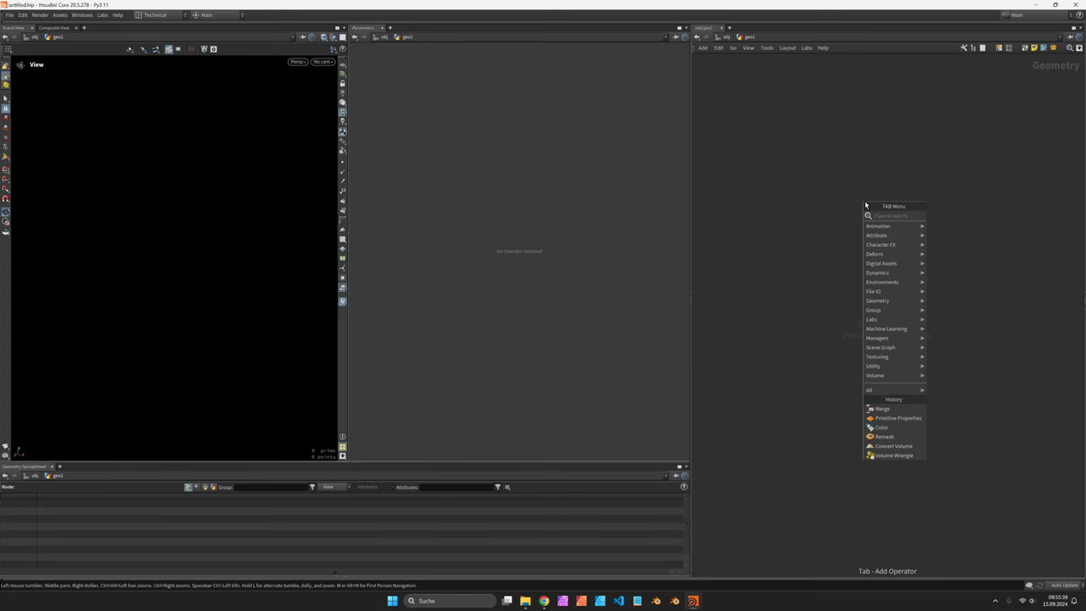
pyautogui.write('cop')
pyautogui.press('Return')
pyautogui.click(862, 201)
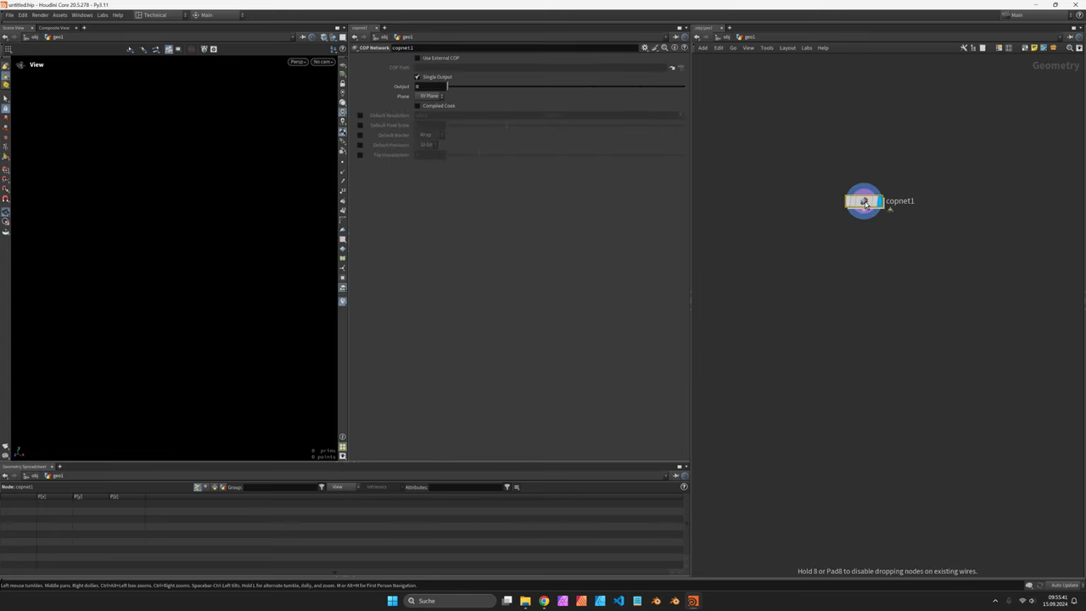
pyautogui.doubleClick(861, 201)
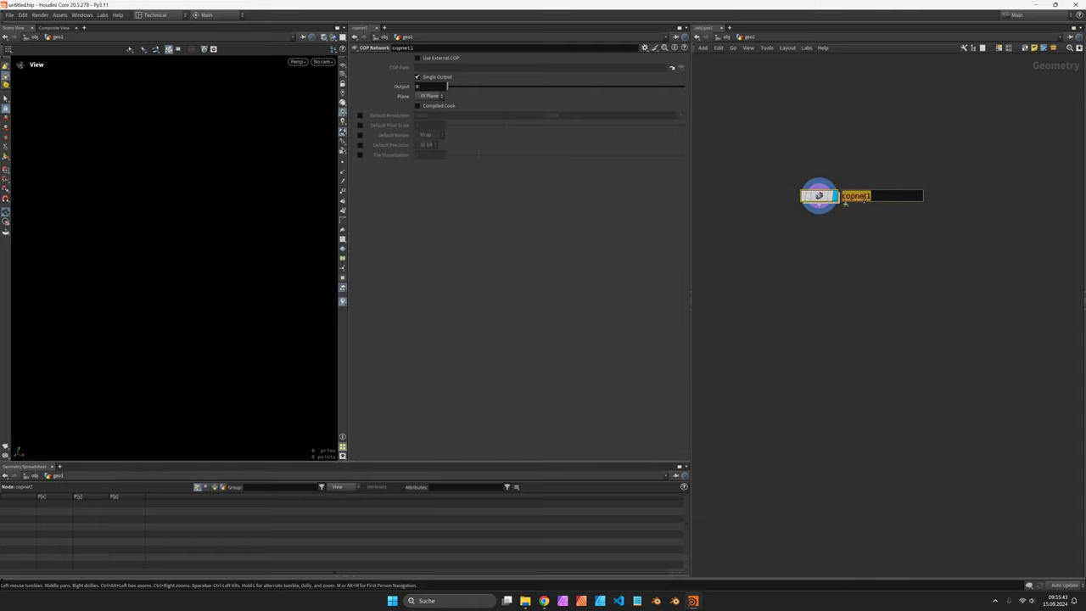
pyautogui.write('front')
pyautogui.press('Return')
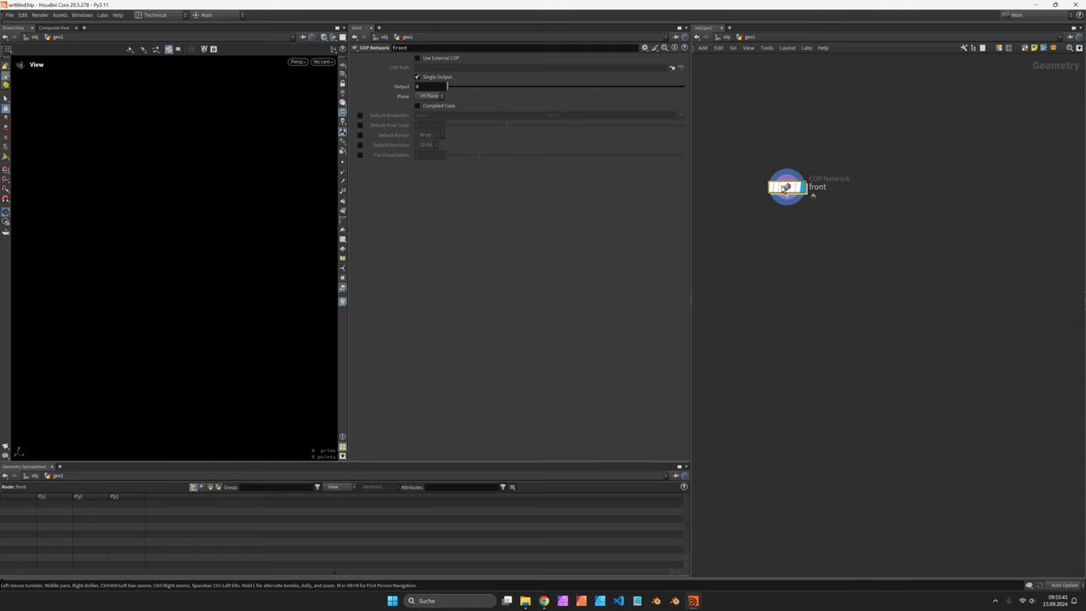
# Step: Inside front, add an SDF Shape circle and set its radius to 0,5
pyautogui.doubleClick(819, 196)
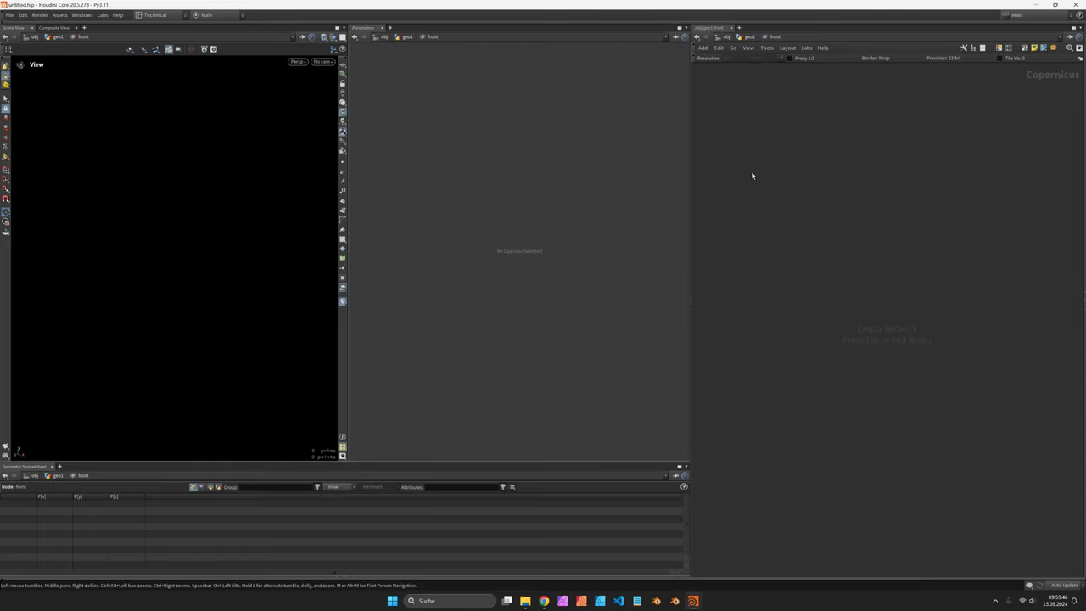
pyautogui.press('Tab')
pyautogui.click(912, 202)
pyautogui.click(832, 191)
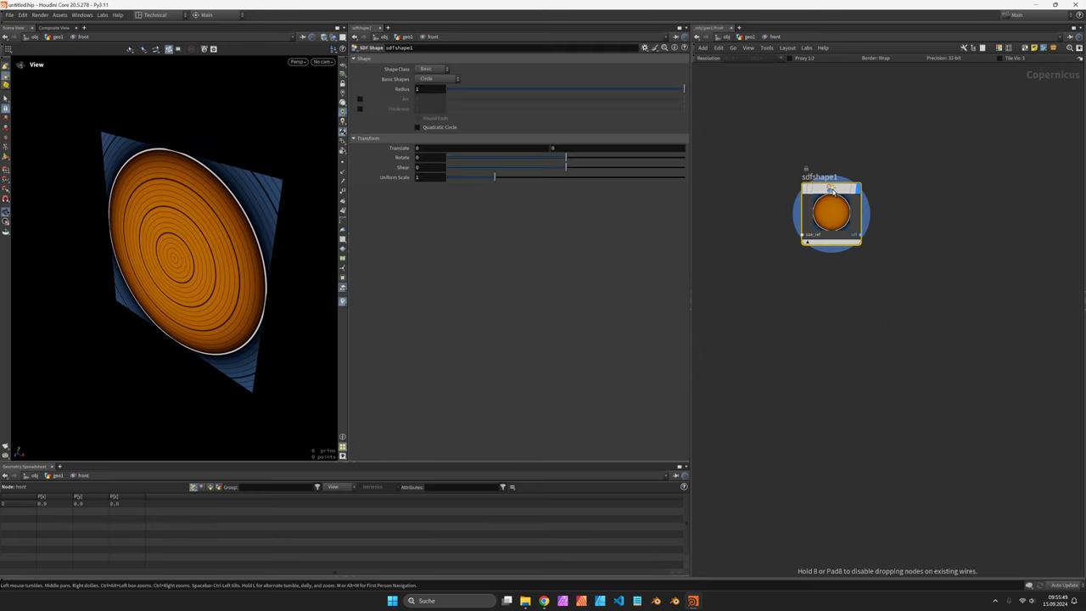
pyautogui.click(433, 90)
pyautogui.write('0,6')
pyautogui.press('Return')
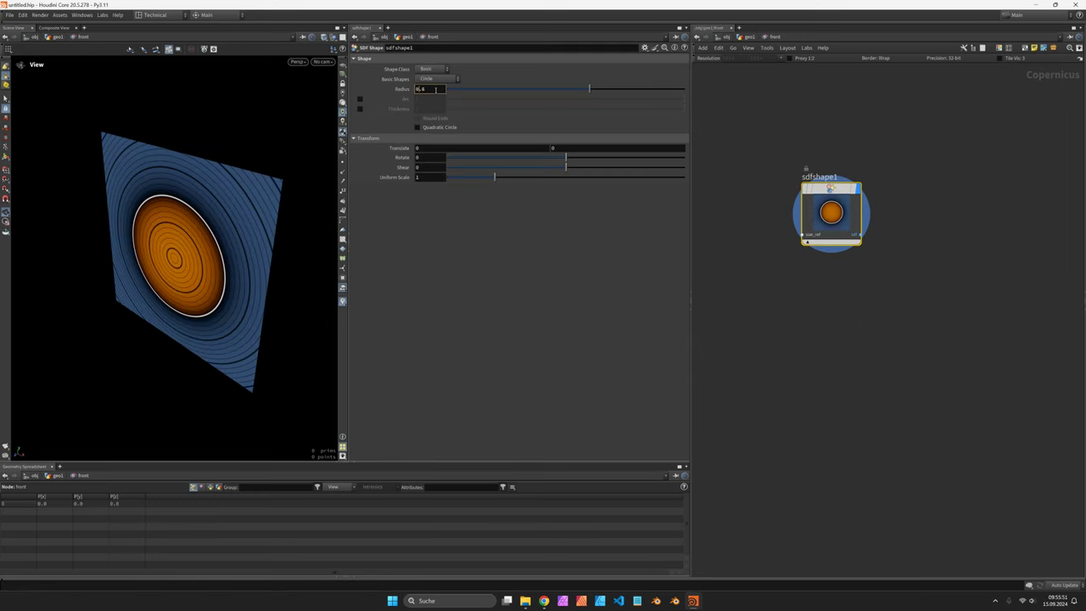
pyautogui.write('0,5')
pyautogui.press('Return')
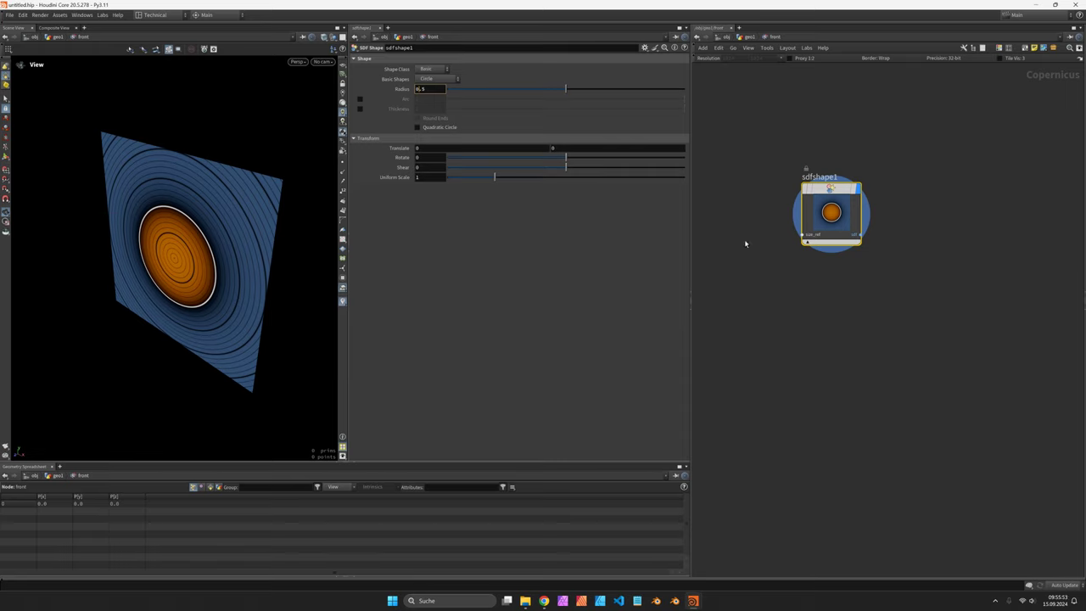
# Step: Duplicate the front network twice, naming the copies side and top
pyautogui.press('u')
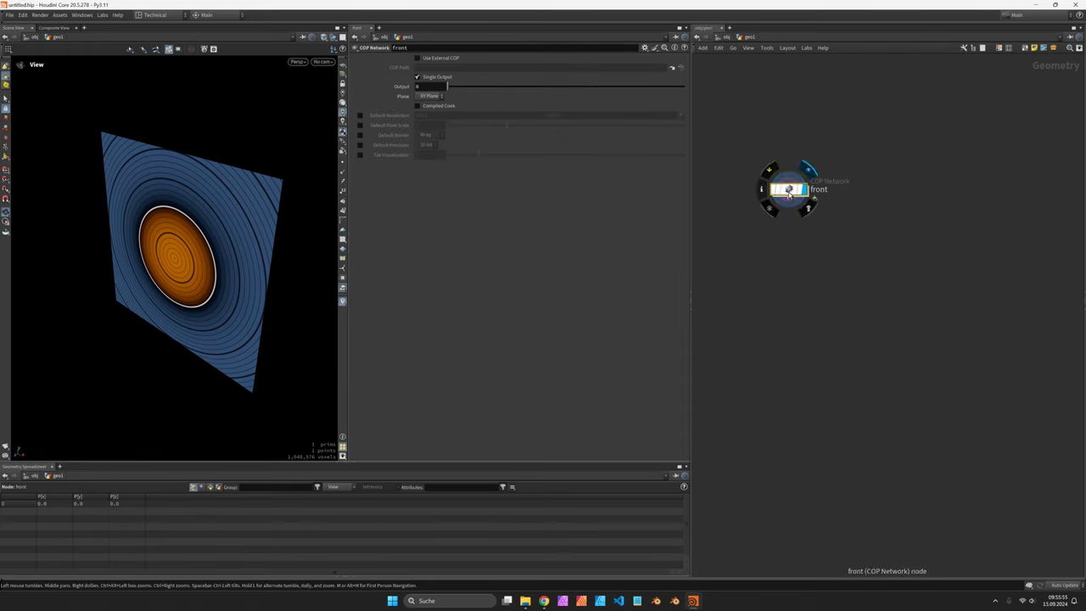
pyautogui.keyDown('alt'); pyautogui.moveTo(817, 190); pyautogui.dragTo(905, 194); pyautogui.keyUp('alt')
pyautogui.doubleClick(904, 192)
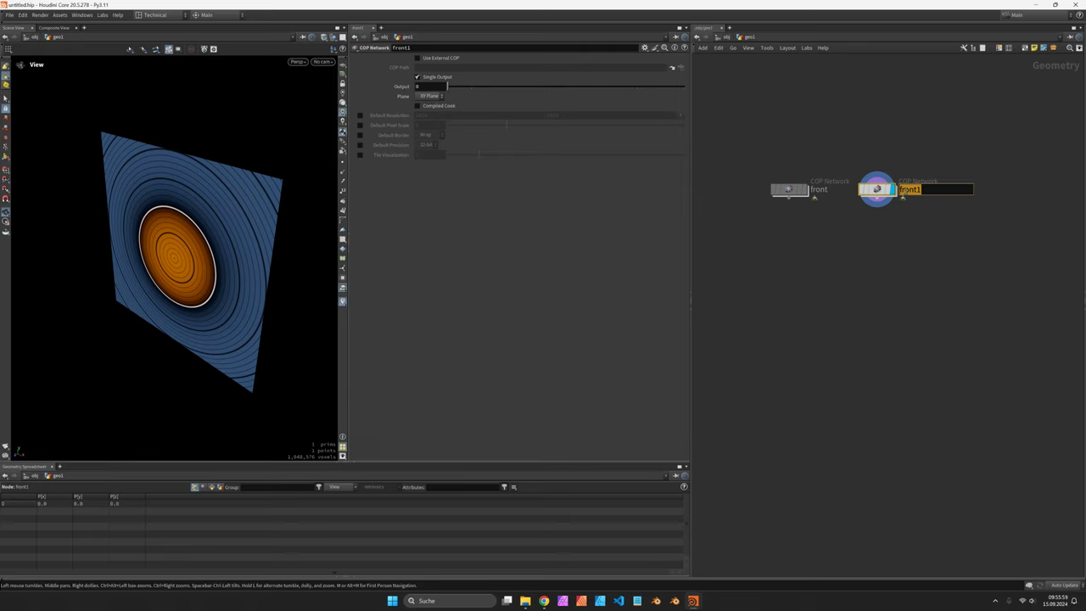
pyautogui.write('side')
pyautogui.press('Return')
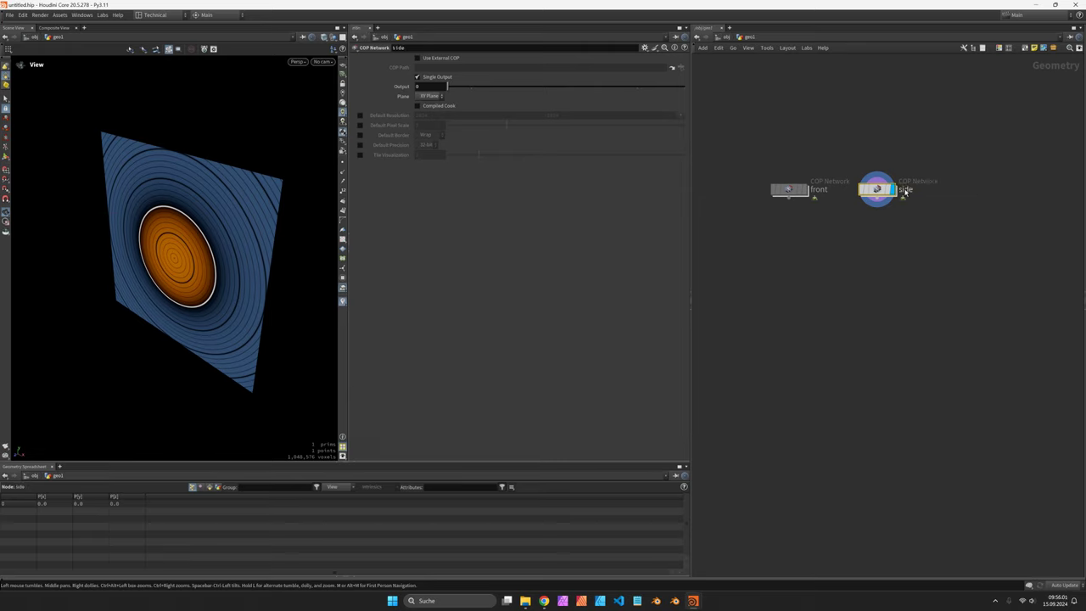
pyautogui.keyDown('alt'); pyautogui.moveTo(879, 190); pyautogui.dragTo(980, 196); pyautogui.keyUp('alt')
pyautogui.doubleClick(1014, 190)
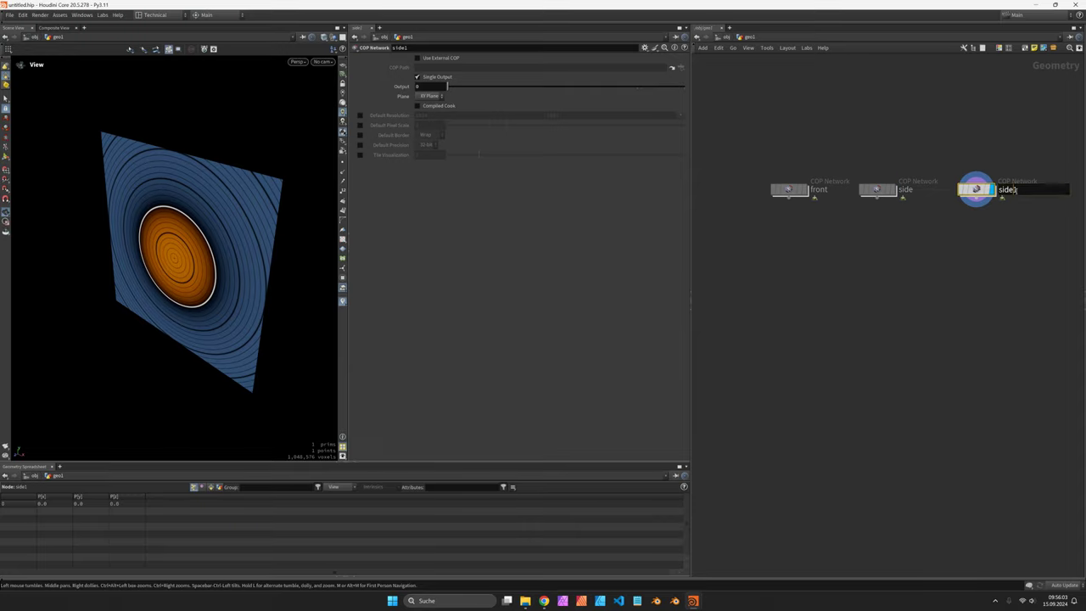
pyautogui.write('top')
pyautogui.press('Return')
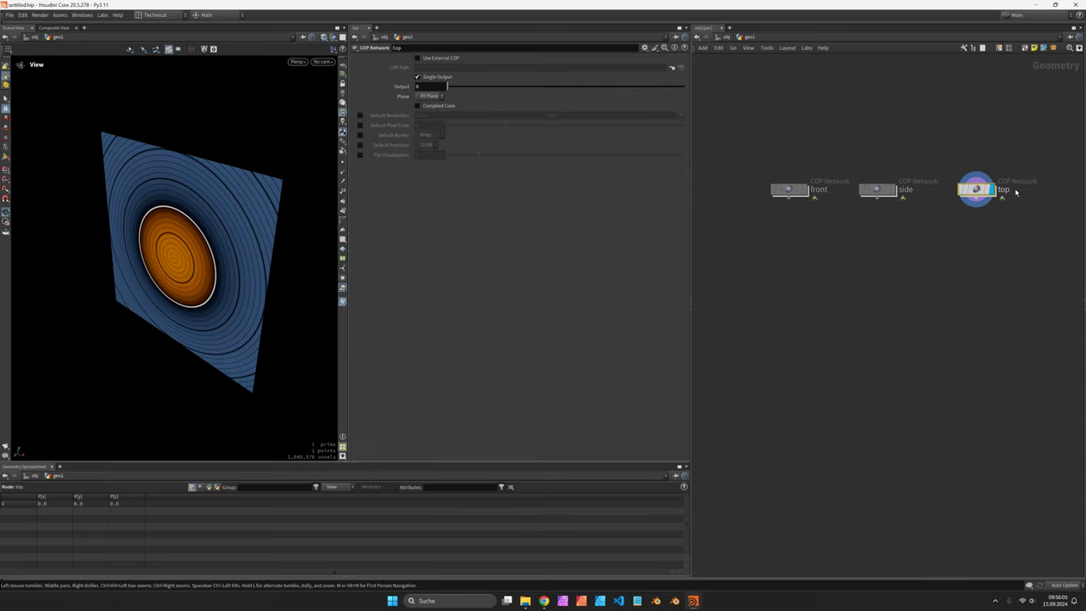
# Step: Make the side shape a Diamond with uniform scale about 0.795
pyautogui.doubleClick(877, 188)
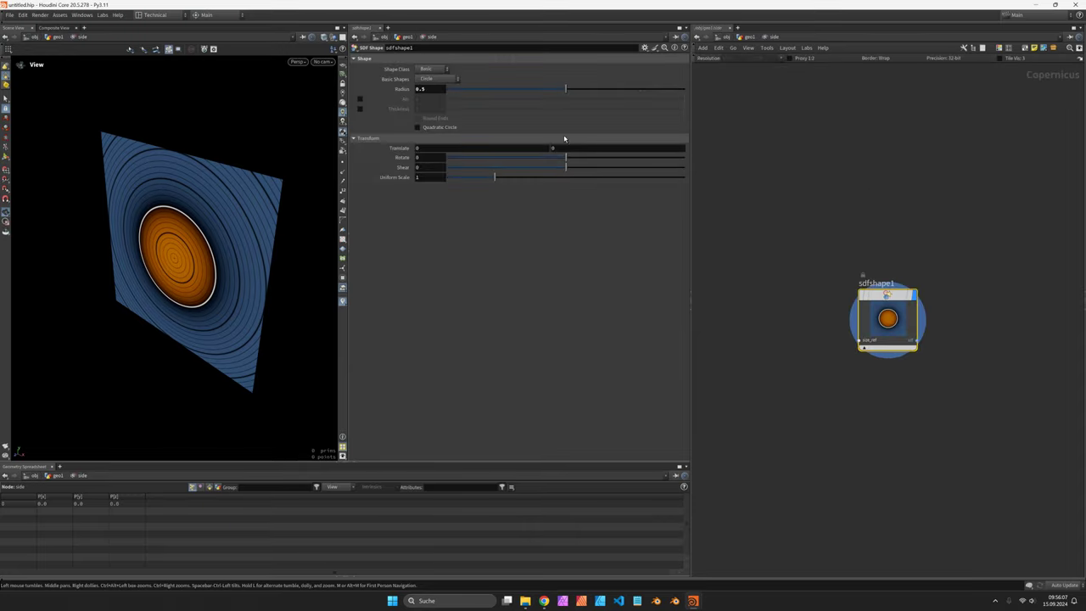
pyautogui.click(435, 78)
pyautogui.click(433, 95)
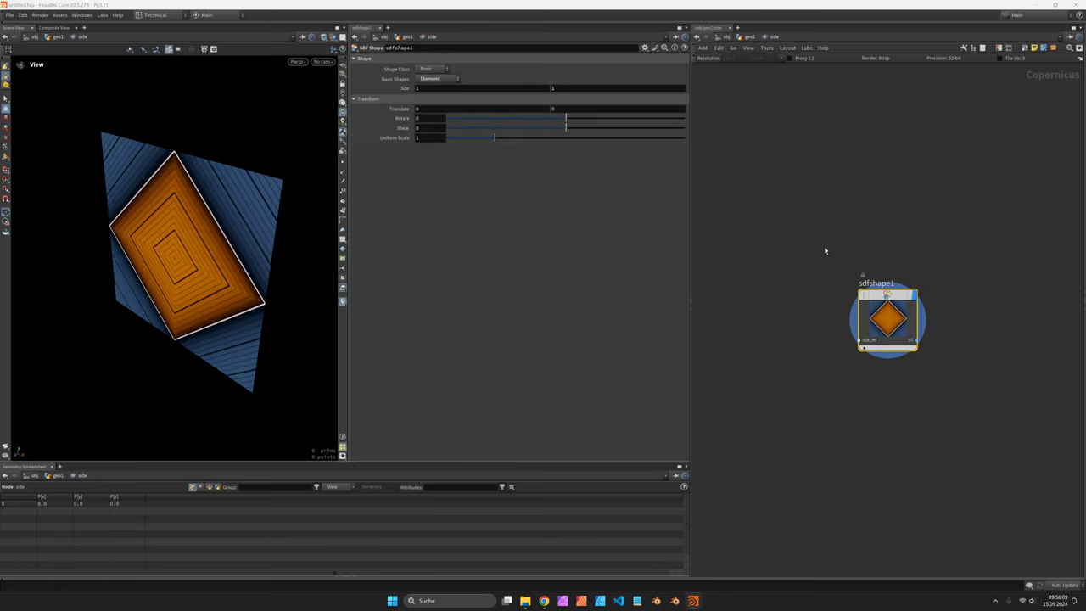
pyautogui.moveTo(492, 141); pyautogui.dragTo(486, 142)
pyautogui.press('u')
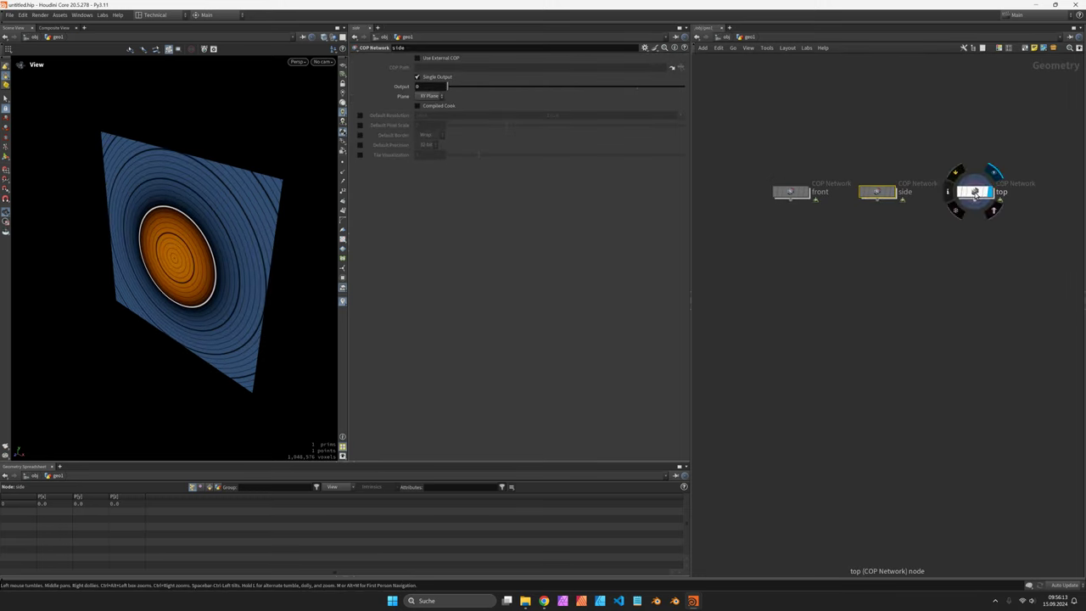
# Step: Make the top shape a Star with uniform scale about 0.753
pyautogui.doubleClick(975, 189)
pyautogui.click(437, 78)
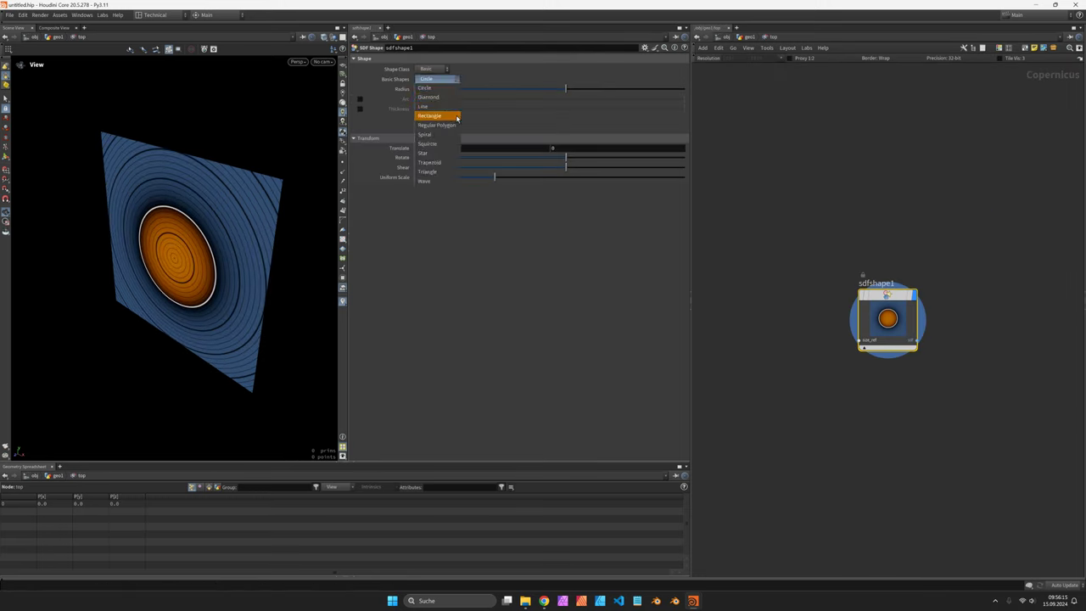
pyautogui.click(443, 154)
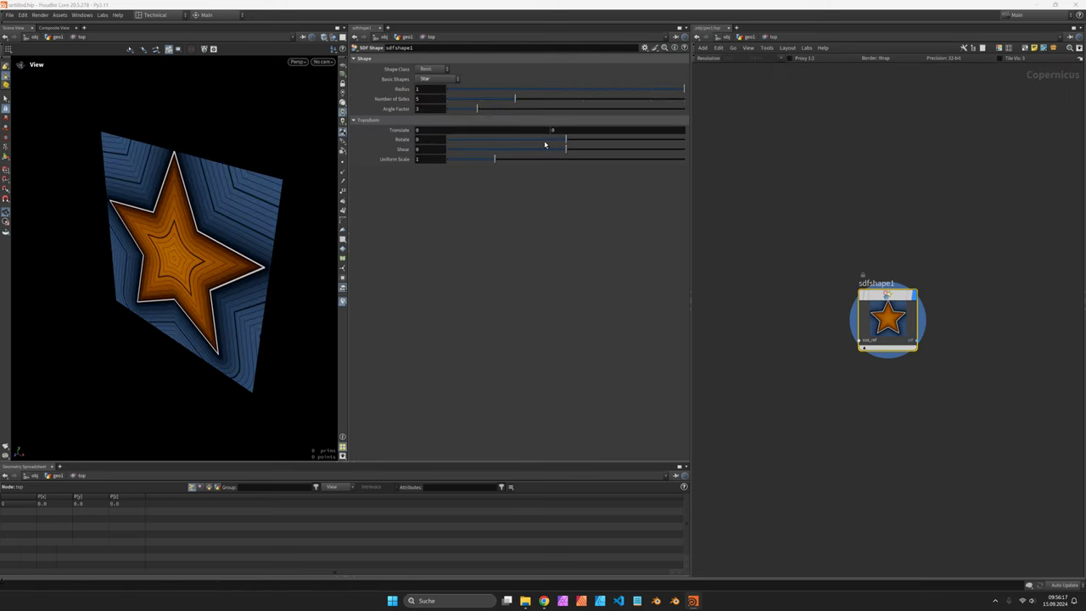
pyautogui.moveTo(496, 161); pyautogui.dragTo(484, 161)
# Step: Merge the front, side and top networks into merge1
pyautogui.press('u')
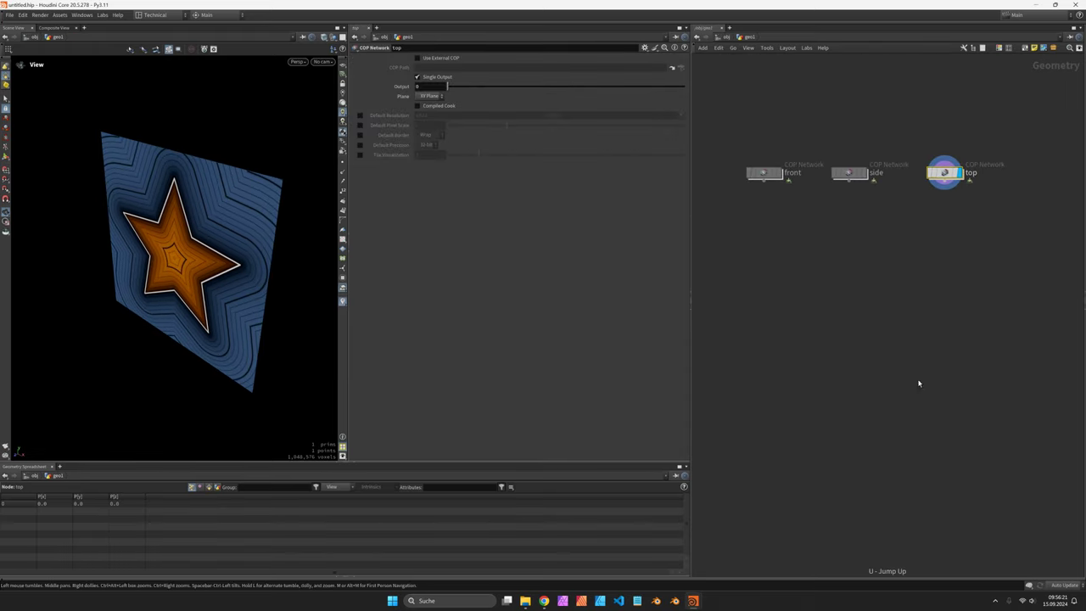
pyautogui.hotkey('ctrl', 'a')
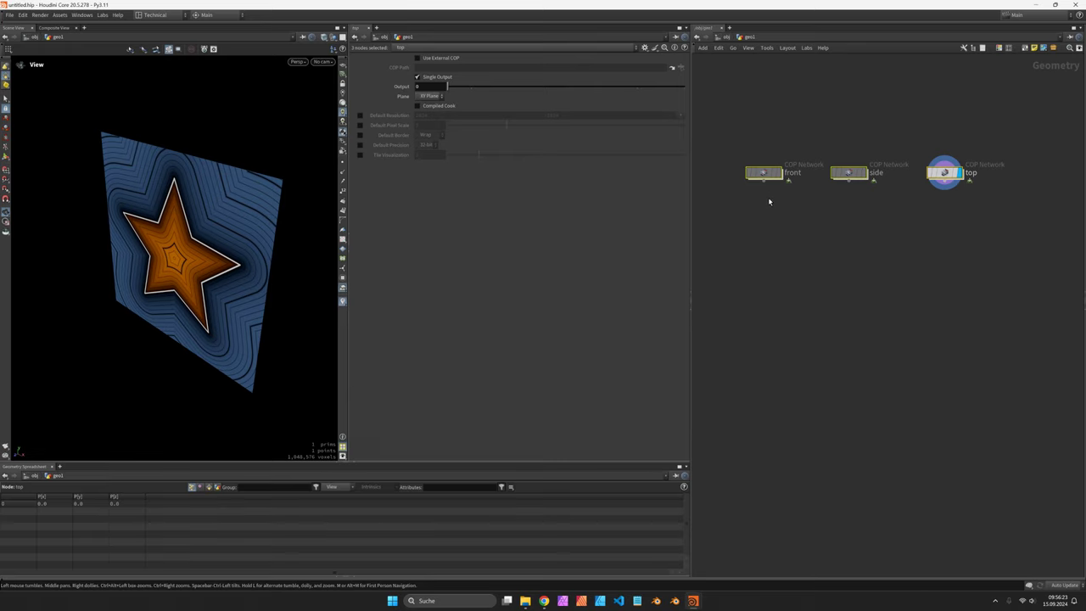
pyautogui.press('Tab')
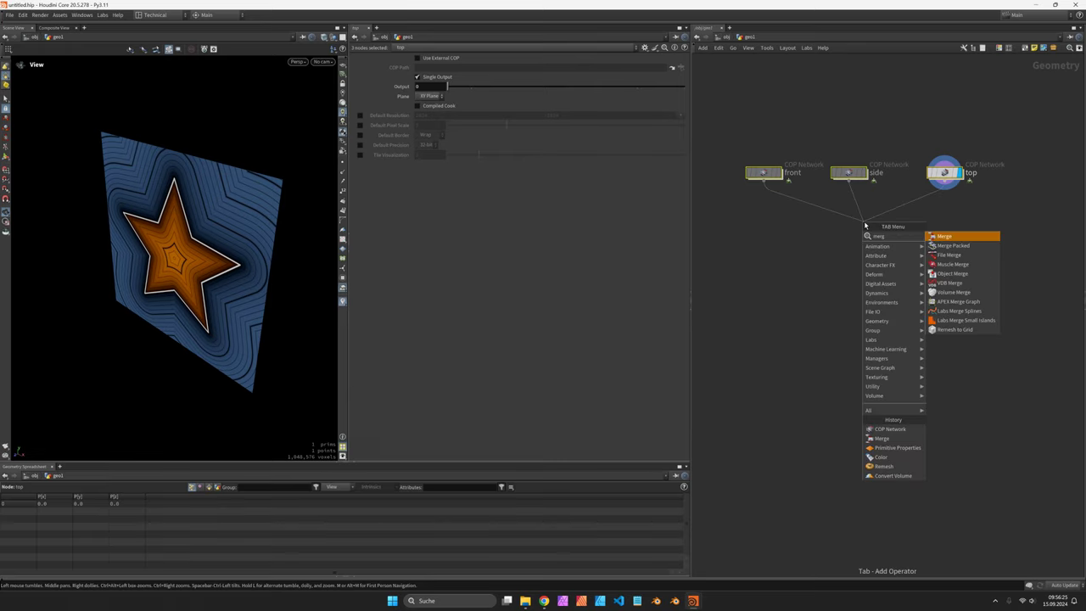
pyautogui.click(882, 438)
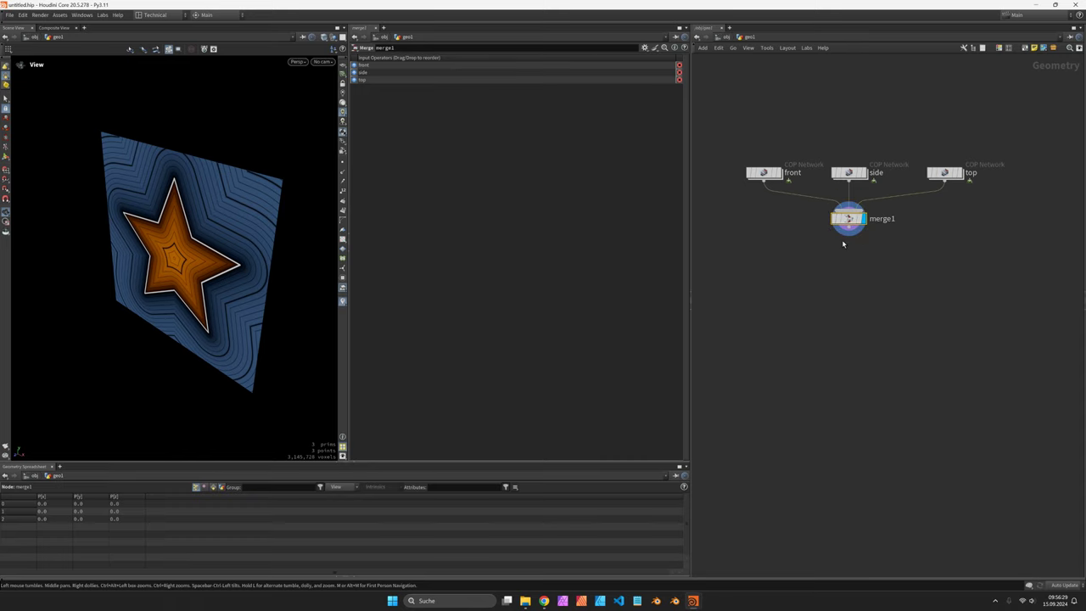
# Step: Add a Primitive Properties node with Do Transformation on and N removed from vector attributes
pyautogui.press('Tab')
pyautogui.write('prim')
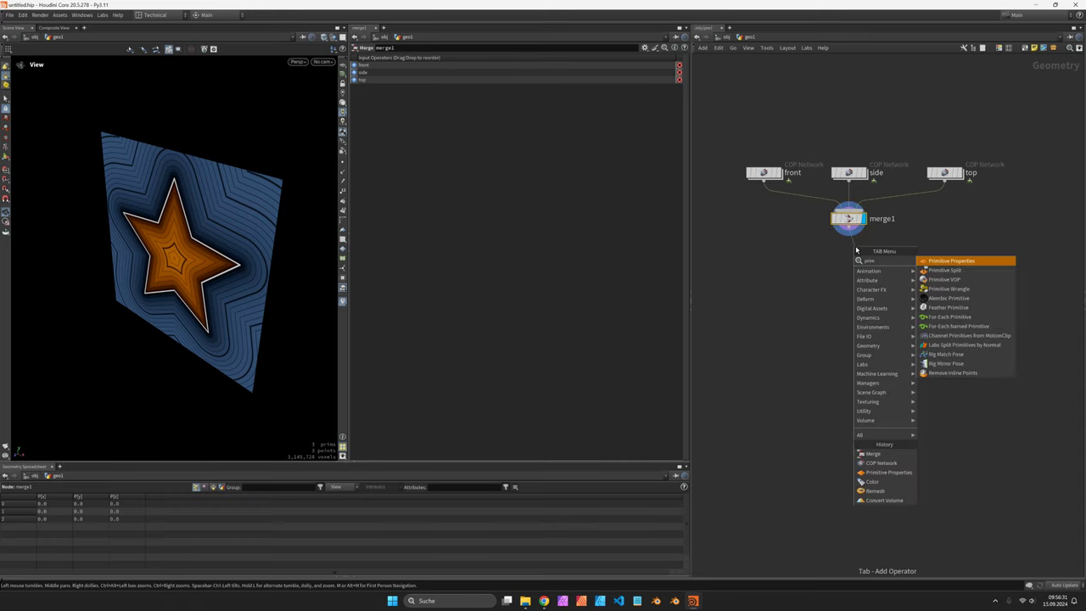
pyautogui.press('Return')
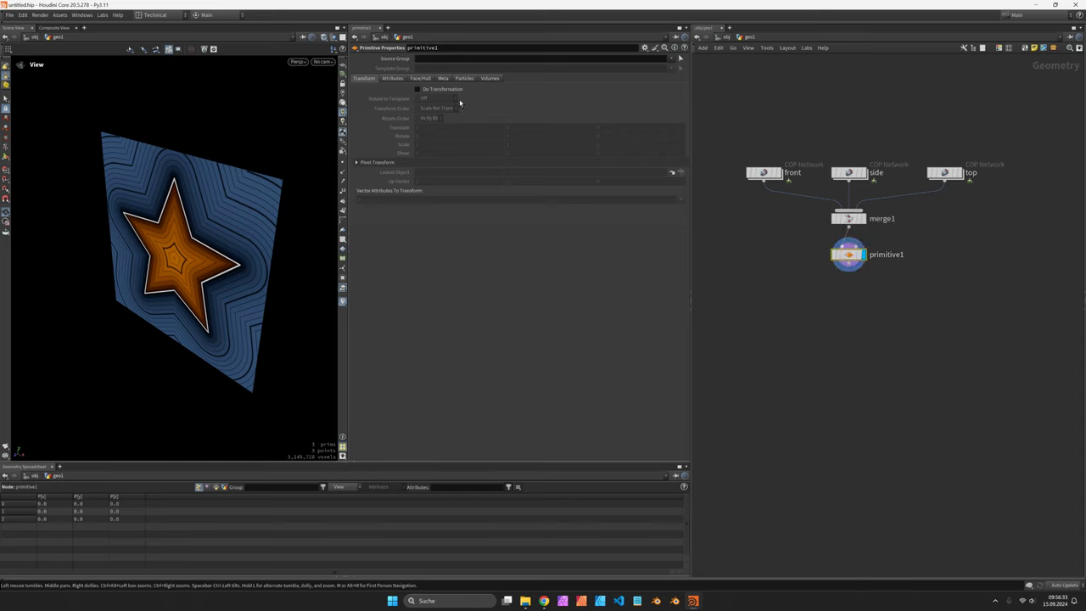
pyautogui.click(442, 89)
pyautogui.click(406, 200)
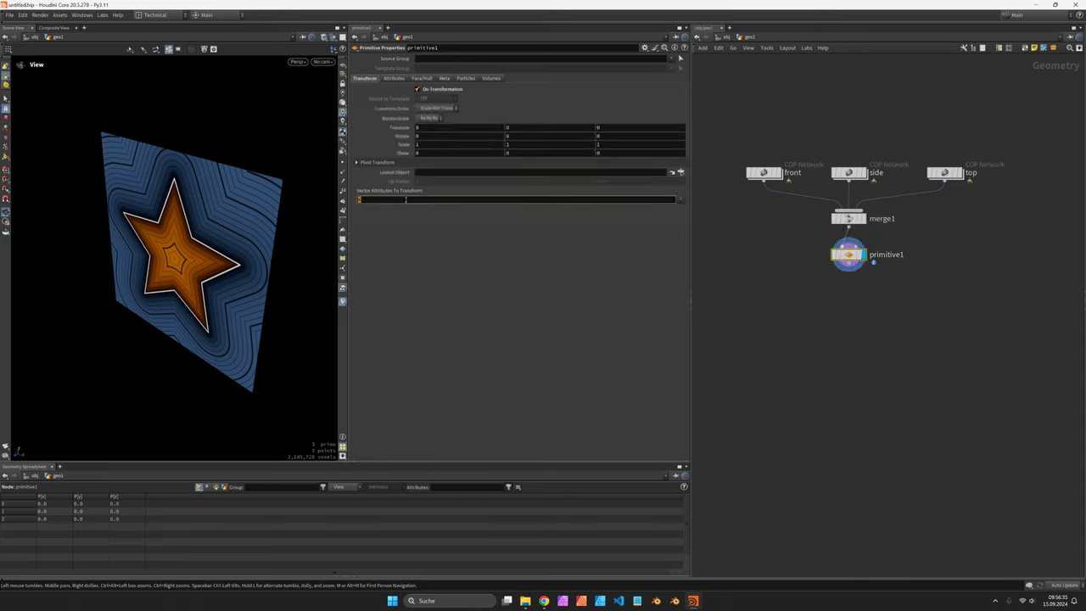
pyautogui.press('BackSpace')
pyautogui.press('Return')
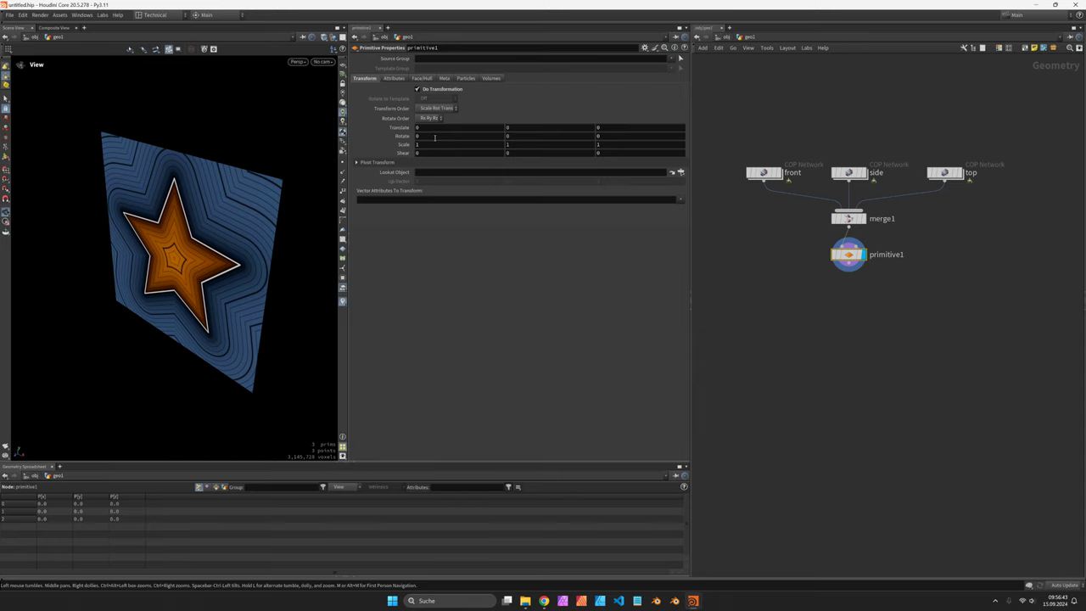
# Step: Set Rotate Y to the expression ($PR==1)*90
pyautogui.moveTo(507, 136); pyautogui.dragTo(503, 136, button='middle')
pyautogui.moveTo(856, 175)
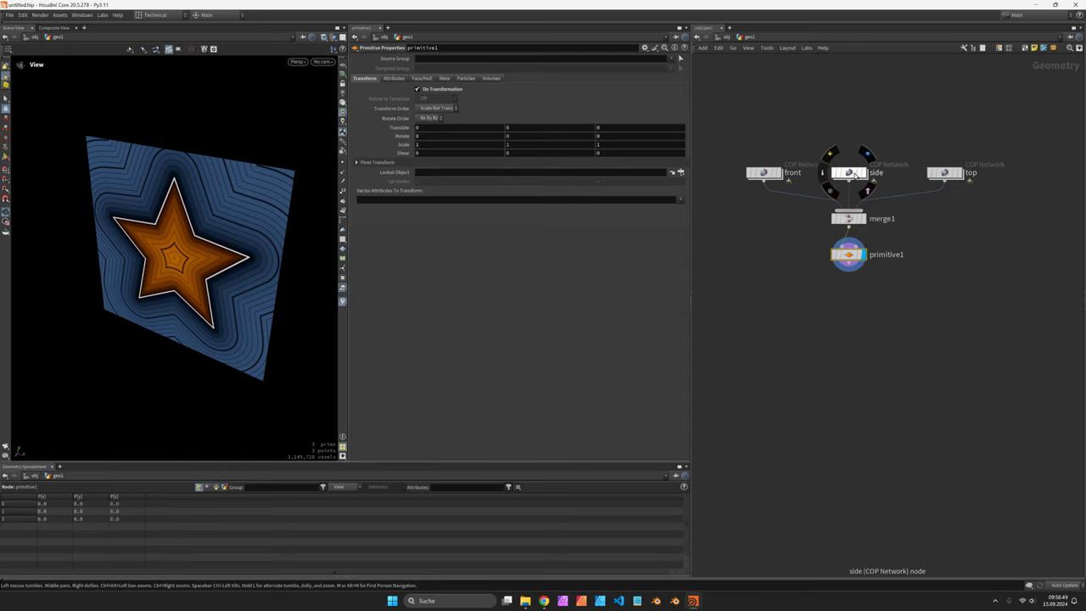
pyautogui.click(524, 136)
pyautogui.write('$F*10')
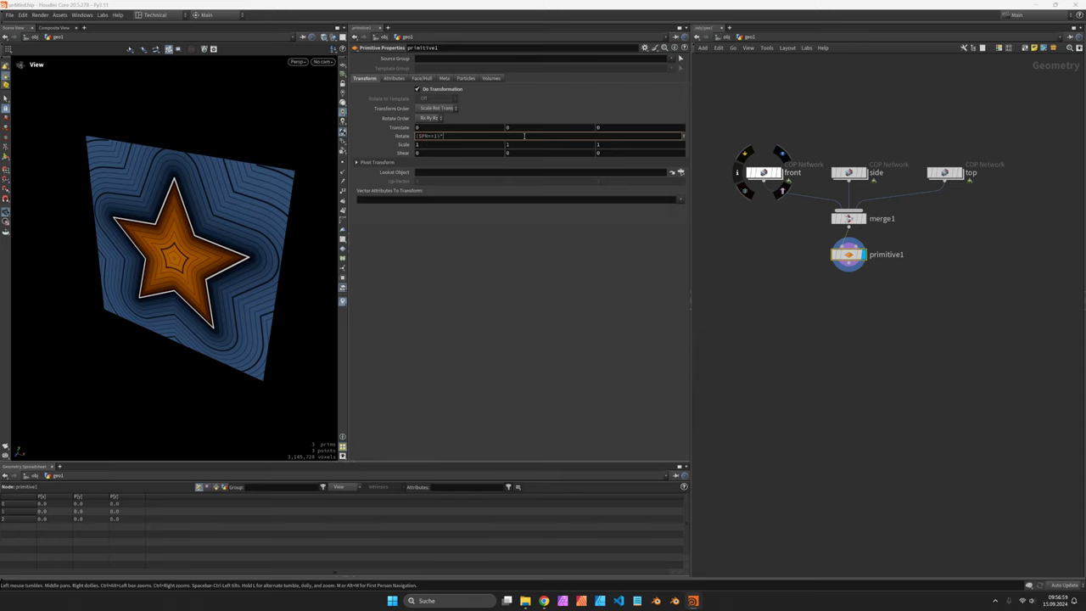
pyautogui.press('Return')
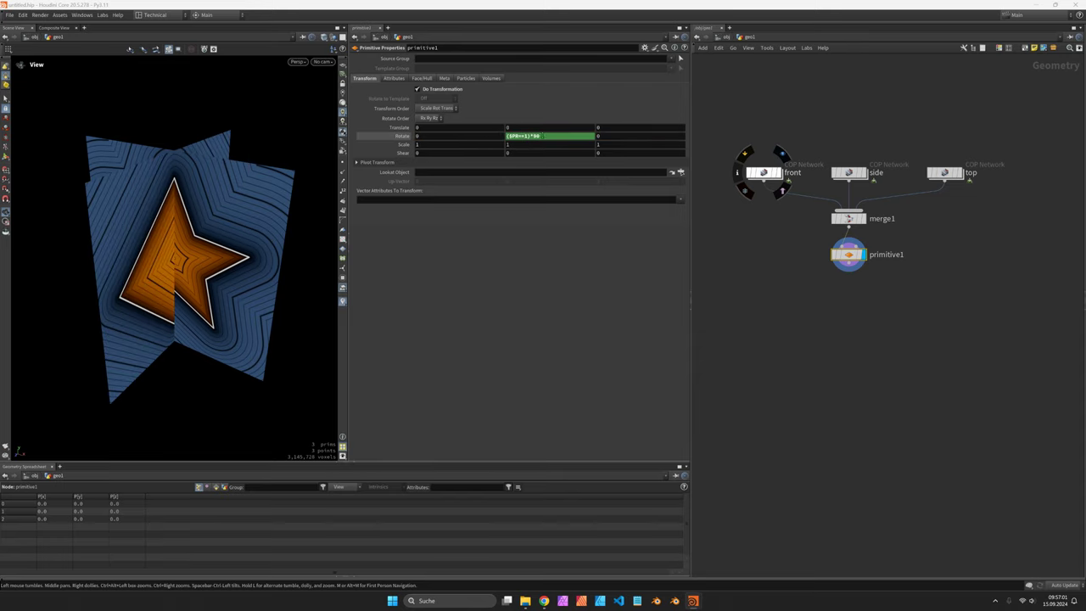
# Step: Set Rotate X to the expression ($PR==2)*90
pyautogui.click(548, 136)
pyautogui.hotkey('ctrl', 'c')
pyautogui.click(576, 288)
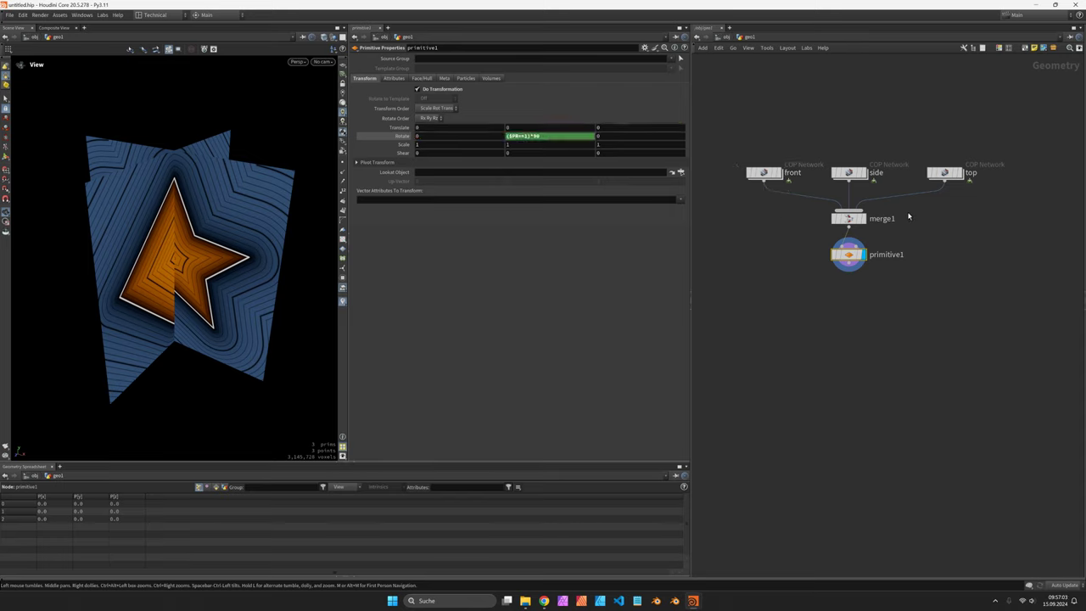
pyautogui.click(627, 138)
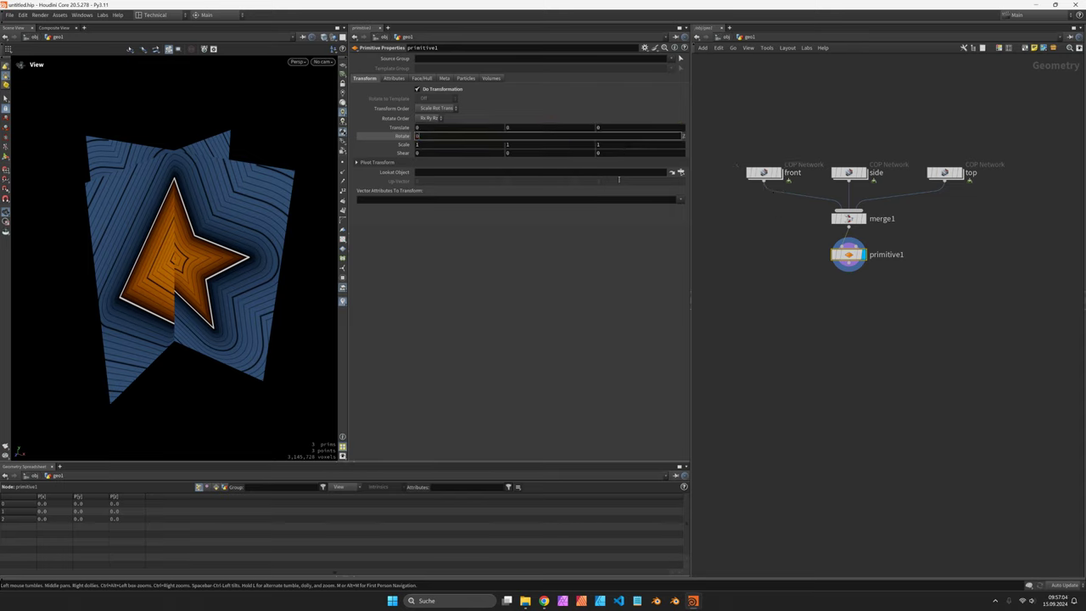
pyautogui.click(438, 140)
pyautogui.hotkey('ctrl', 'v')
pyautogui.press('BackSpace')
pyautogui.write('2')
pyautogui.press('Return')
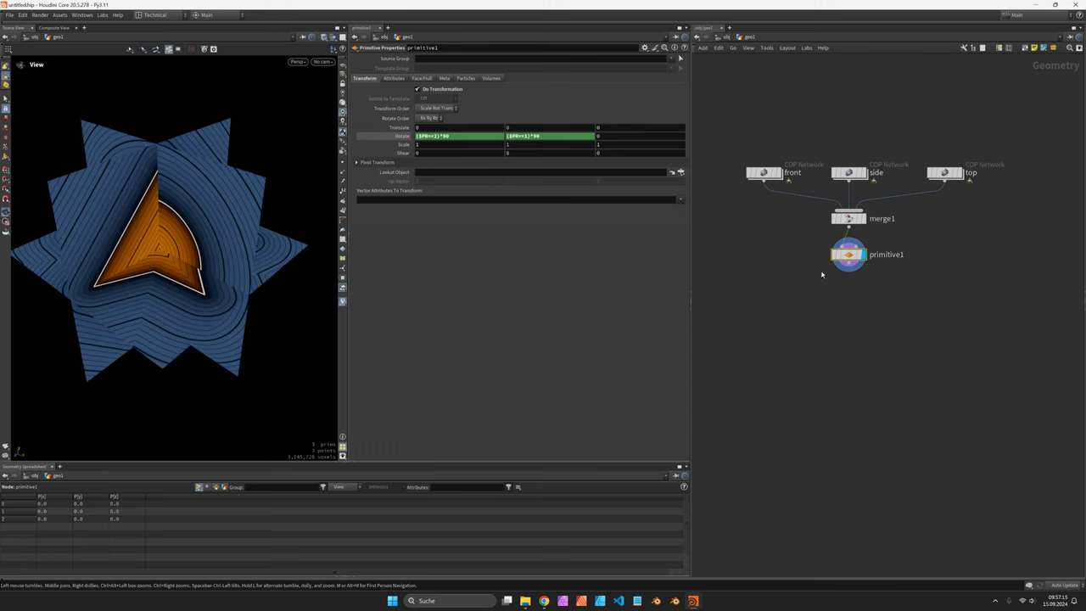
pyautogui.click(849, 270)
pyautogui.press('Tab')
# Step: Add a Volume node left of primitive1 and display it
pyautogui.write('volu')
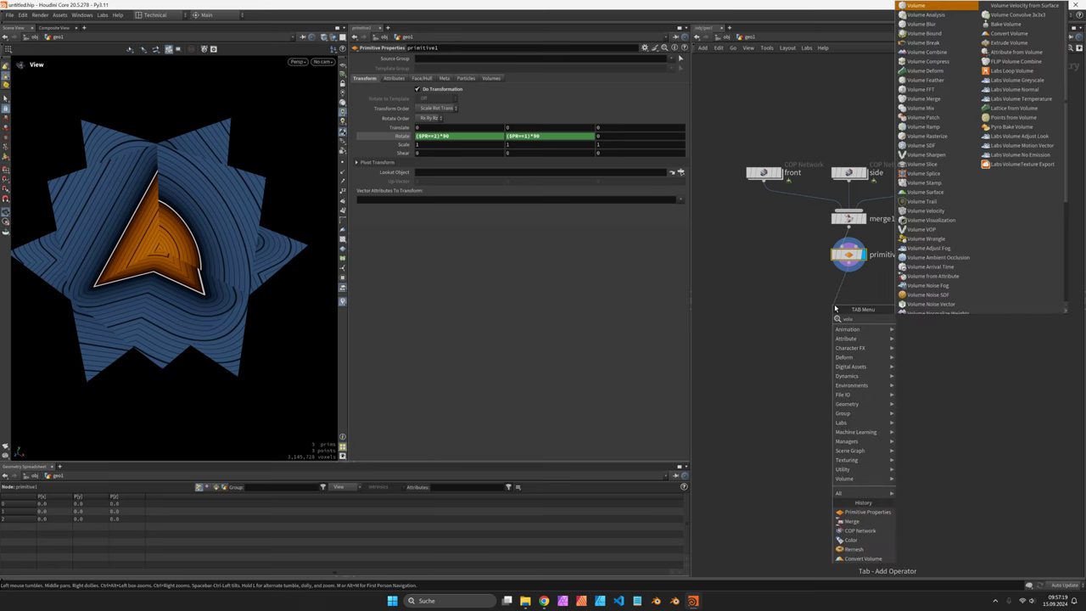
pyautogui.press('Return')
pyautogui.click(834, 306)
pyautogui.moveTo(834, 307); pyautogui.dragTo(766, 304)
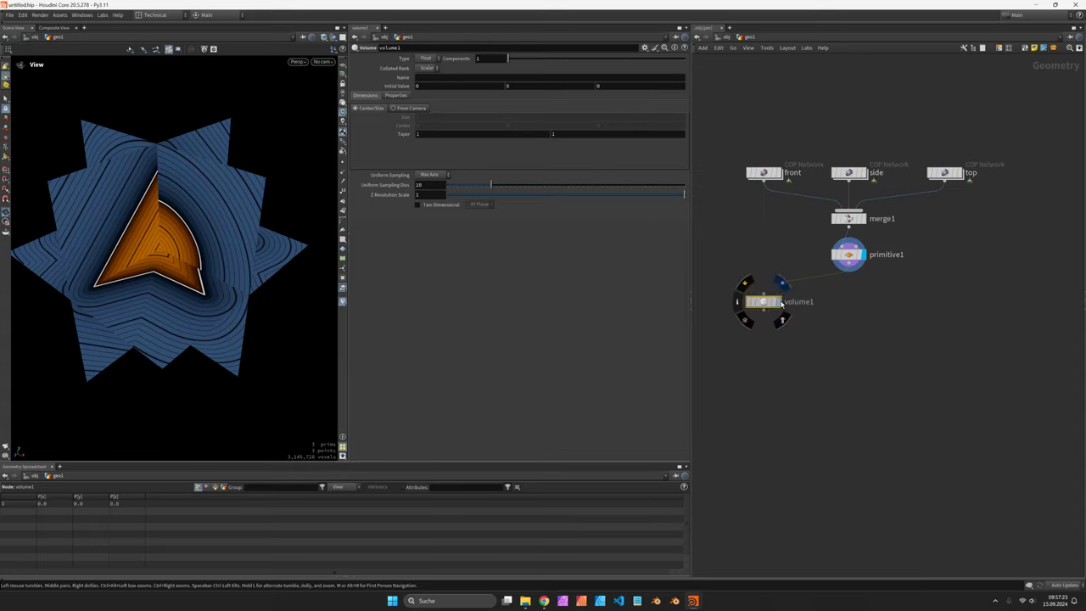
pyautogui.click(780, 289)
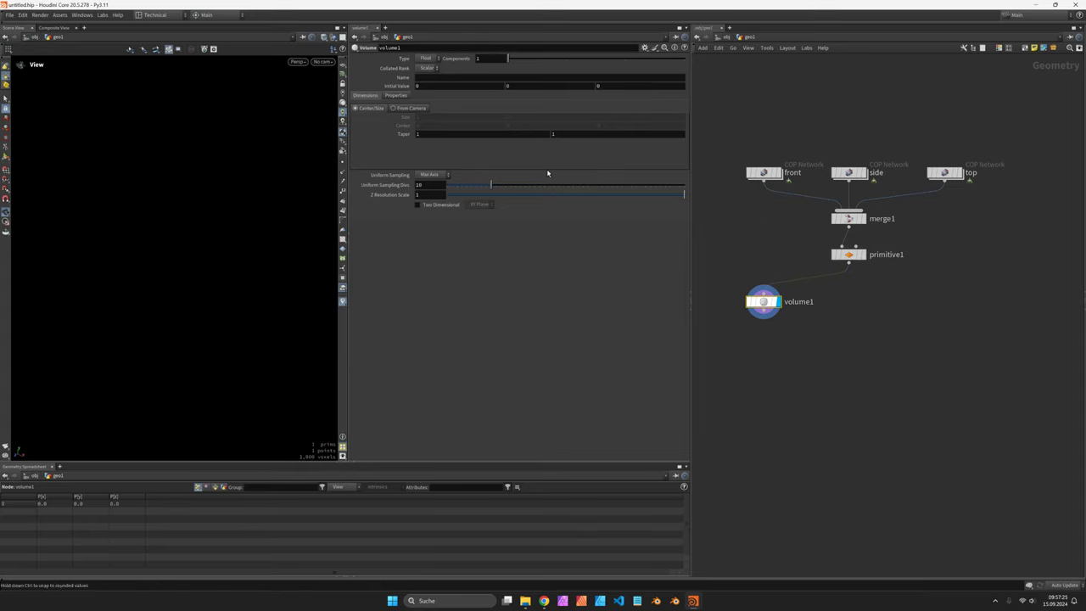
# Step: Name the volume d and switch uniform sampling to By Size with 0.01 division size
pyautogui.click(440, 78)
pyautogui.write('d')
pyautogui.click(446, 87)
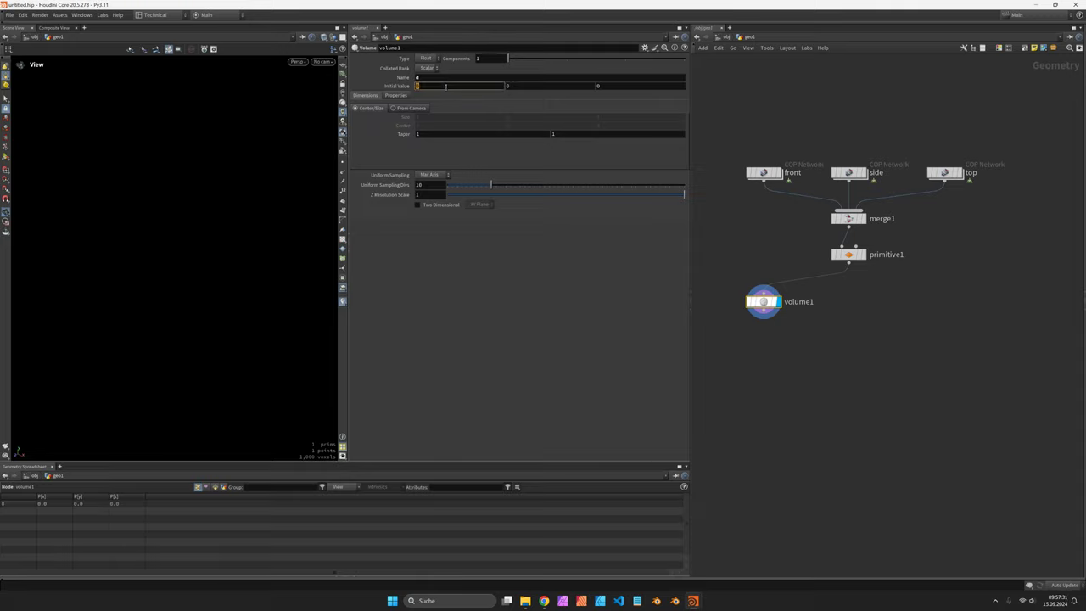
pyautogui.press('Return')
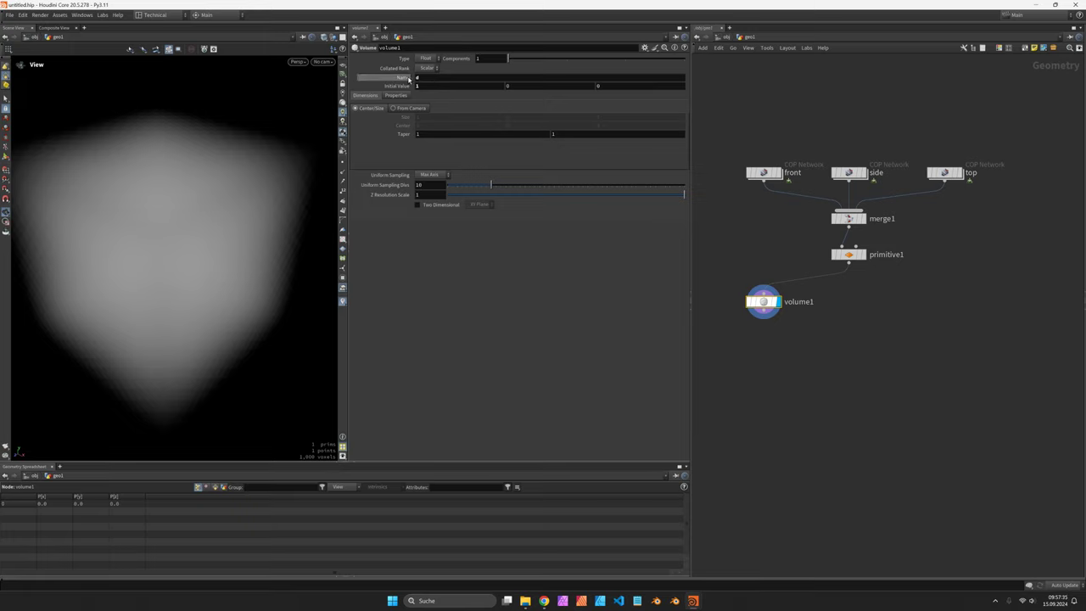
pyautogui.click(436, 175)
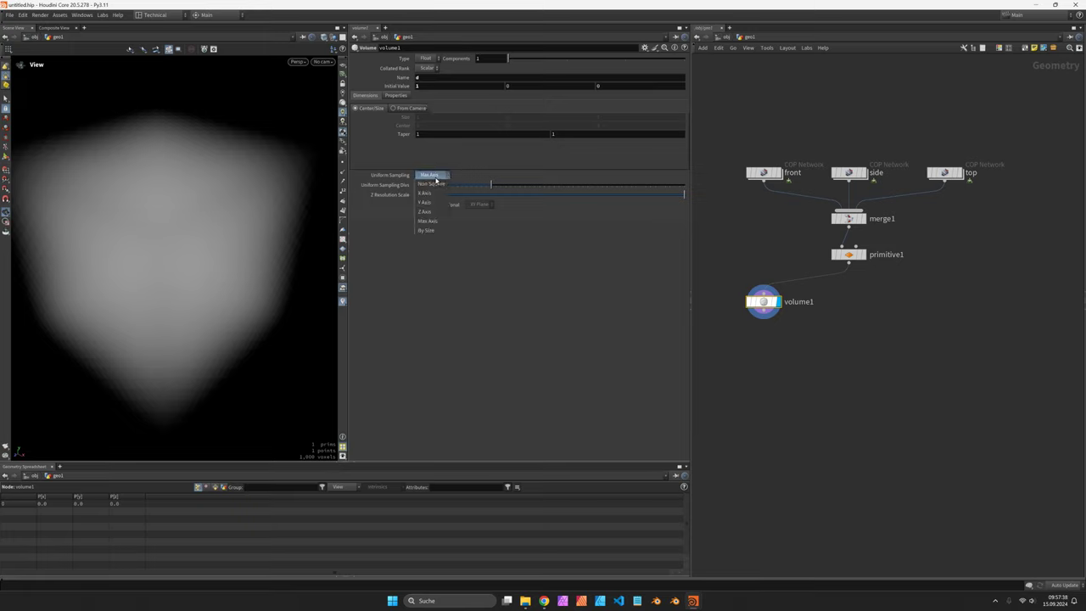
pyautogui.click(426, 230)
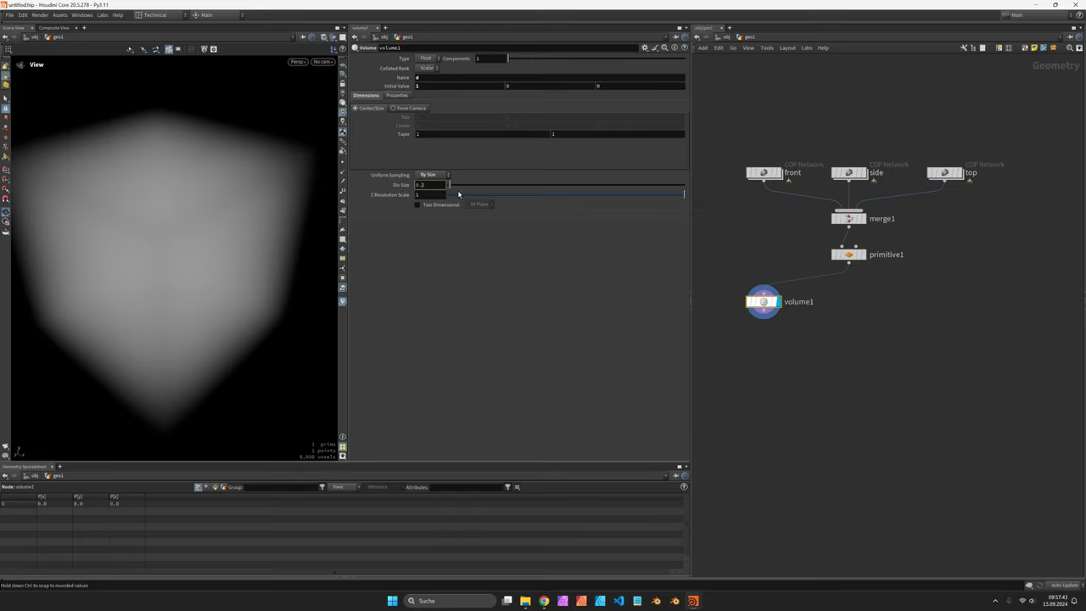
pyautogui.moveTo(458, 194); pyautogui.dragTo(404, 214)
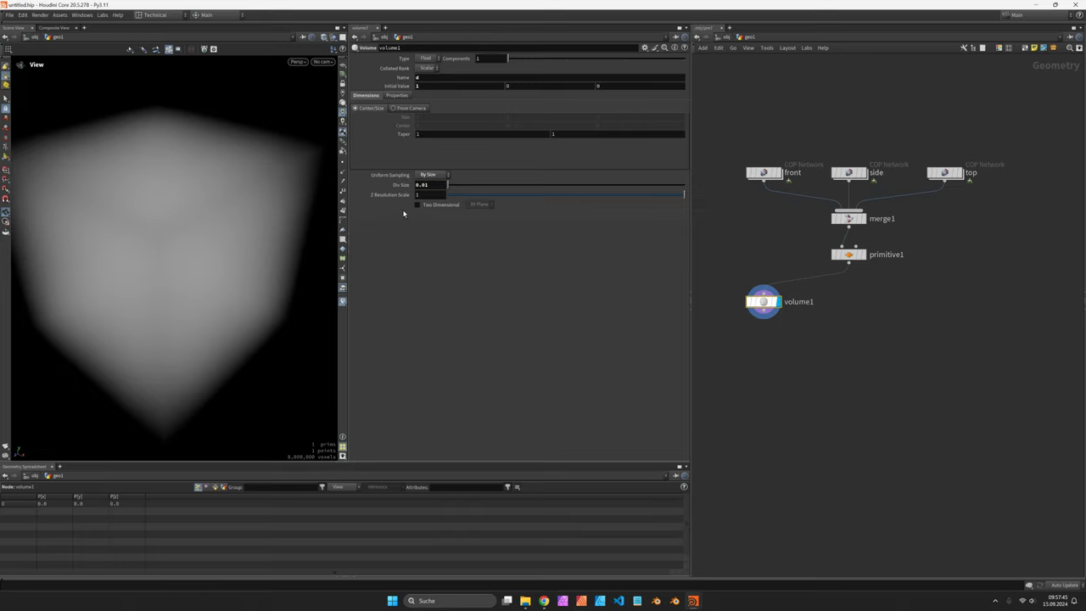
# Step: Set Border Type to SDF, Display Mode to Isosurface and Initial Value to 0
pyautogui.click(399, 95)
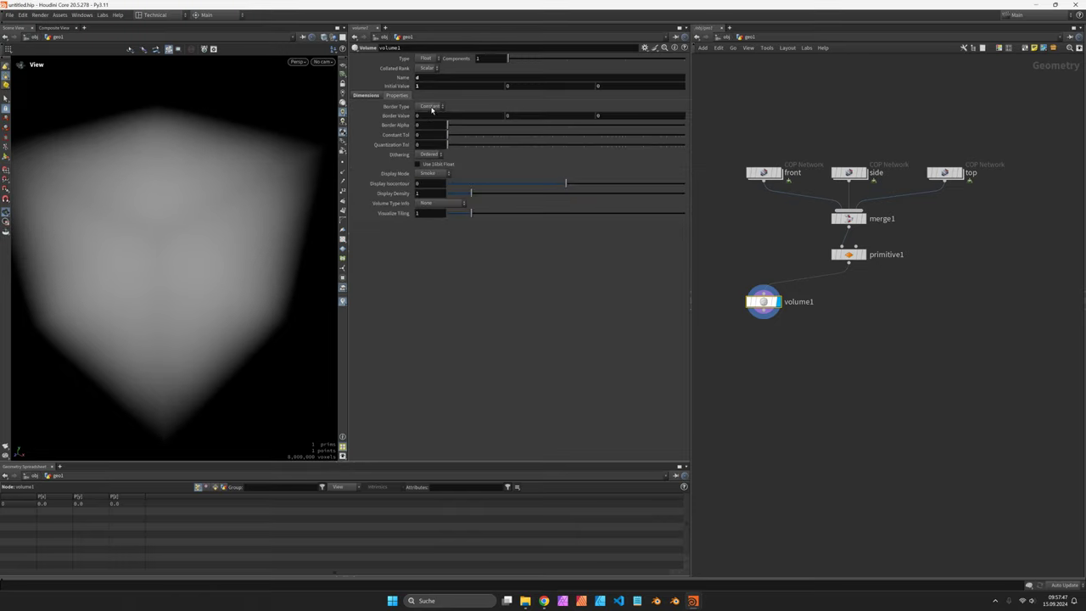
pyautogui.click(429, 107)
pyautogui.click(423, 144)
pyautogui.click(426, 174)
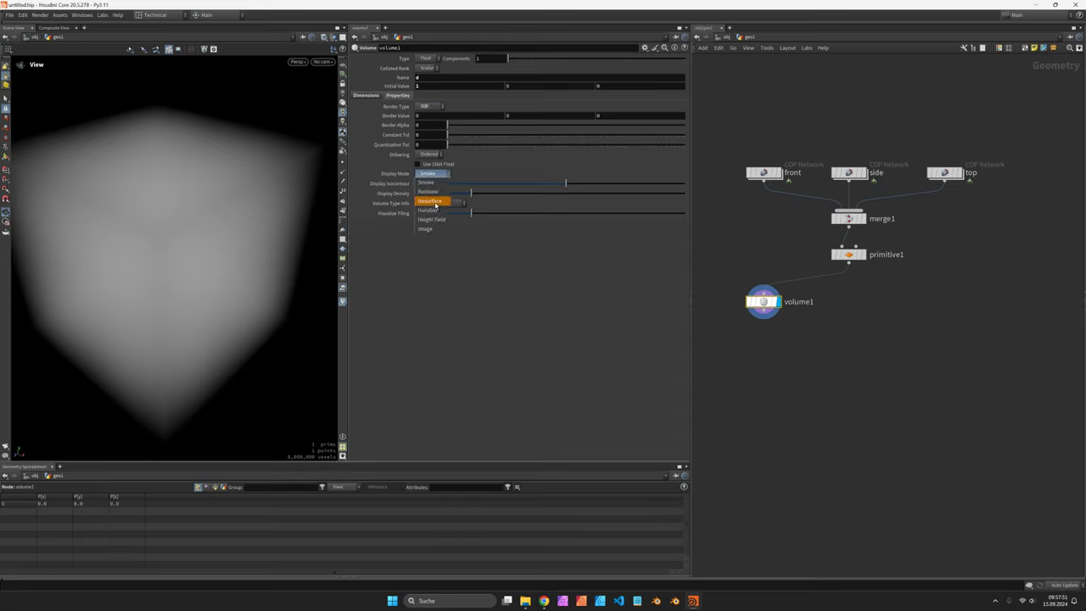
pyautogui.click(434, 202)
pyautogui.click(440, 86)
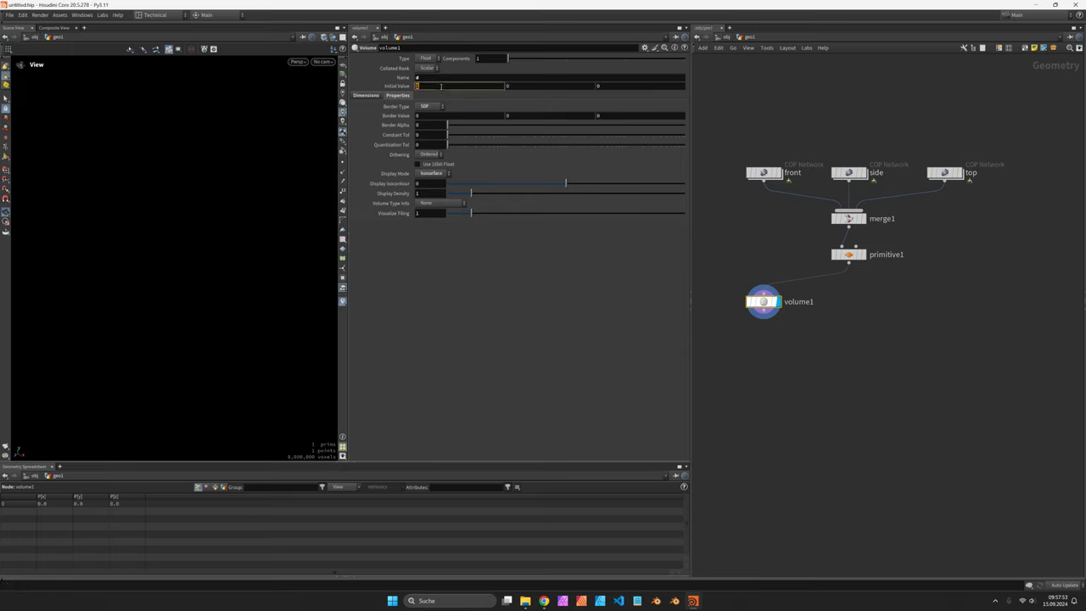
pyautogui.write('0')
pyautogui.press('Return')
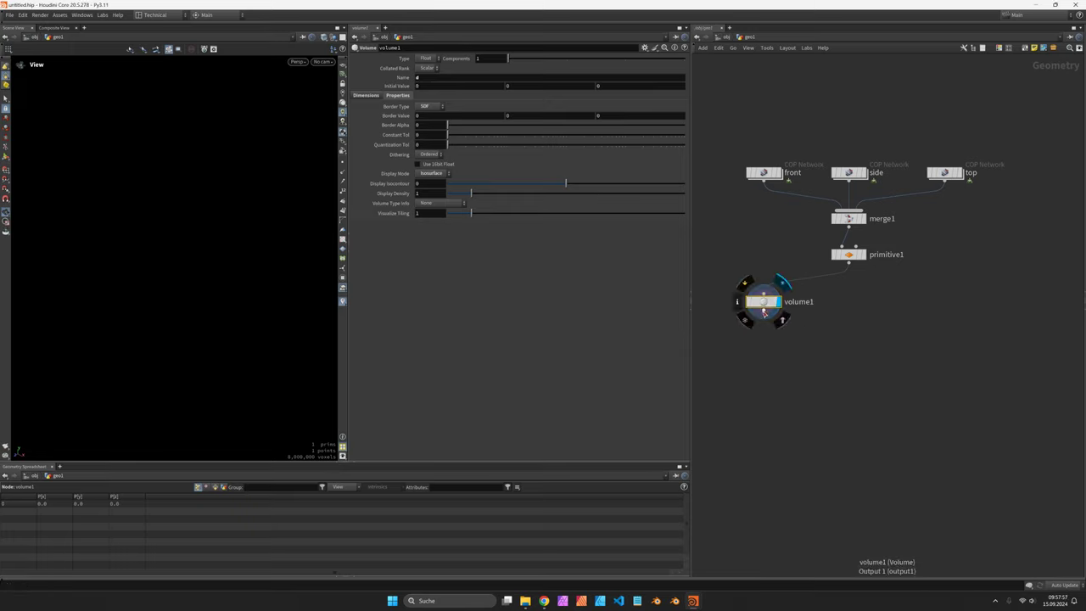
# Step: Add a Volume Wrangle named intersect below volume1, with primitive1 in its second input
pyautogui.press('Tab')
pyautogui.write('volu')
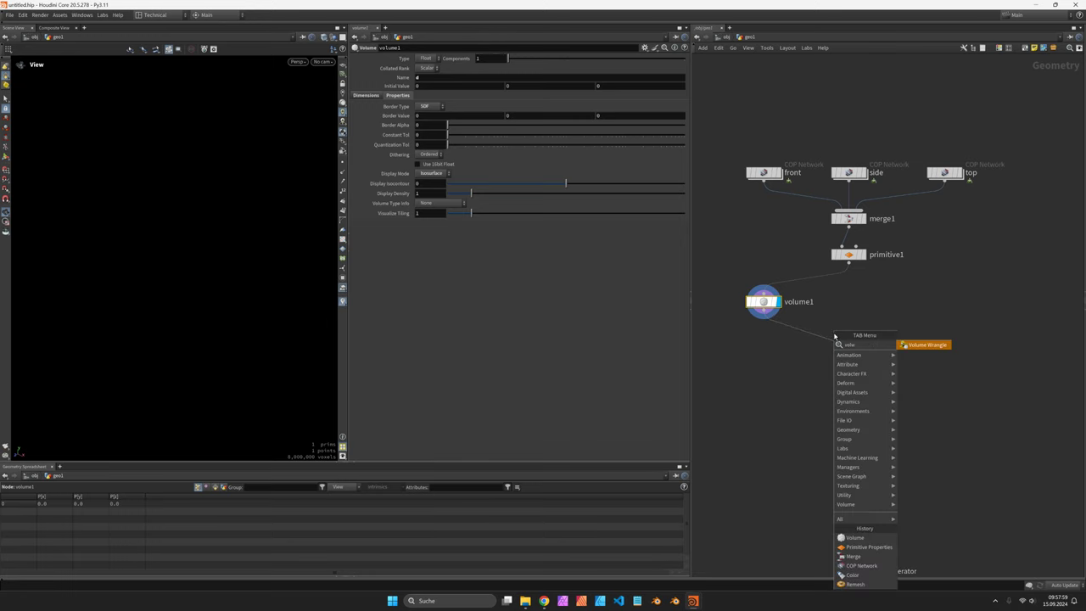
pyautogui.press('Return')
pyautogui.click(851, 344)
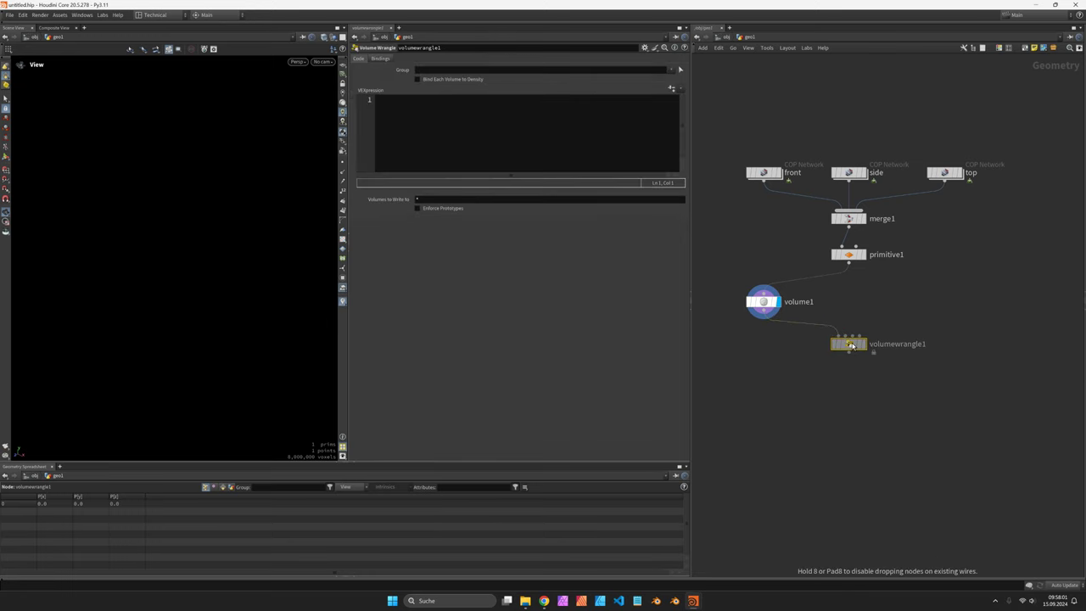
pyautogui.moveTo(848, 263); pyautogui.dragTo(847, 337)
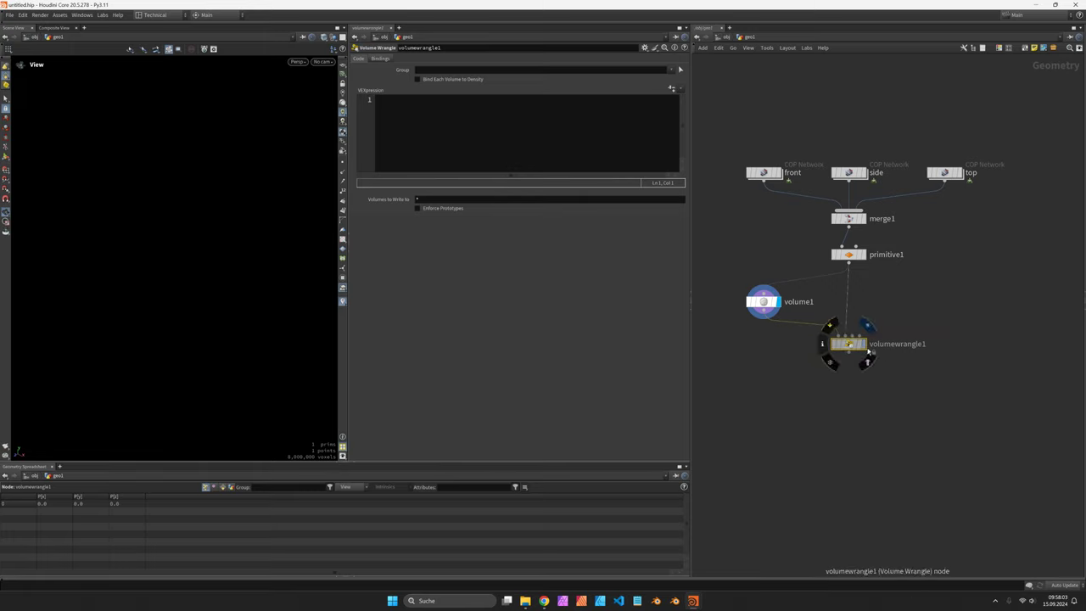
pyautogui.click(865, 344)
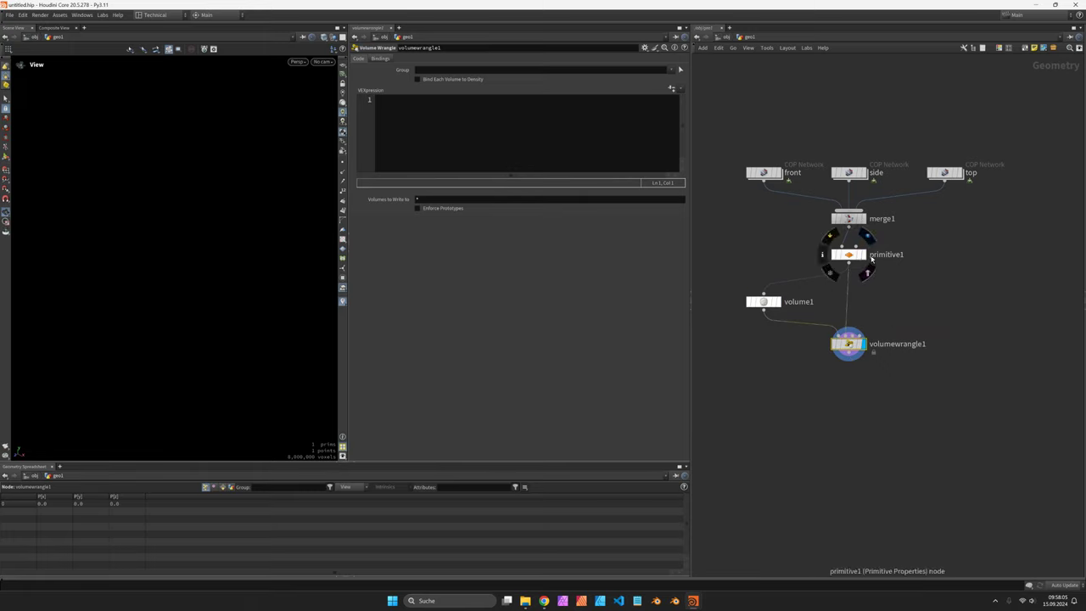
pyautogui.doubleClick(910, 340)
pyautogui.write('inters')
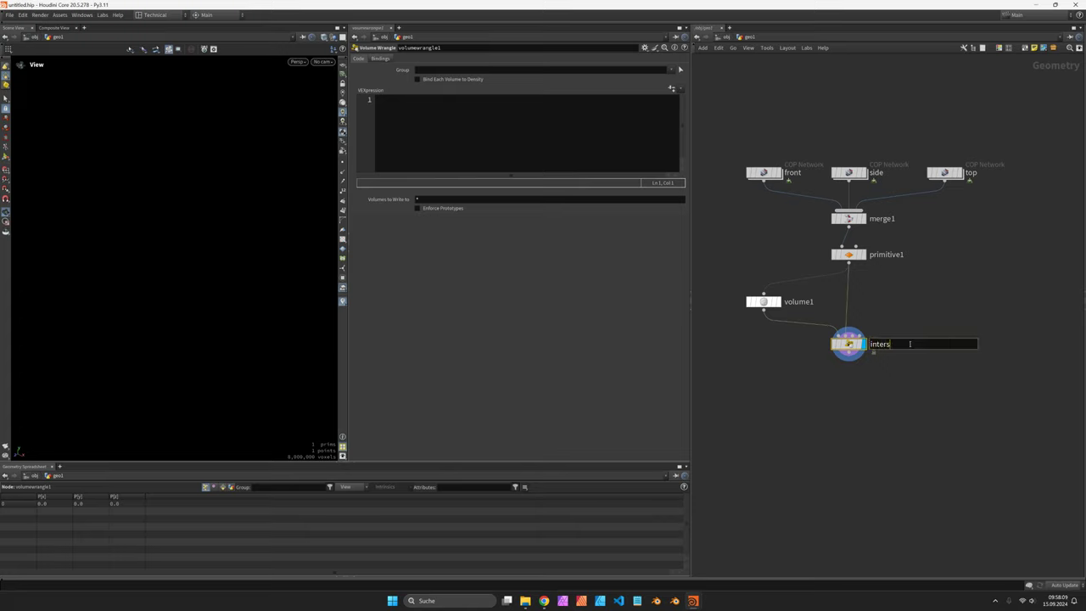
pyautogui.write('ect')
pyautogui.press('Return')
# Step: Enter the code float d_0 = volumesample(1, 0, v@P); f@d = d_0;
pyautogui.click(502, 124)
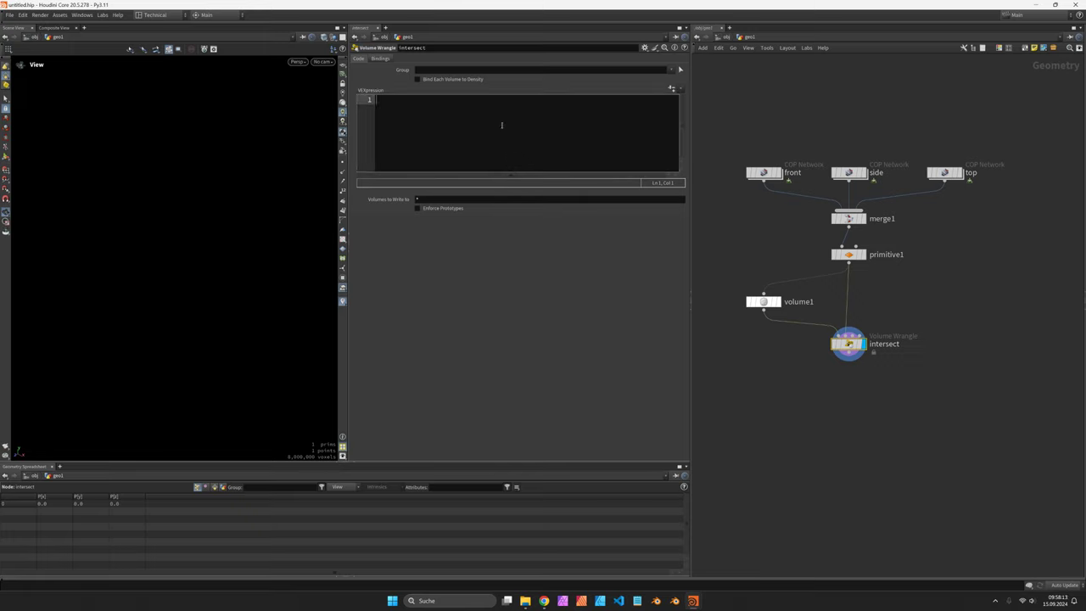
pyautogui.write('float d_0 = volumesample')
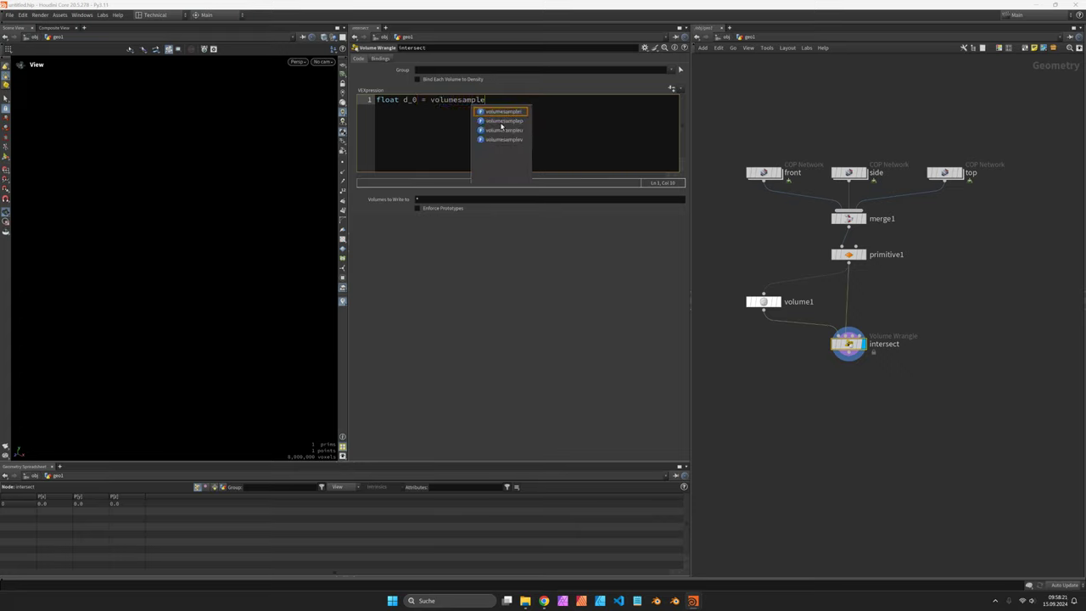
pyautogui.write('(1,')
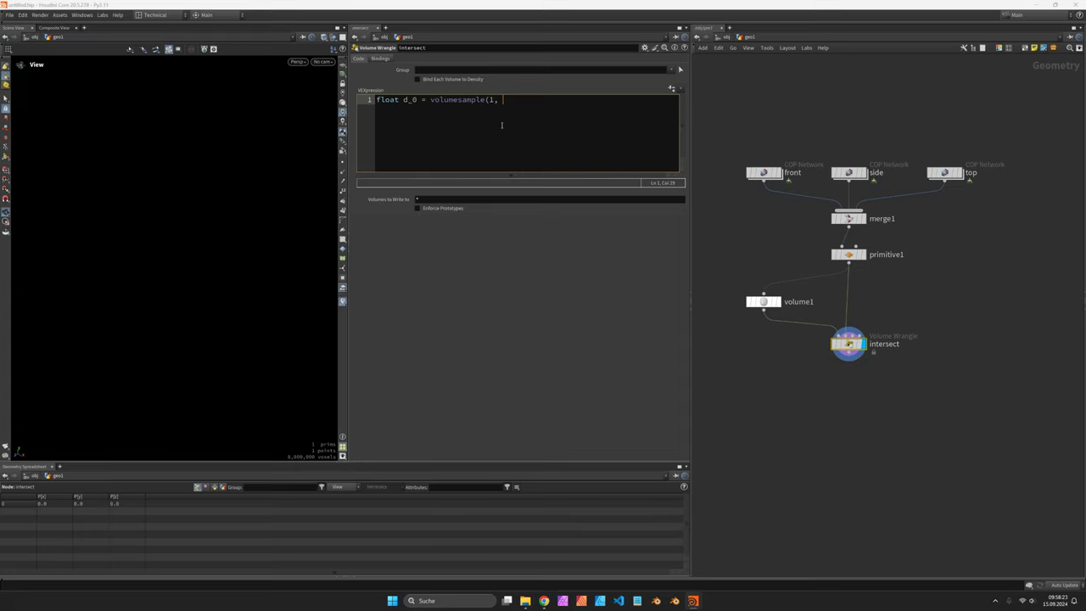
pyautogui.write(' 0, v@P);')
pyautogui.moveTo(515, 99); pyautogui.dragTo(531, 99)
pyautogui.click(531, 99)
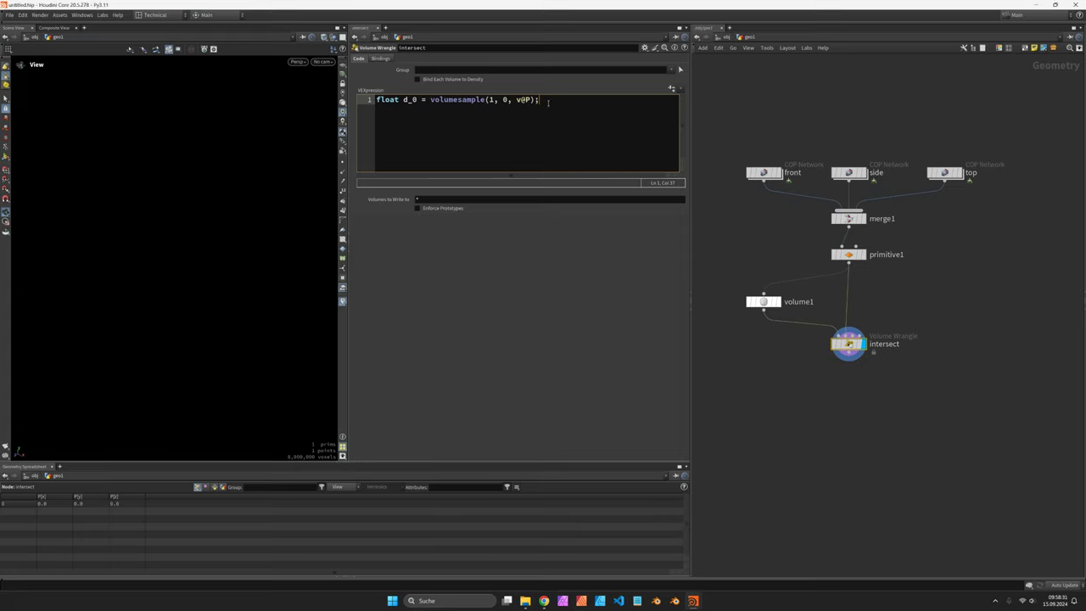
pyautogui.press('Return')
pyautogui.press('Return')
pyautogui.write('f@d')
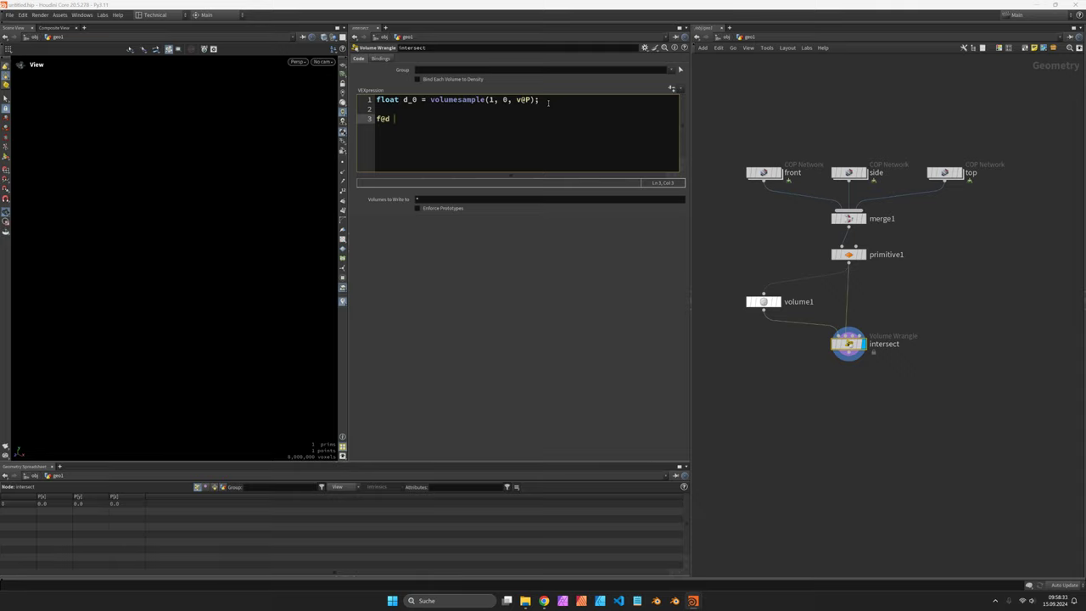
pyautogui.write(' = d_0;')
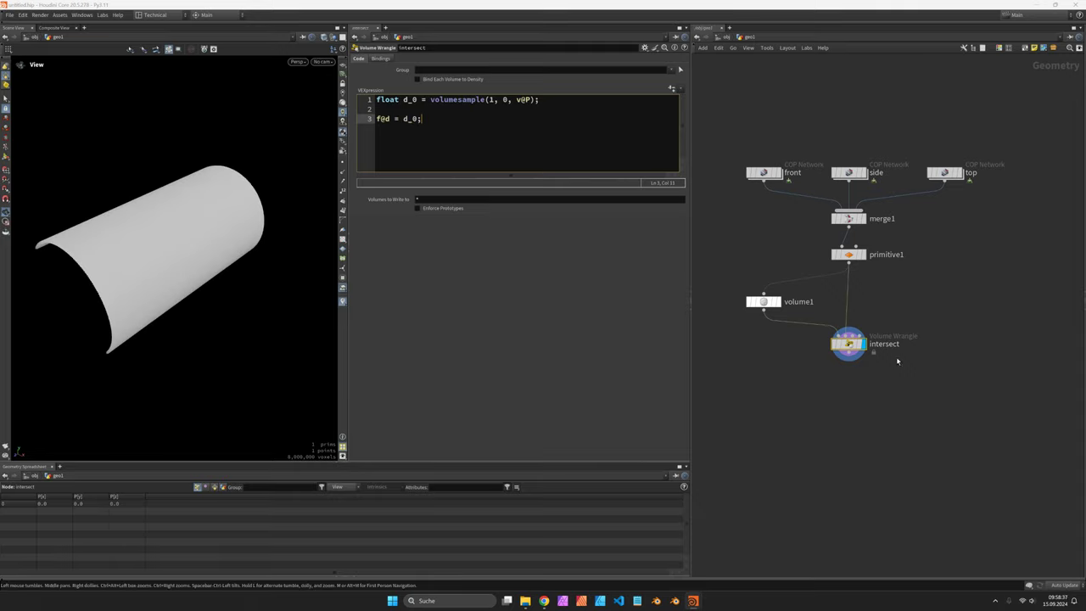
pyautogui.press('Tab')
# Step: Add a Convert Volume node below intersect and invert the converted surface's orientation
pyautogui.write('vol')
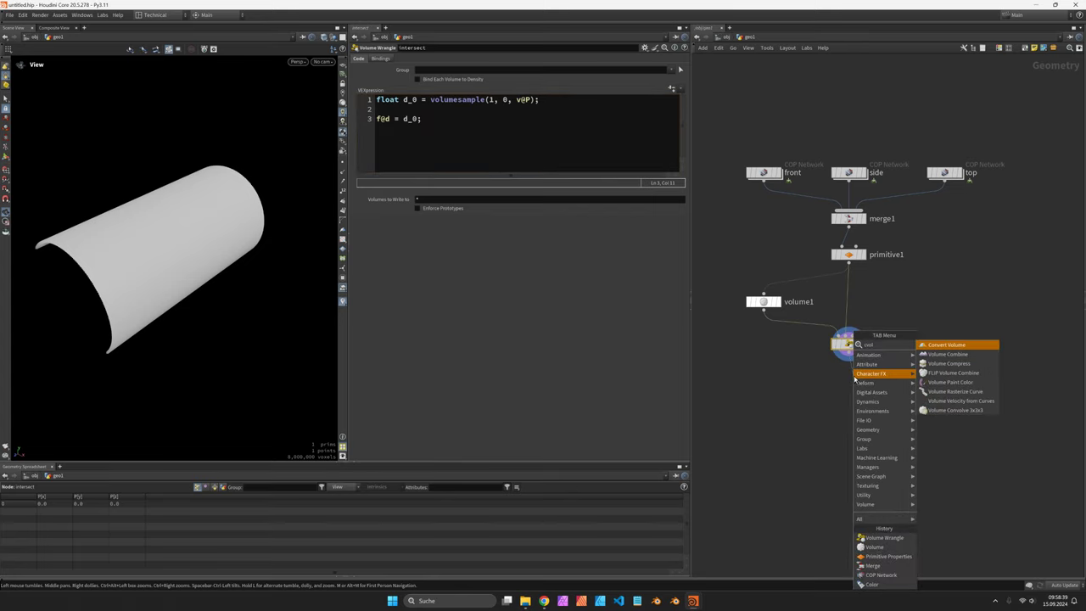
pyautogui.press('Return')
pyautogui.click(854, 375)
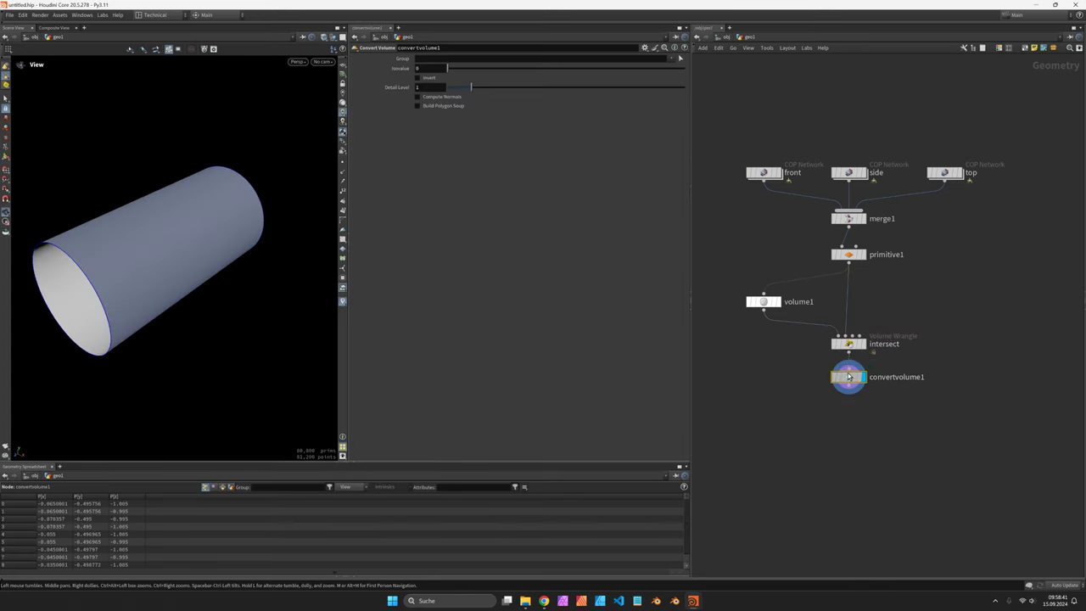
pyautogui.click(430, 77)
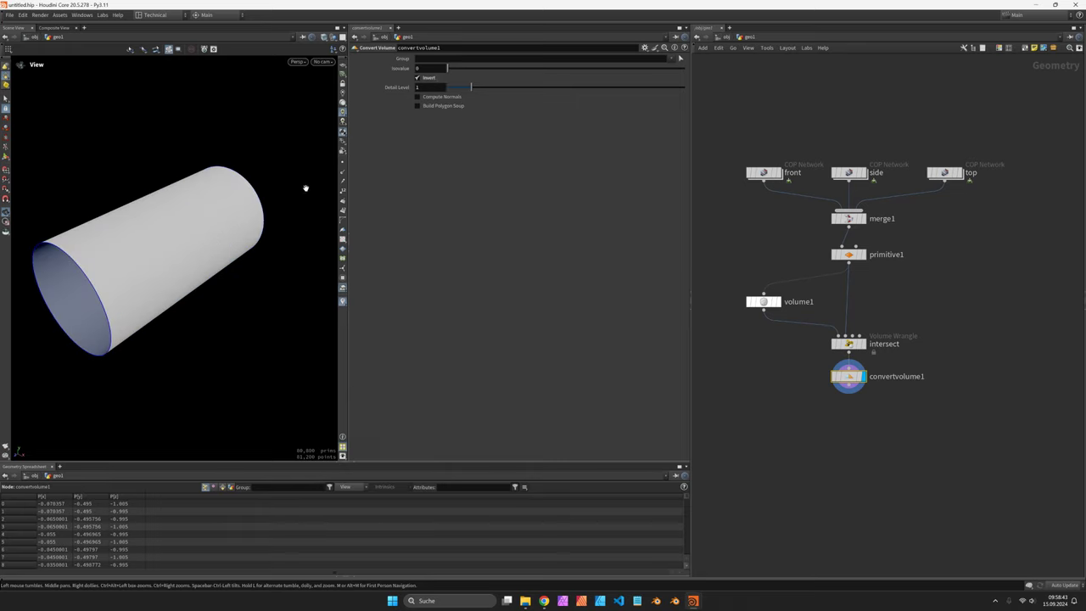
pyautogui.scroll(-1, 238, 230)
# Step: Duplicate the SDF sampling line twice in the intersect wrangle code
pyautogui.click(849, 344)
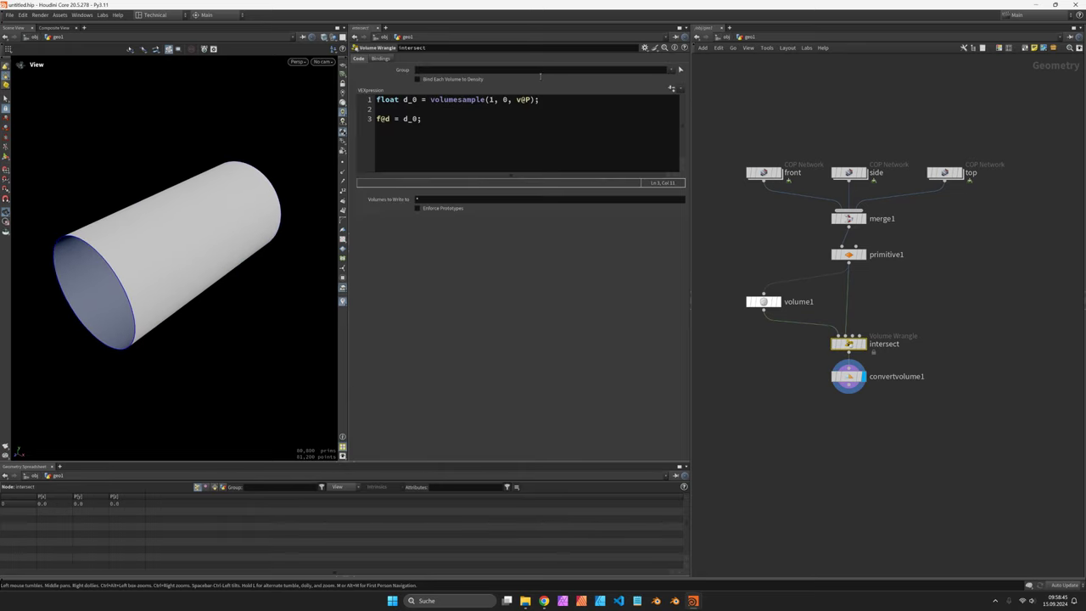
pyautogui.moveTo(558, 99); pyautogui.dragTo(377, 100)
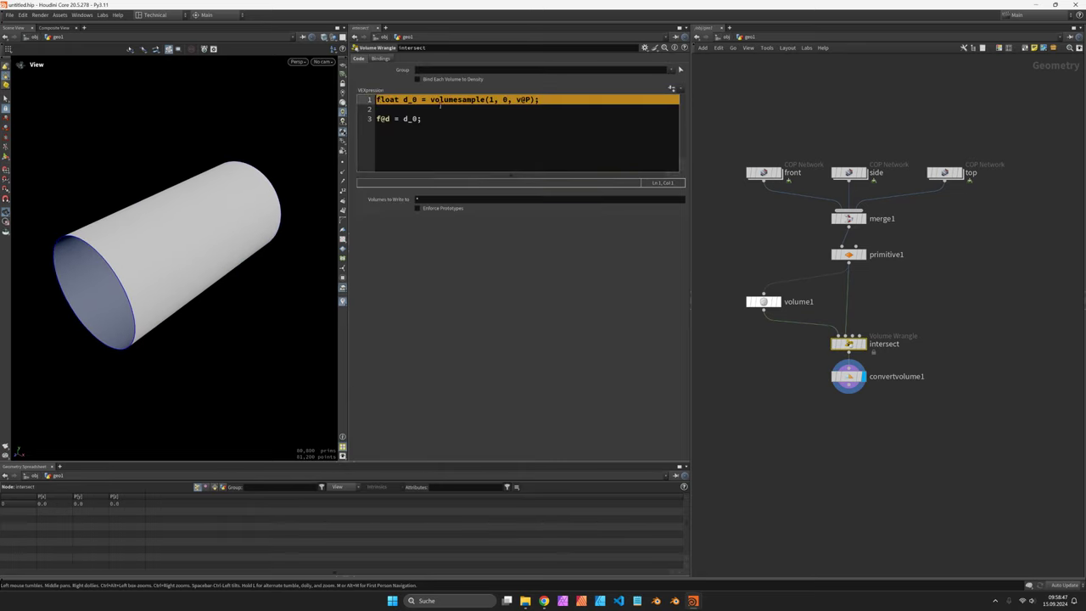
pyautogui.hotkey('ctrl', 'c')
pyautogui.click(546, 101)
pyautogui.press('Return')
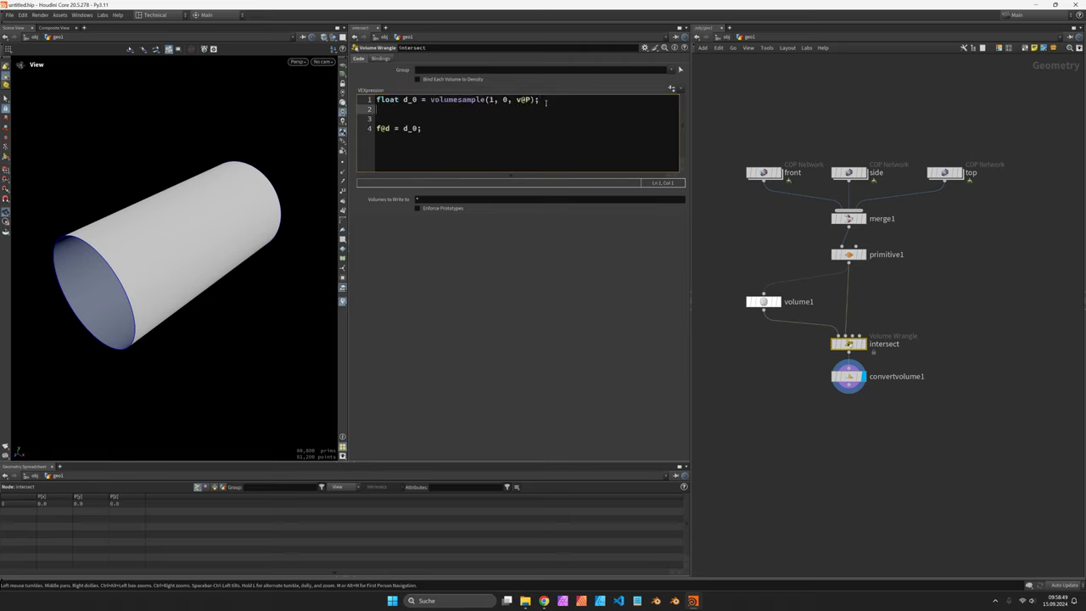
pyautogui.hotkey('ctrl', 'v')
pyautogui.press('Return')
pyautogui.press('Return')
pyautogui.hotkey('ctrl', 'v')
pyautogui.press('Return')
pyautogui.click(415, 112)
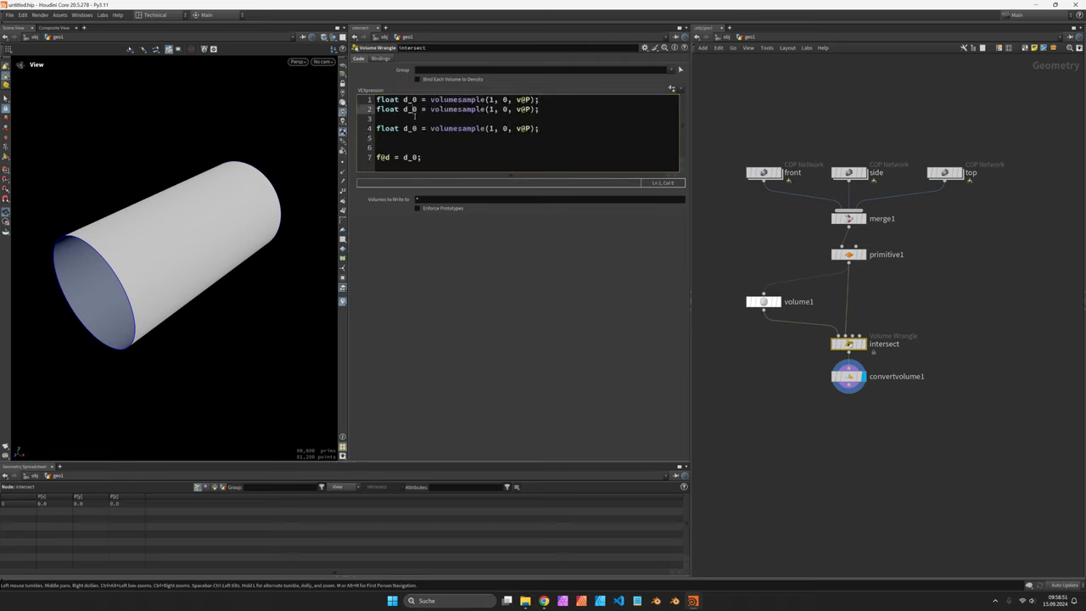
pyautogui.press('Down')
pyautogui.press('BackSpace')
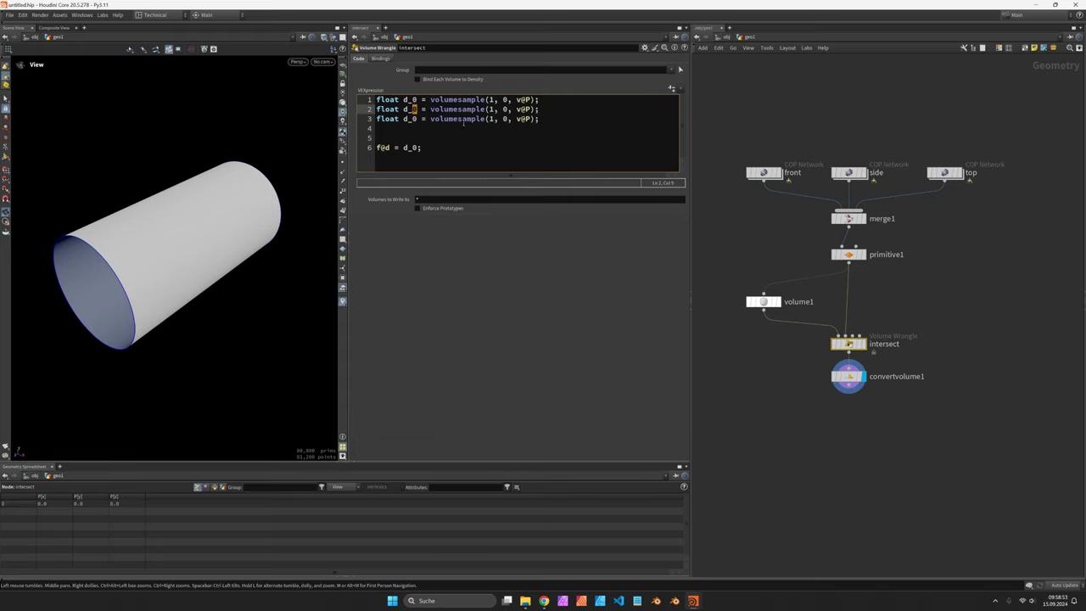
# Step: Make the copies sample d_1 from input 1 and d_2 from input 2
pyautogui.write('1')
pyautogui.doubleClick(508, 109)
pyautogui.write('1')
pyautogui.click(415, 119)
pyautogui.write('2')
pyautogui.doubleClick(506, 119)
pyautogui.write('2')
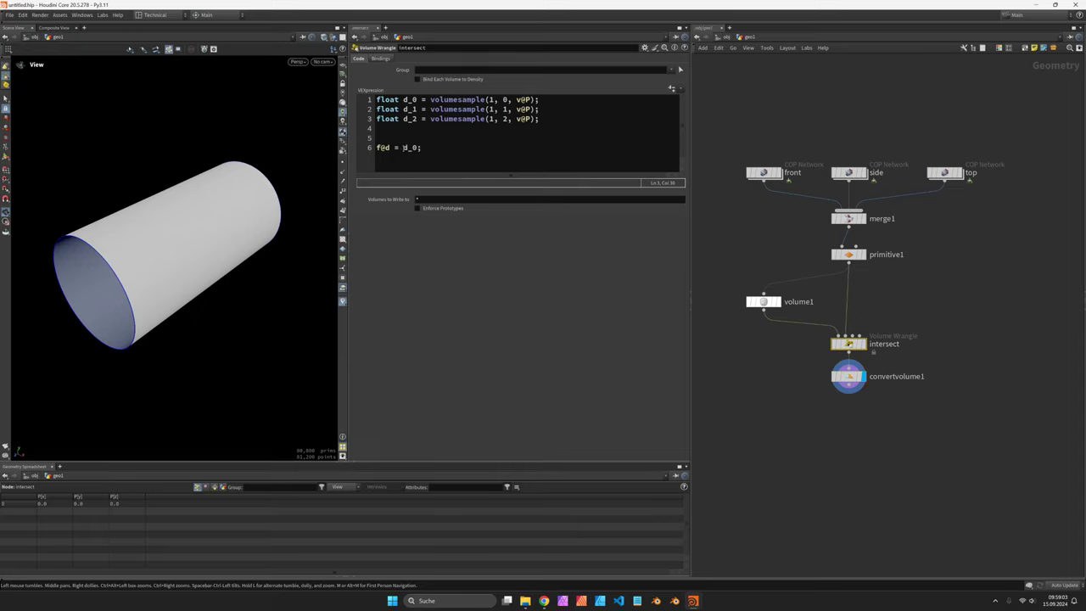
# Step: Set line 6 to max(d_0, d_1, d_2) and orbit to inspect the intersected block
pyautogui.click(404, 148)
pyautogui.write('min(d_0')
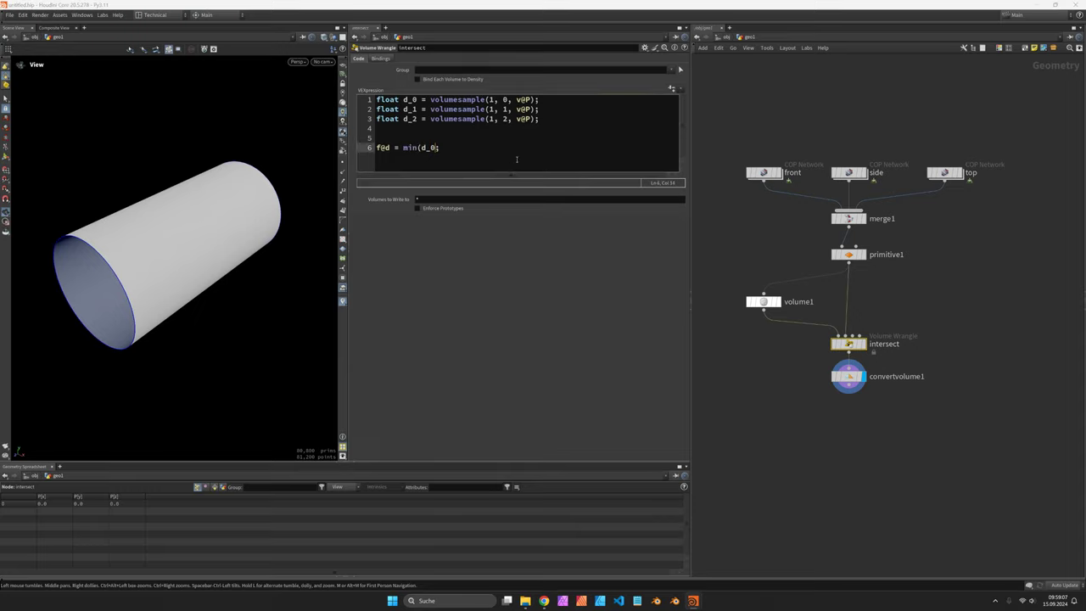
pyautogui.write(', d_1, d')
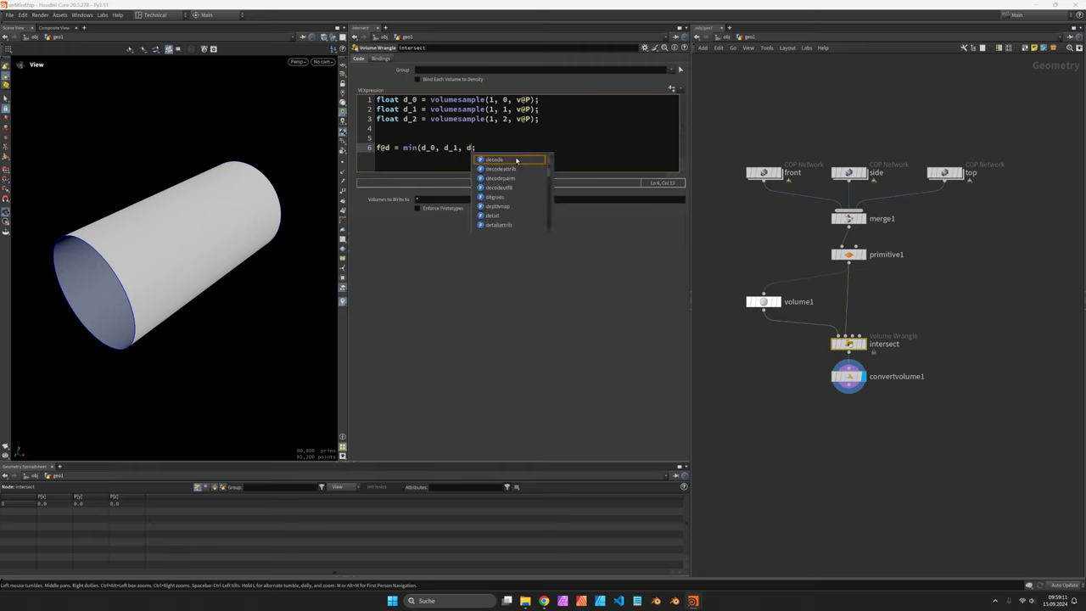
pyautogui.write('_2)')
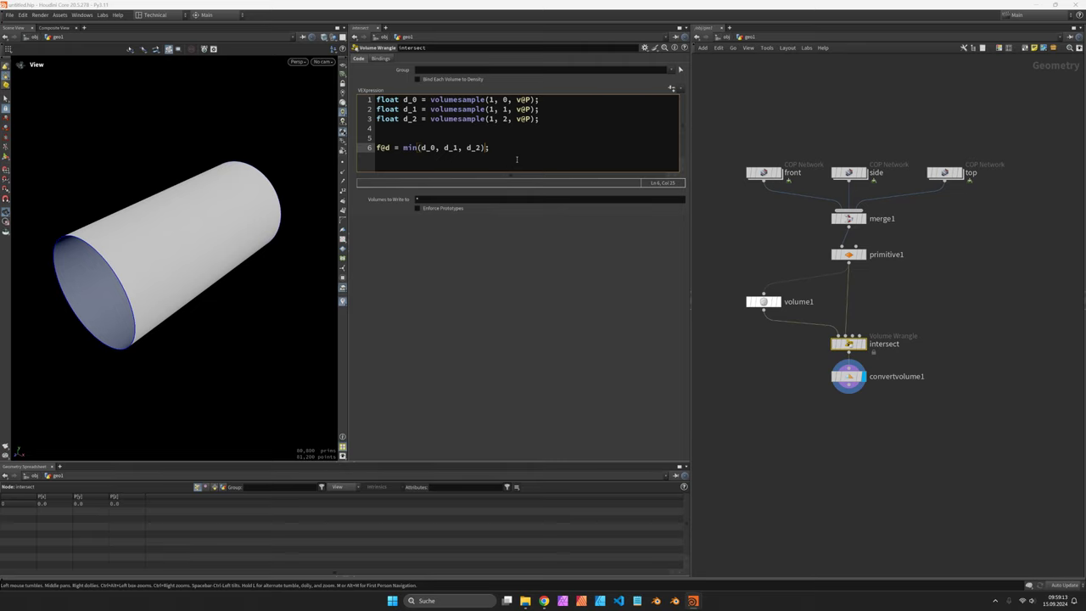
pyautogui.moveTo(163, 241); pyautogui.dragTo(296, 209)
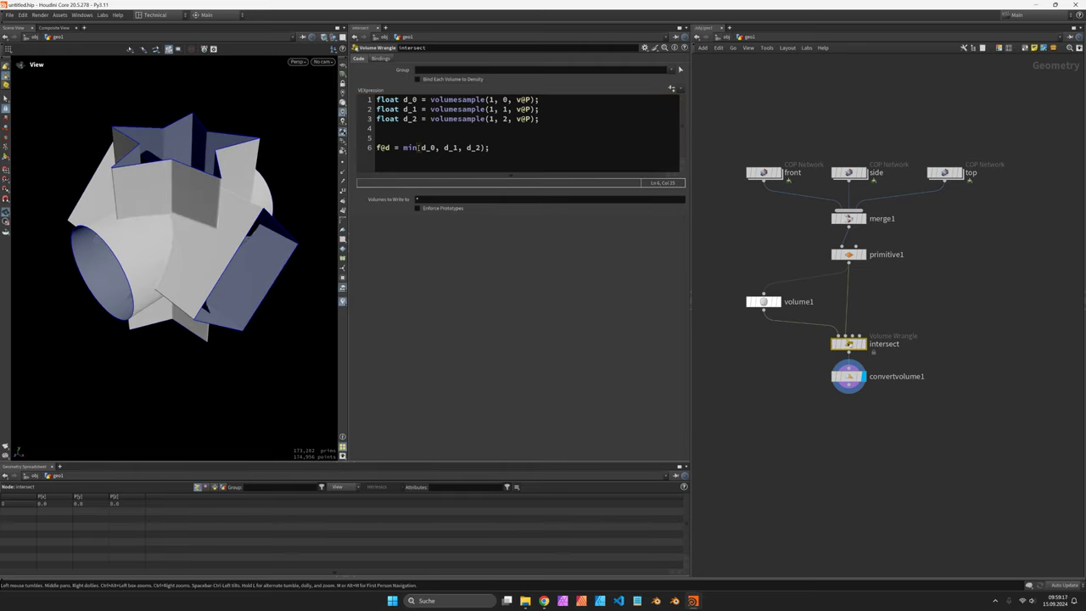
pyautogui.moveTo(417, 148); pyautogui.dragTo(408, 148)
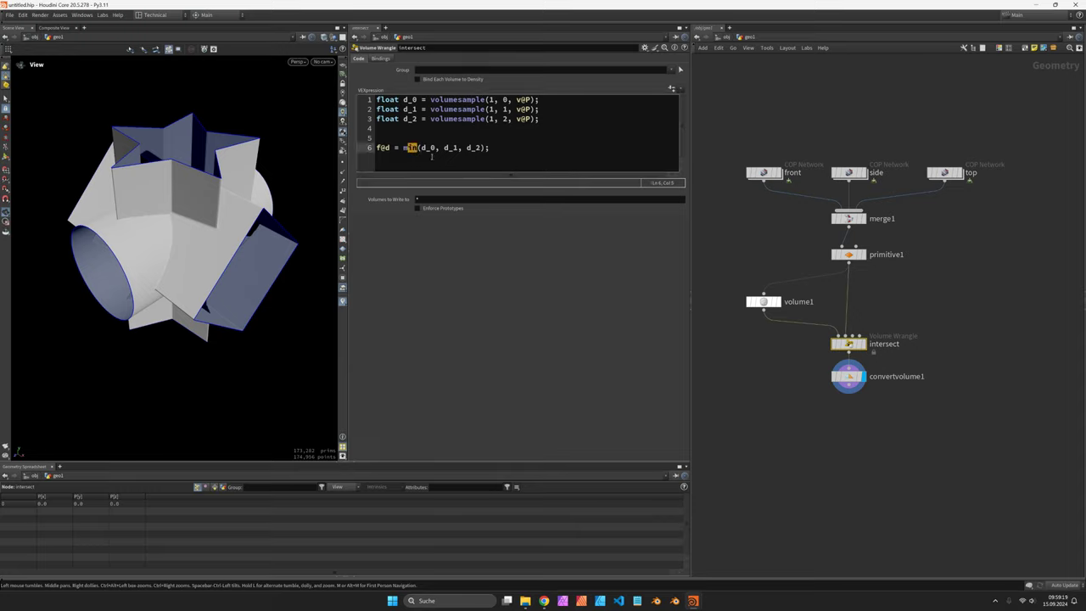
pyautogui.write('ax')
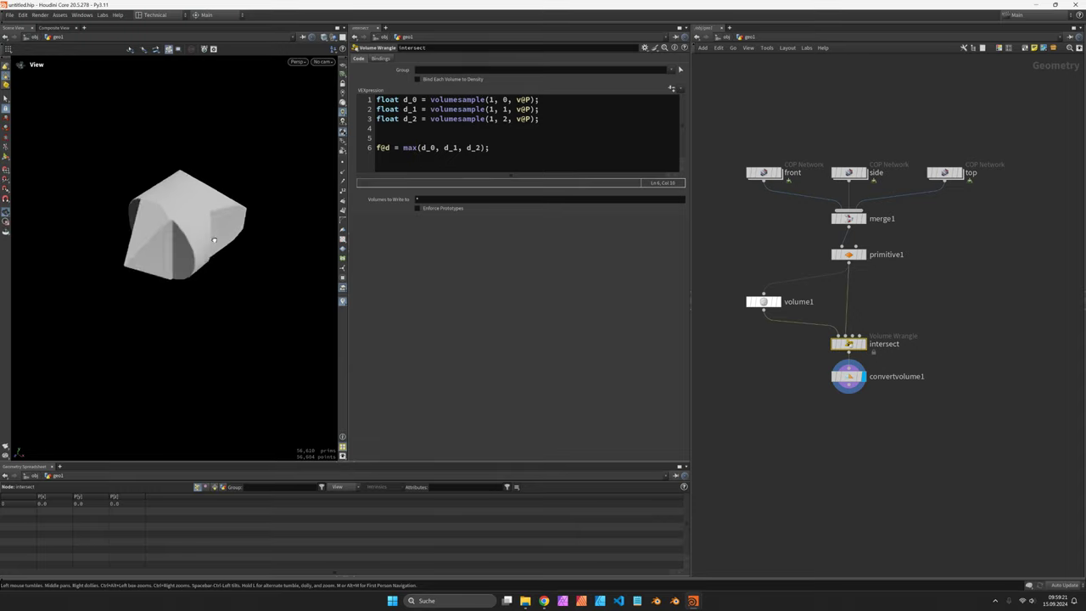
pyautogui.moveTo(214, 241); pyautogui.dragTo(211, 174)
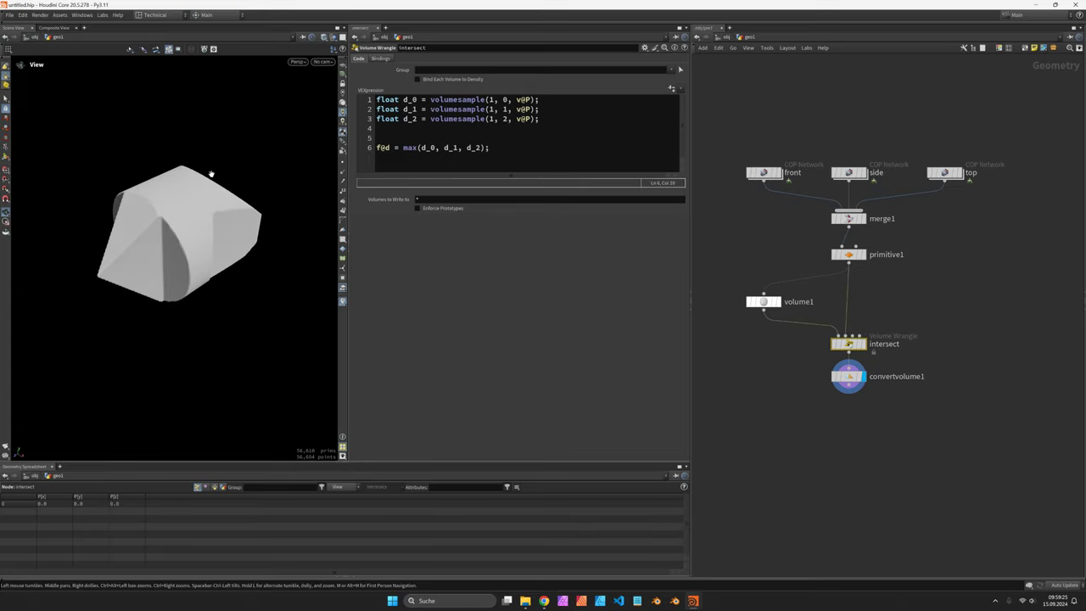
pyautogui.moveTo(218, 251); pyautogui.dragTo(222, 245)
# Step: Add a Remesh node with 5 iterations and 0.02 target size, shown with wireframe
pyautogui.press('Tab')
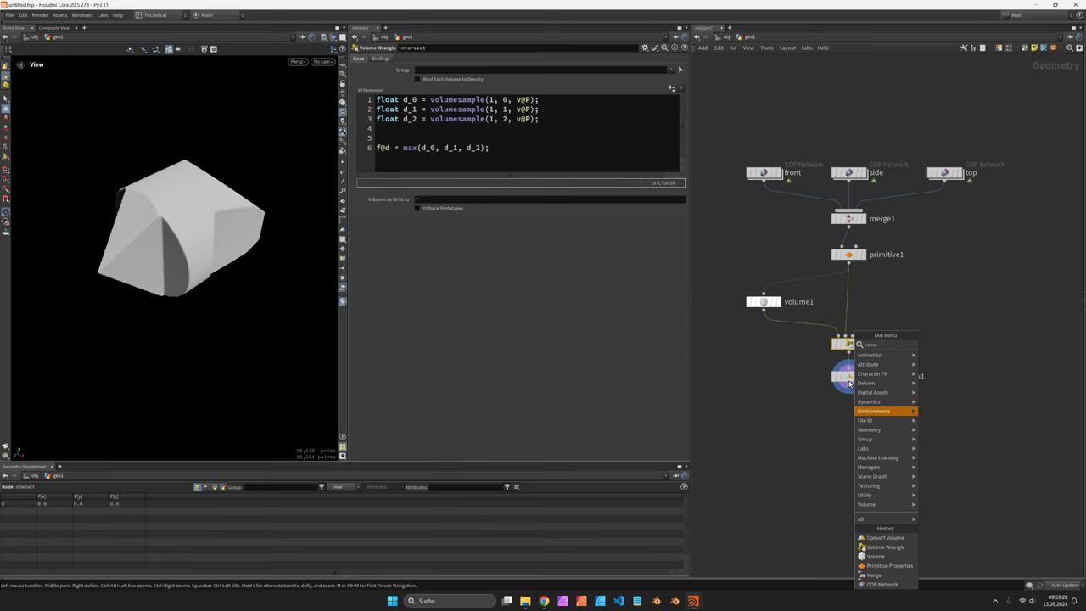
pyautogui.write('remesh')
pyautogui.press('Return')
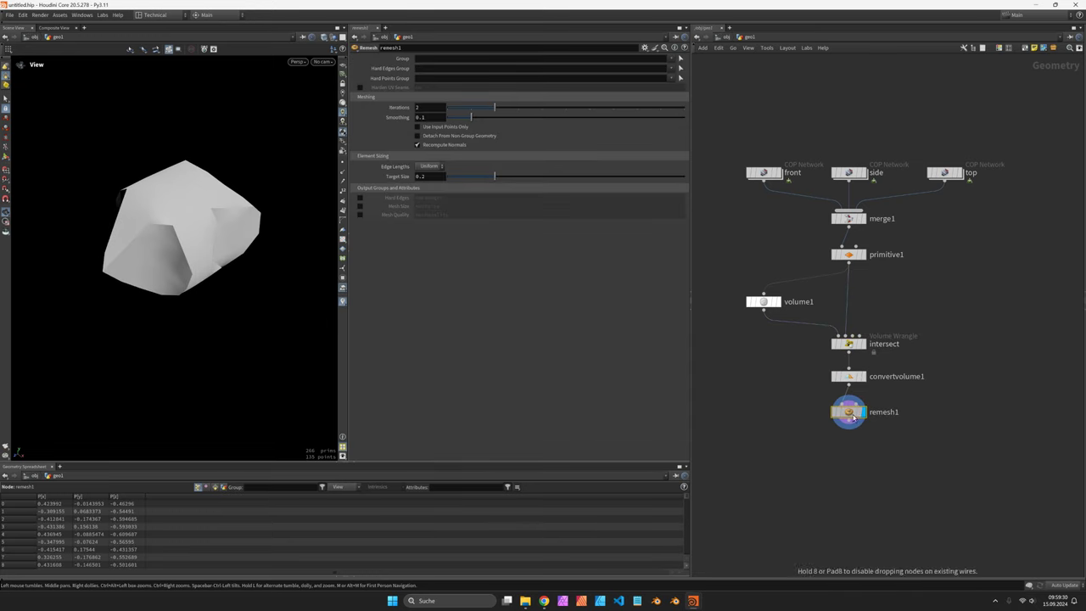
pyautogui.click(567, 108)
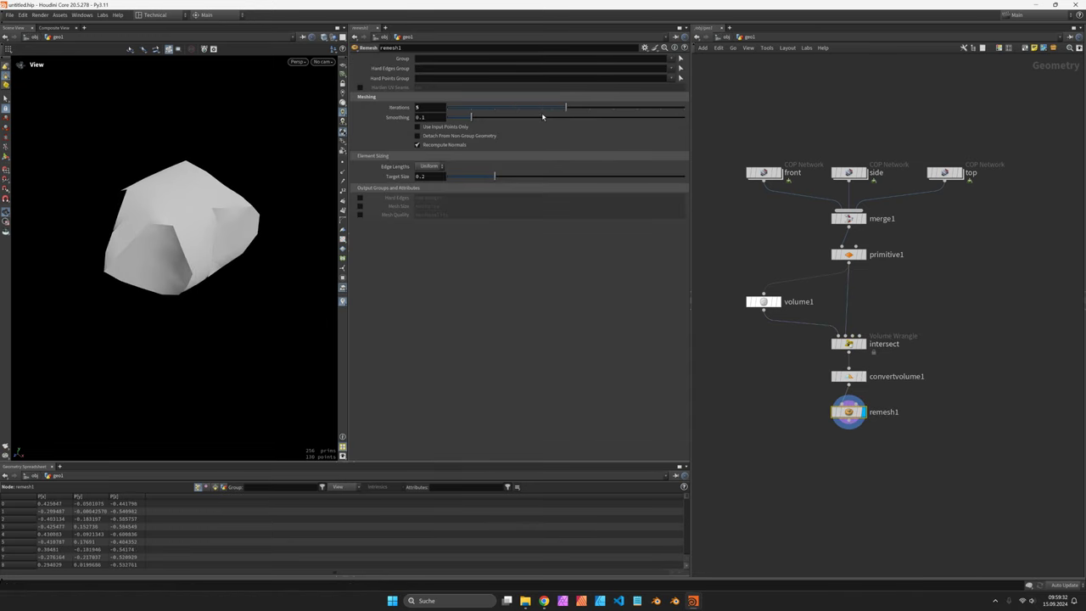
pyautogui.doubleClick(430, 118)
pyautogui.write('3')
pyautogui.press('Return')
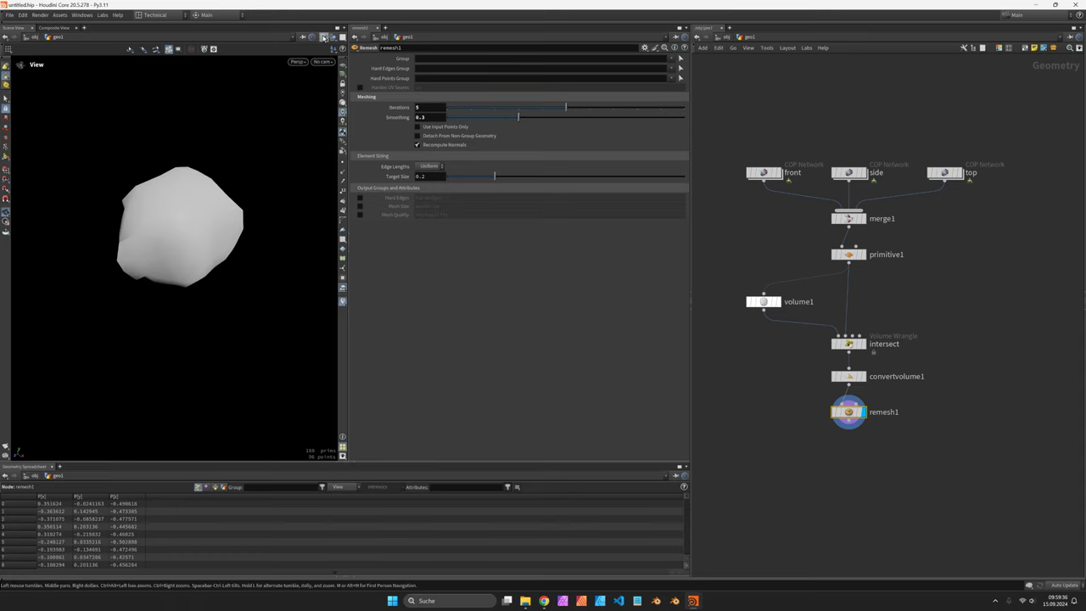
pyautogui.click(324, 37)
pyautogui.click(362, 151)
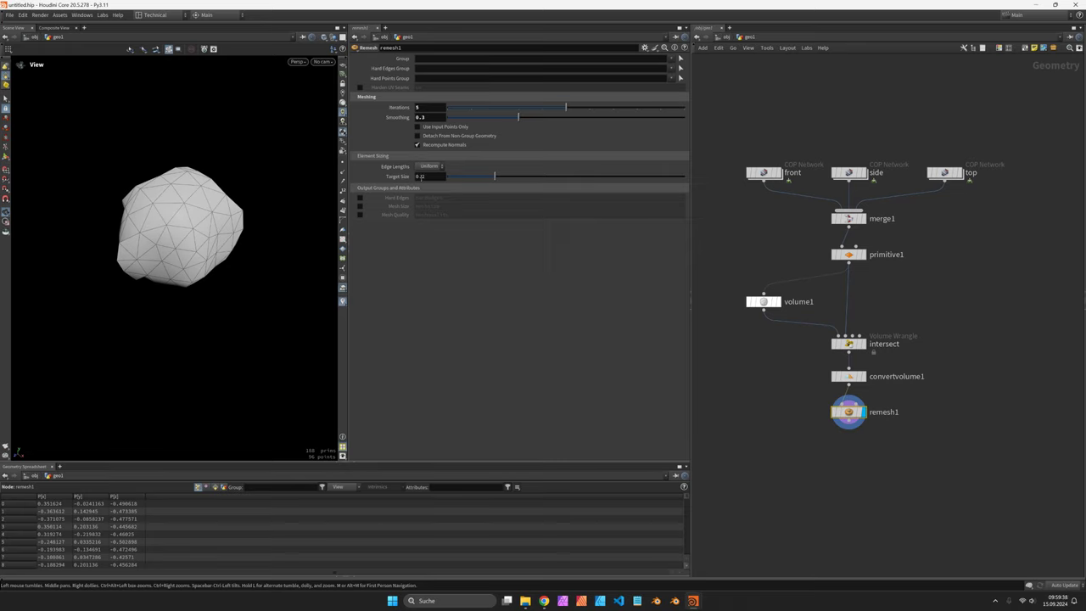
pyautogui.write('02')
pyautogui.press('Return')
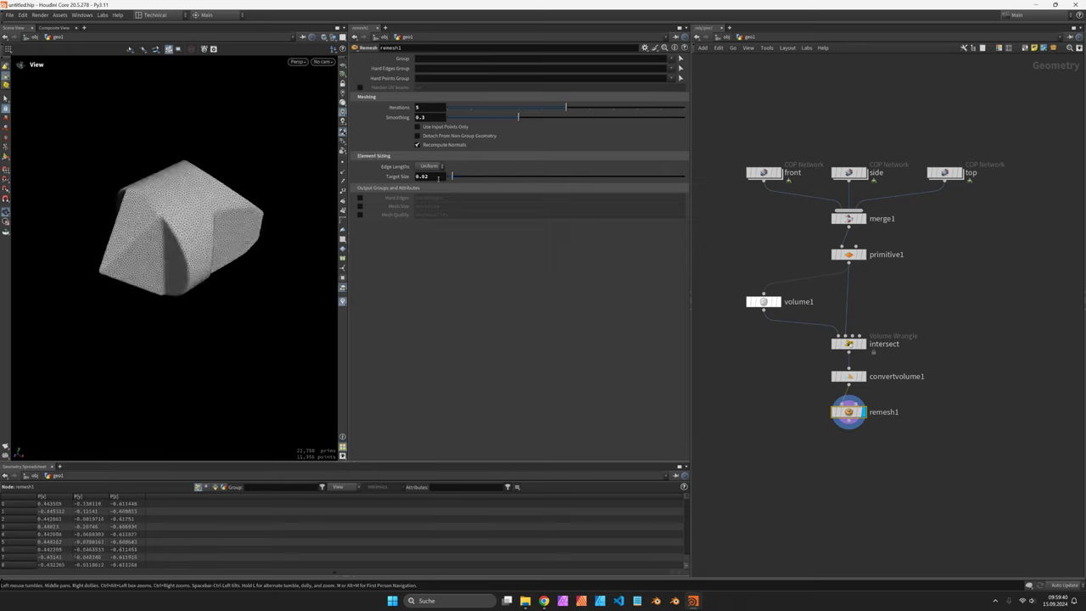
# Step: Check volume1's dimension settings, then set the remesh smoothing to 0.2
pyautogui.click(763, 301)
pyautogui.click(373, 96)
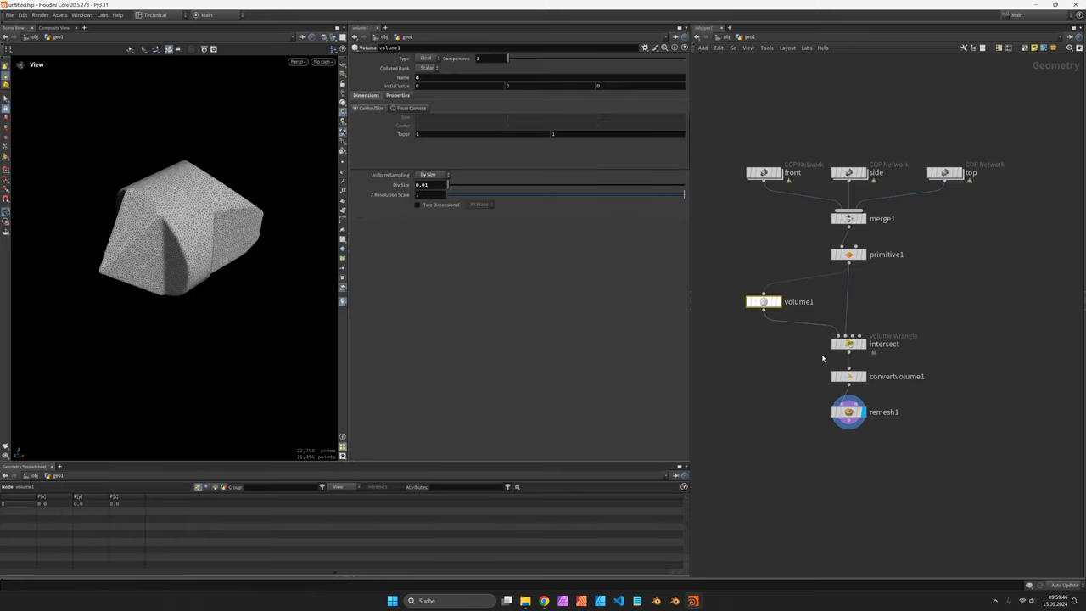
pyautogui.click(849, 414)
pyautogui.moveTo(252, 227); pyautogui.dragTo(279, 211)
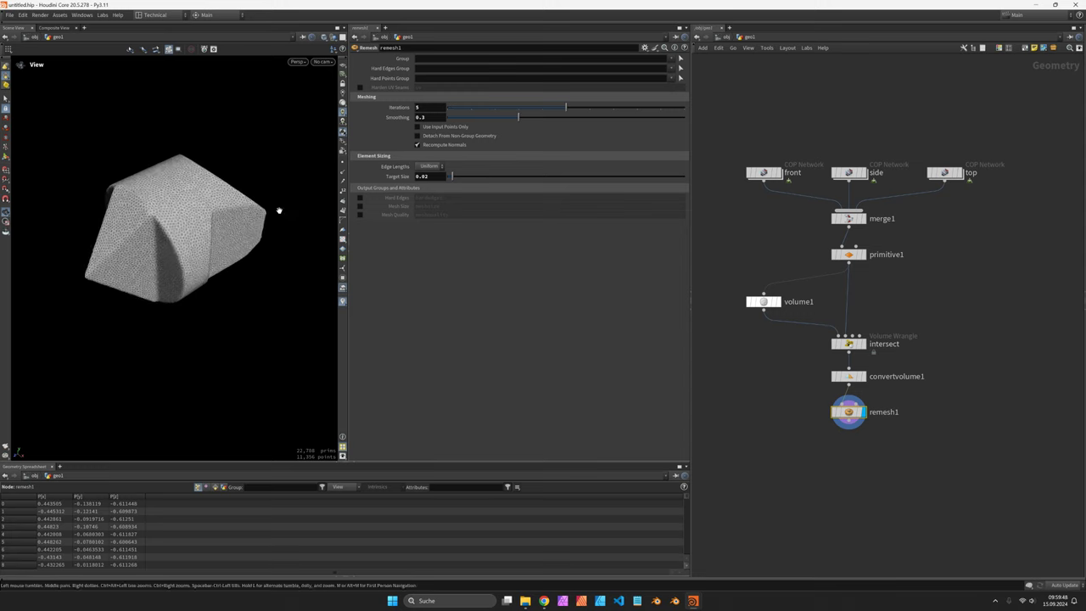
pyautogui.click(667, 118)
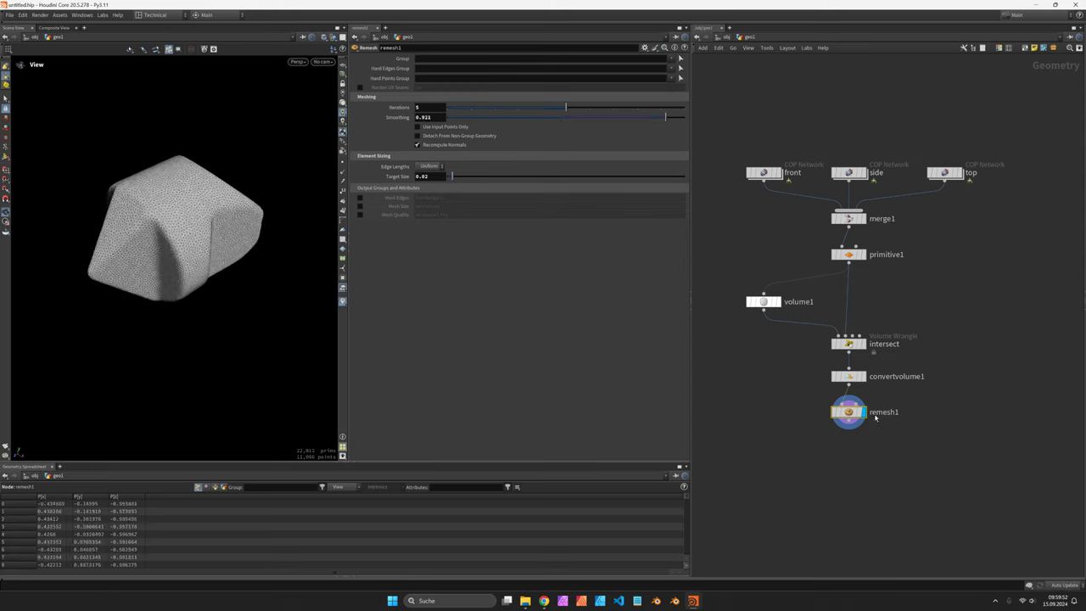
pyautogui.doubleClick(425, 116)
pyautogui.write('0.2')
pyautogui.press('Return')
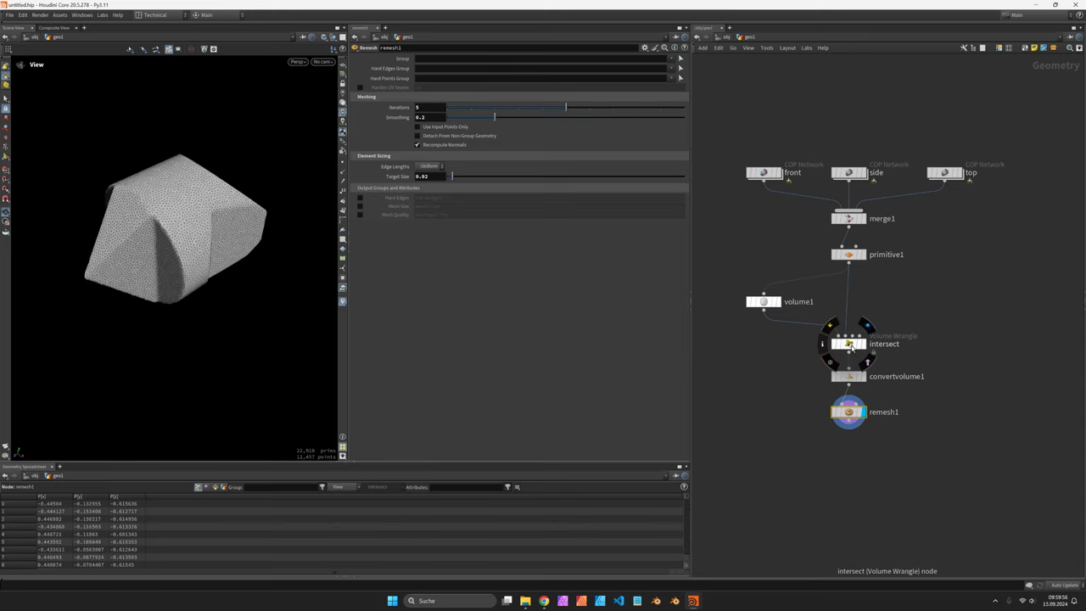
pyautogui.click(849, 344)
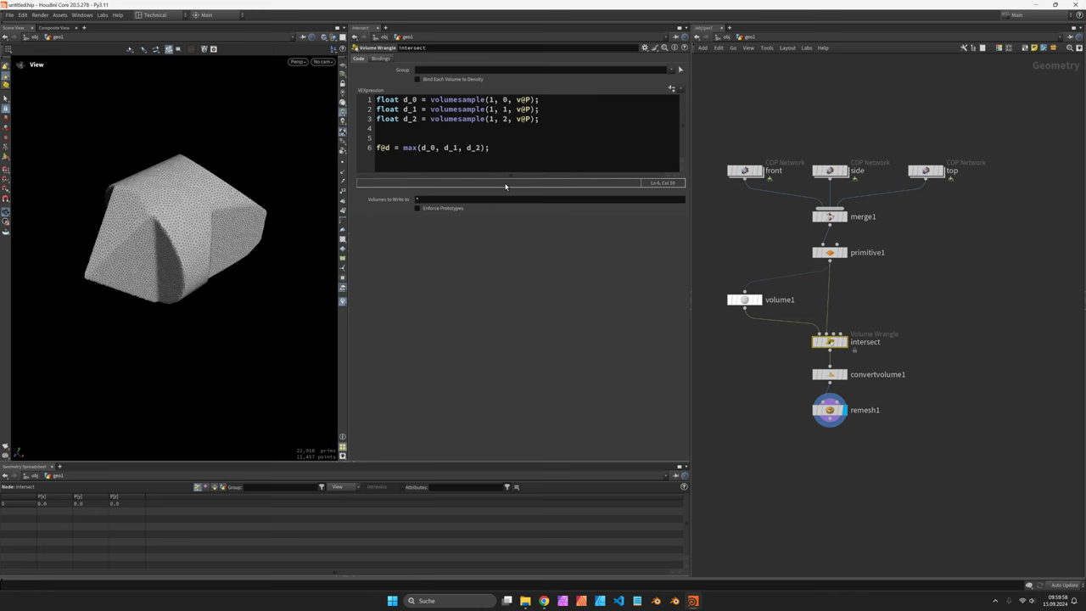
# Step: Copy the opSmoothIntersection function code from the SDF distance-functions article in Chrome
pyautogui.hotkey('alt', 'Tab')
pyautogui.hotkey('alt', 'Tab')
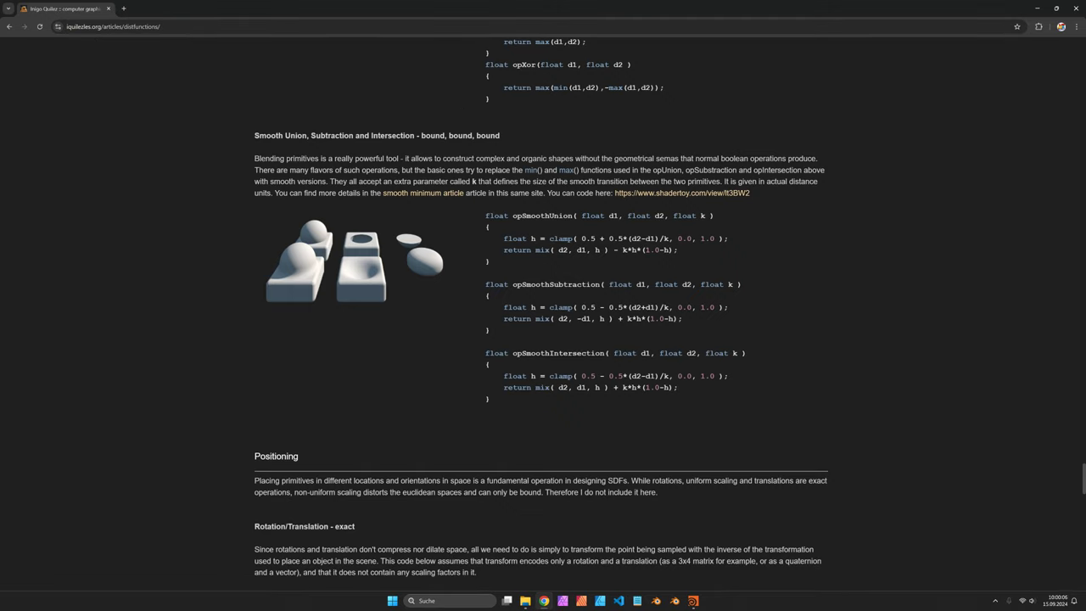
pyautogui.moveTo(500, 393); pyautogui.dragTo(486, 355)
pyautogui.hotkey('ctrl', 'c')
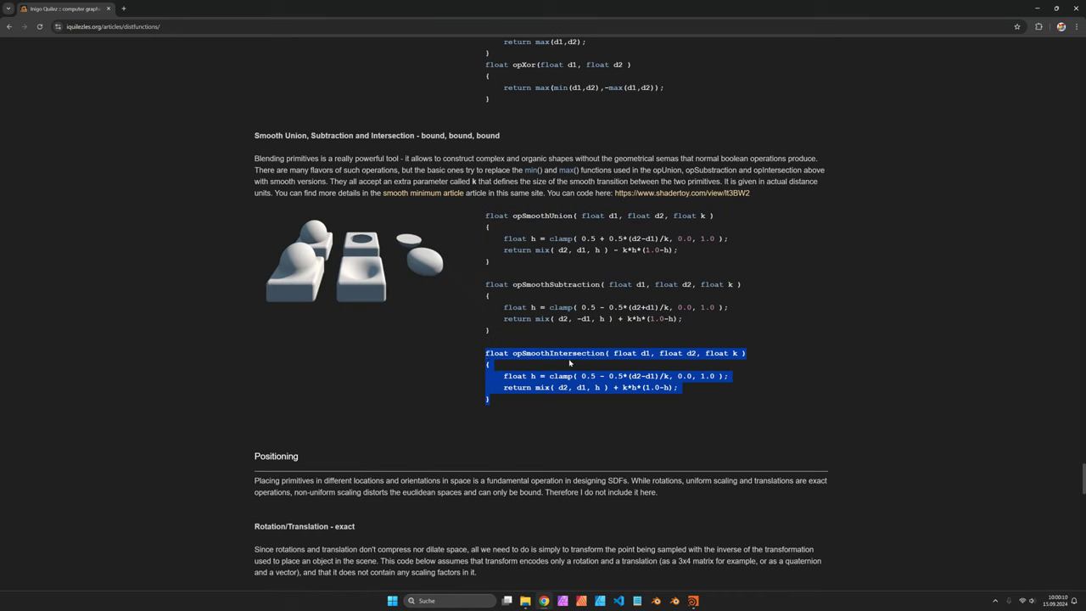
pyautogui.hotkey('alt', 'Tab')
# Step: Add float r = chf('radius'); as line 1 and set the new Radius parameter to 0.1
pyautogui.click(382, 101)
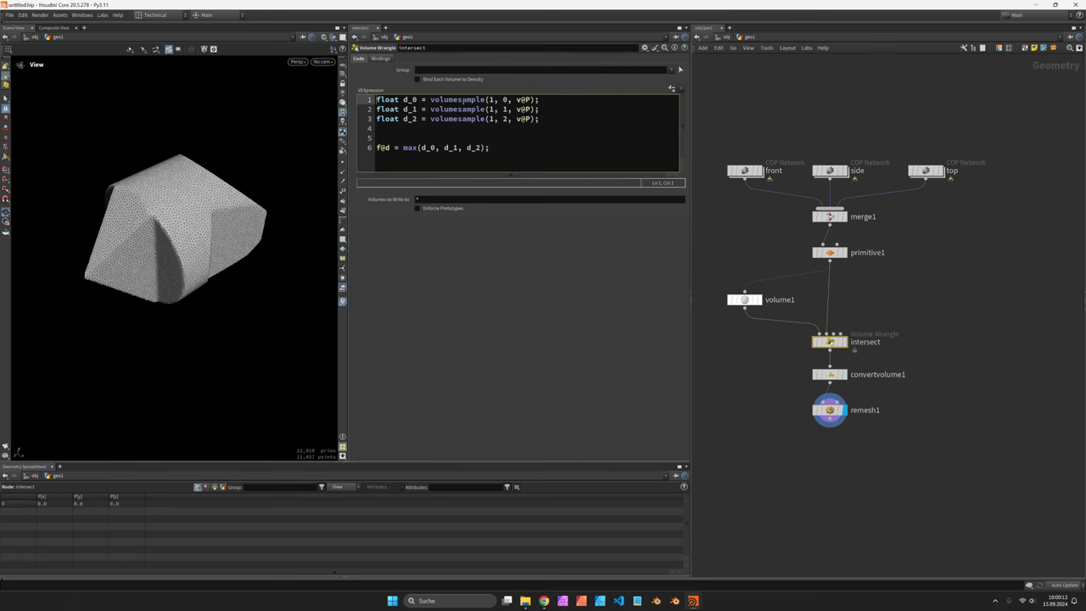
pyautogui.press('Return')
pyautogui.press('Return')
pyautogui.press('Up')
pyautogui.press('Up')
pyautogui.write('fl')
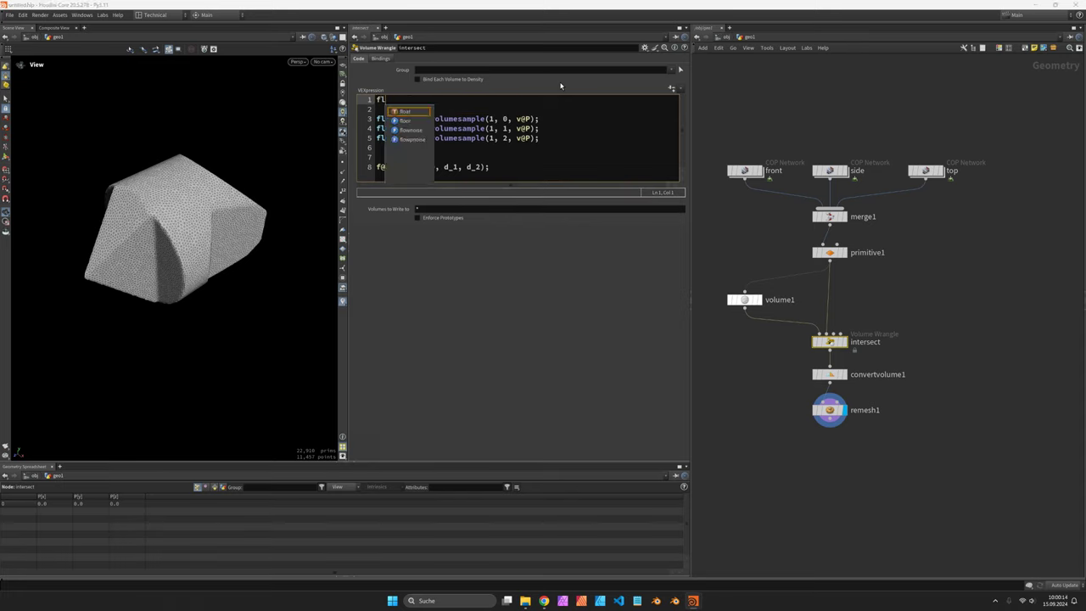
pyautogui.write('oat r = ch')
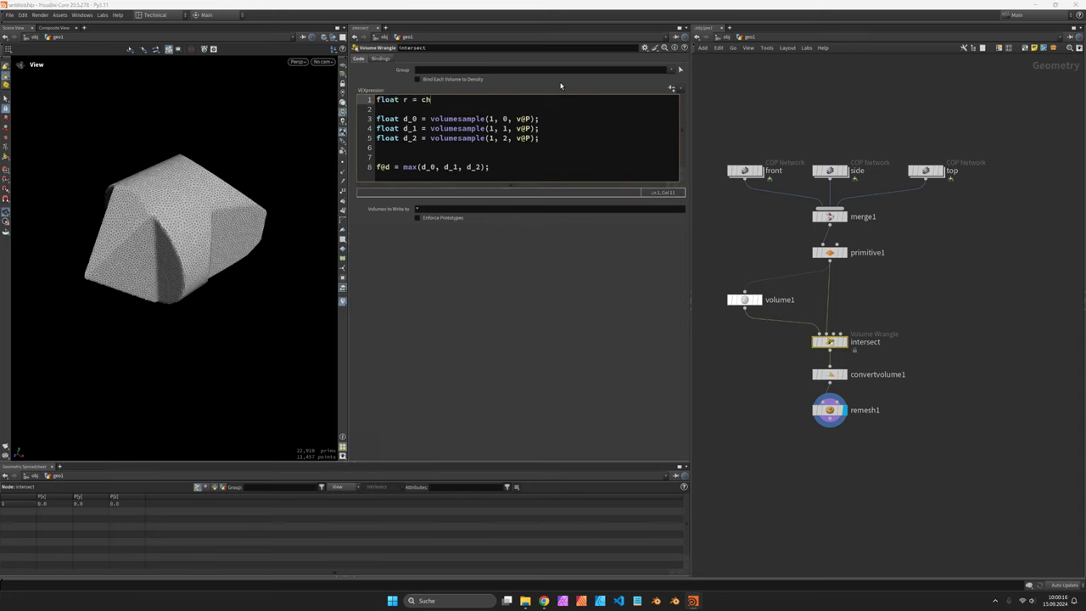
pyautogui.write("f('rad');")
pyautogui.press('Left')
pyautogui.press('Left')
pyautogui.write("'radius")
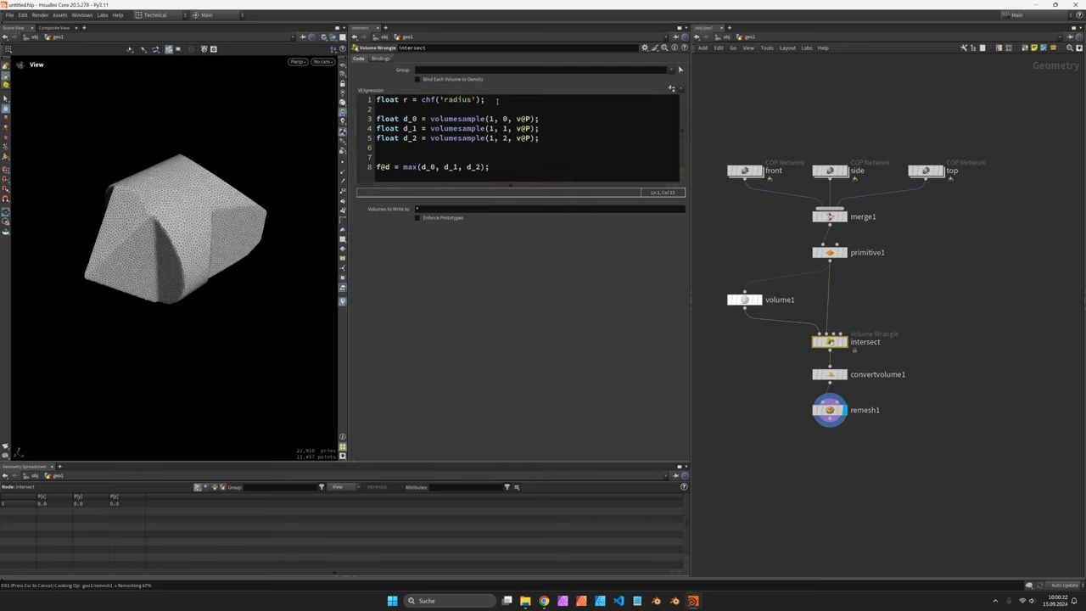
pyautogui.click(672, 88)
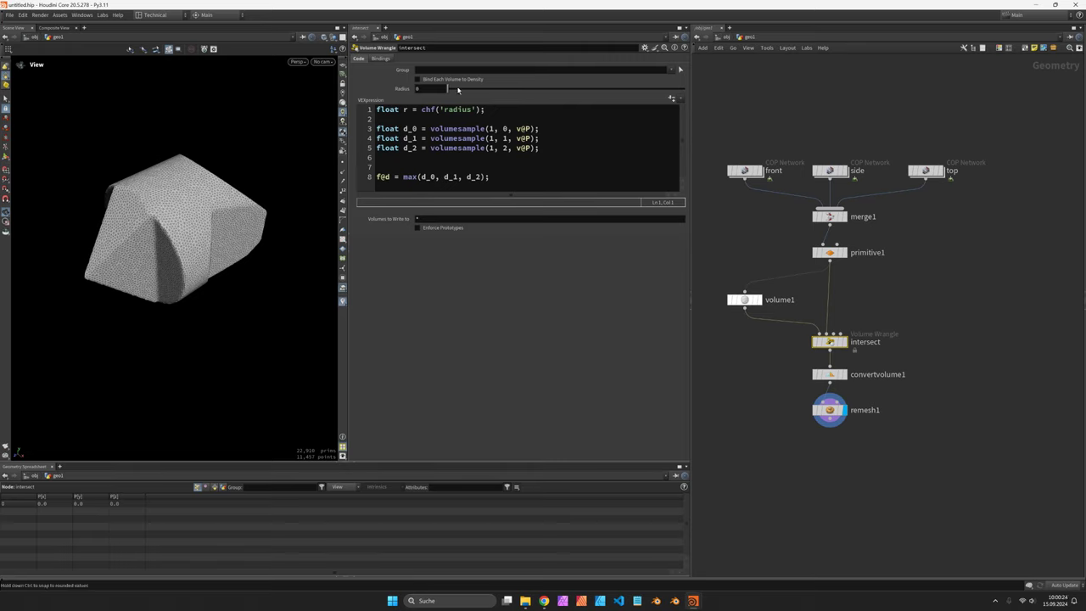
pyautogui.moveTo(455, 90); pyautogui.dragTo(464, 89)
pyautogui.doubleClick(430, 88)
pyautogui.write('0.1')
pyautogui.press('Return')
pyautogui.click(509, 112)
# Step: Paste the smooth-intersection function below the radius line and rename it sm_intersect
pyautogui.press('Return')
pyautogui.press('Return')
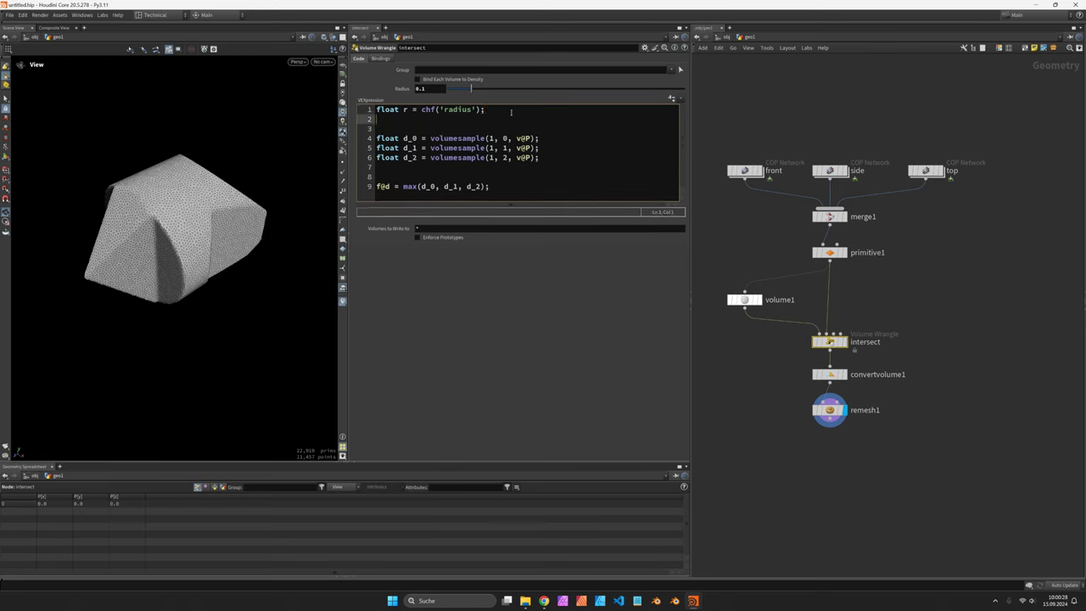
pyautogui.write('function')
pyautogui.press('Escape')
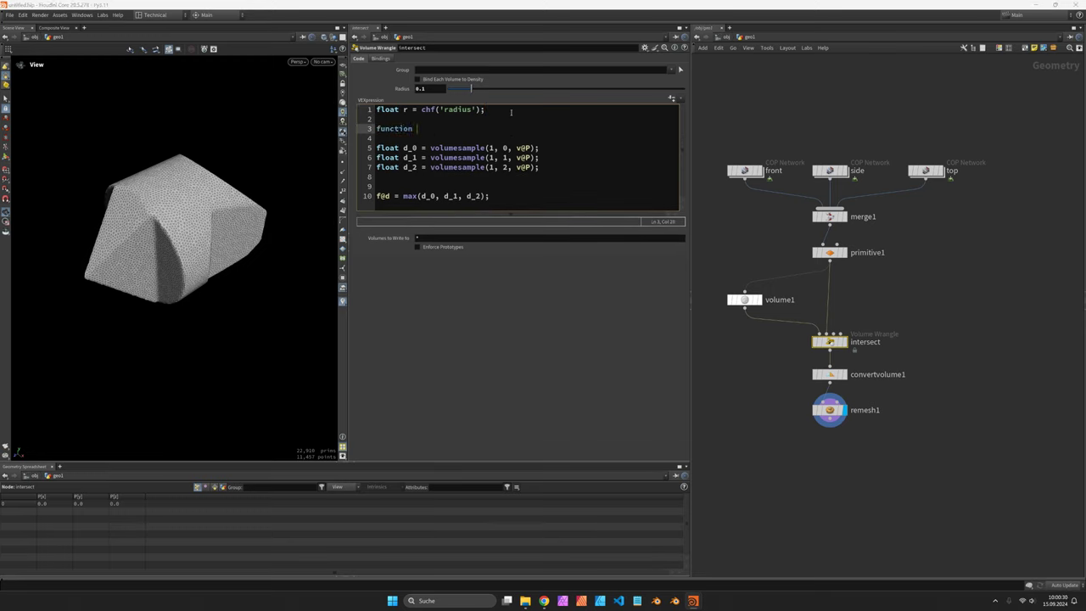
pyautogui.hotkey('ctrl', 'v')
pyautogui.moveTo(444, 128); pyautogui.dragTo(537, 128)
pyautogui.write('sm_interse')
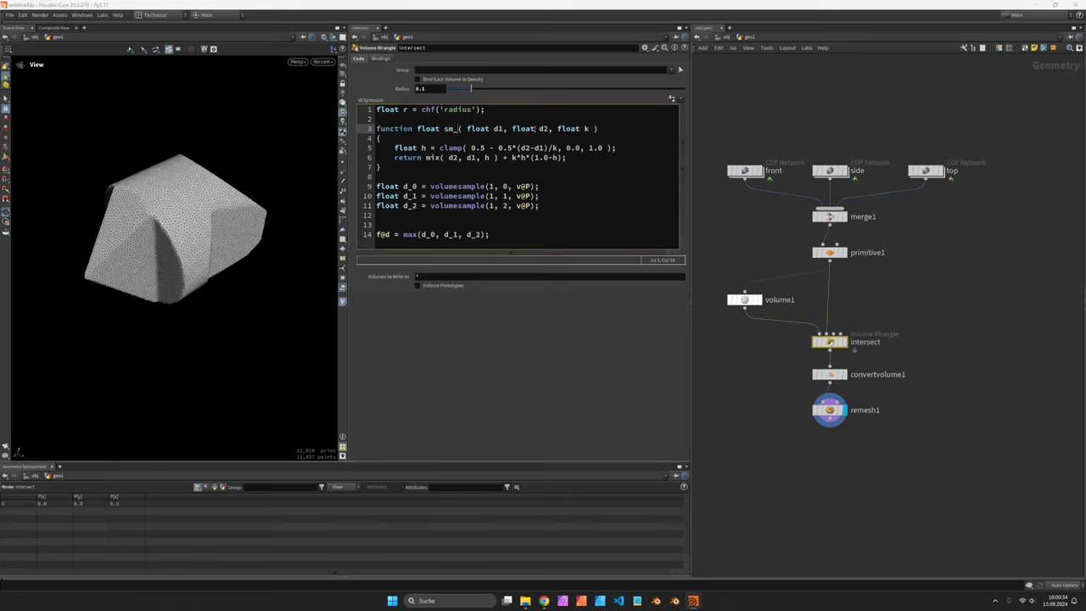
pyautogui.write('ct')
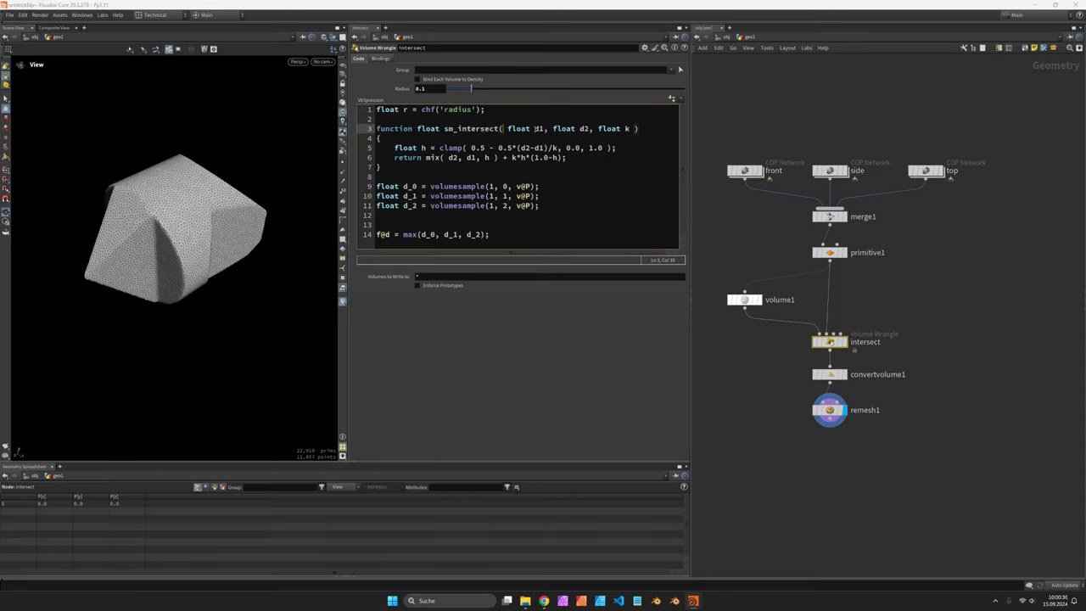
# Step: Remove the extra float types and stray spaces from sm_intersect's signature
pyautogui.press('Right')
pyautogui.press('Delete')
pyautogui.click(648, 128)
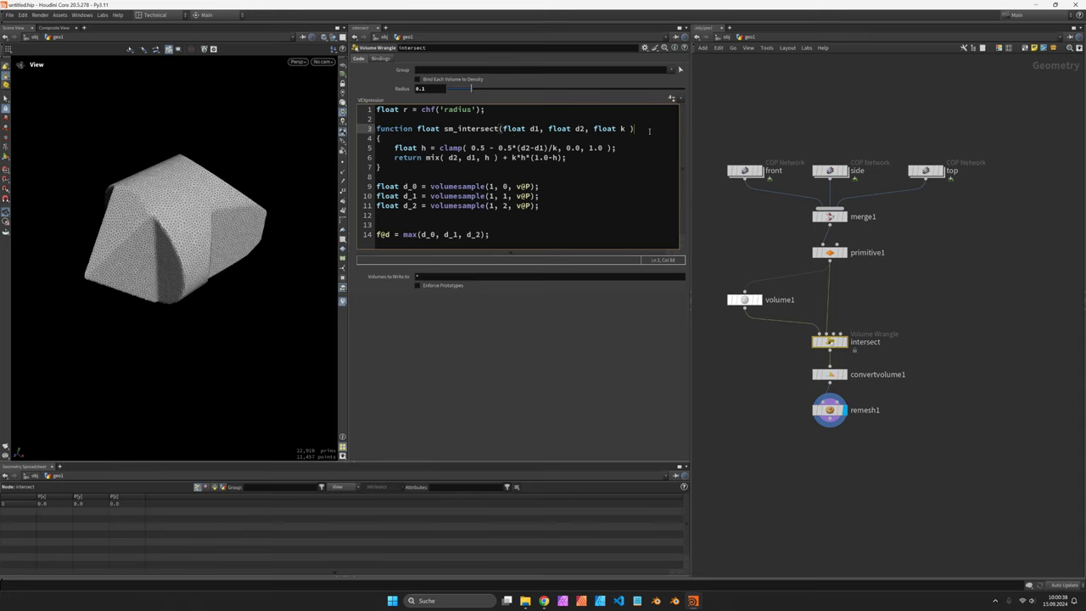
pyautogui.press('Delete')
pyautogui.doubleClick(558, 128)
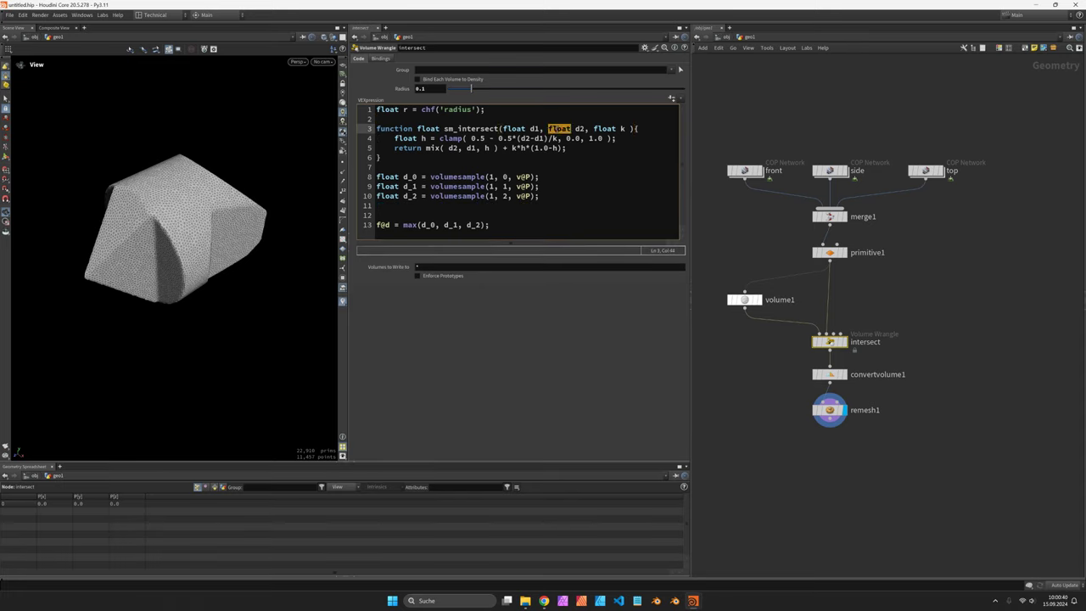
pyautogui.press('BackSpace')
pyautogui.press('Delete')
pyautogui.doubleClick(577, 128)
pyautogui.press('BackSpace')
pyautogui.press('Delete')
pyautogui.press('Right')
pyautogui.press('Delete')
# Step: Replace mix with lerp and tidy the spacing in the clamp and return lines
pyautogui.doubleClick(433, 148)
pyautogui.write('lerp')
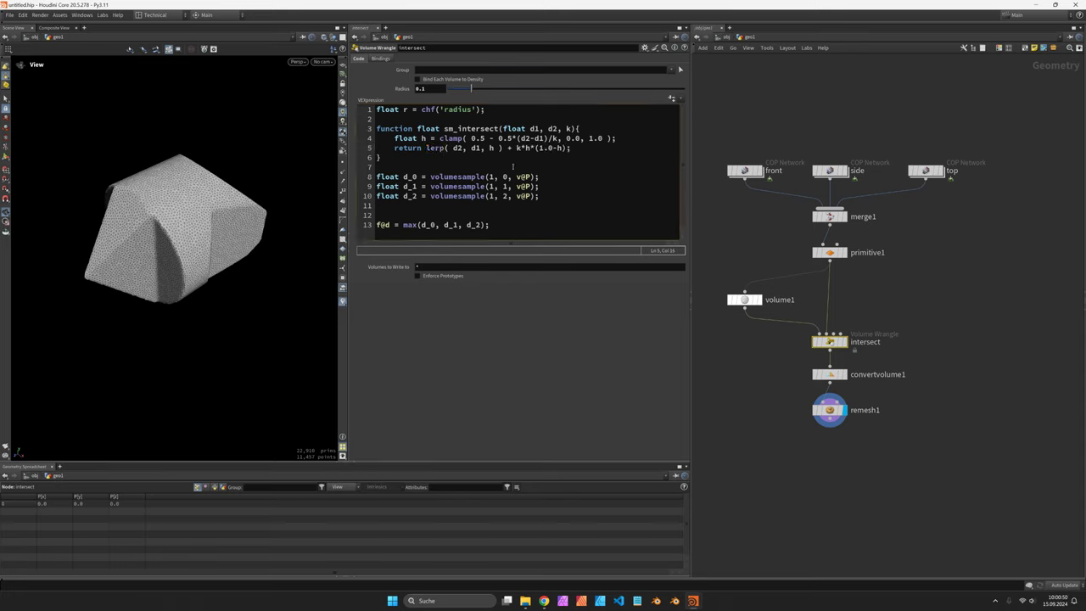
pyautogui.click(472, 139)
pyautogui.press('BackSpace')
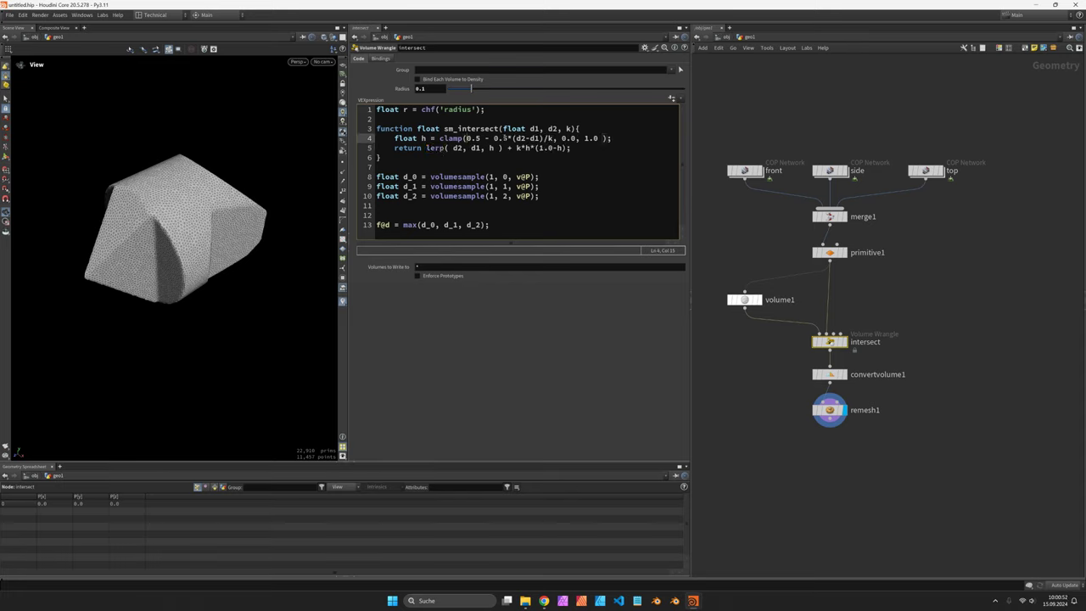
pyautogui.click(508, 139)
pyautogui.press('Right')
pyautogui.press('Right')
pyautogui.press('Right')
pyautogui.press('Right')
pyautogui.press('Right')
pyautogui.press('Right')
pyautogui.press('BackSpace')
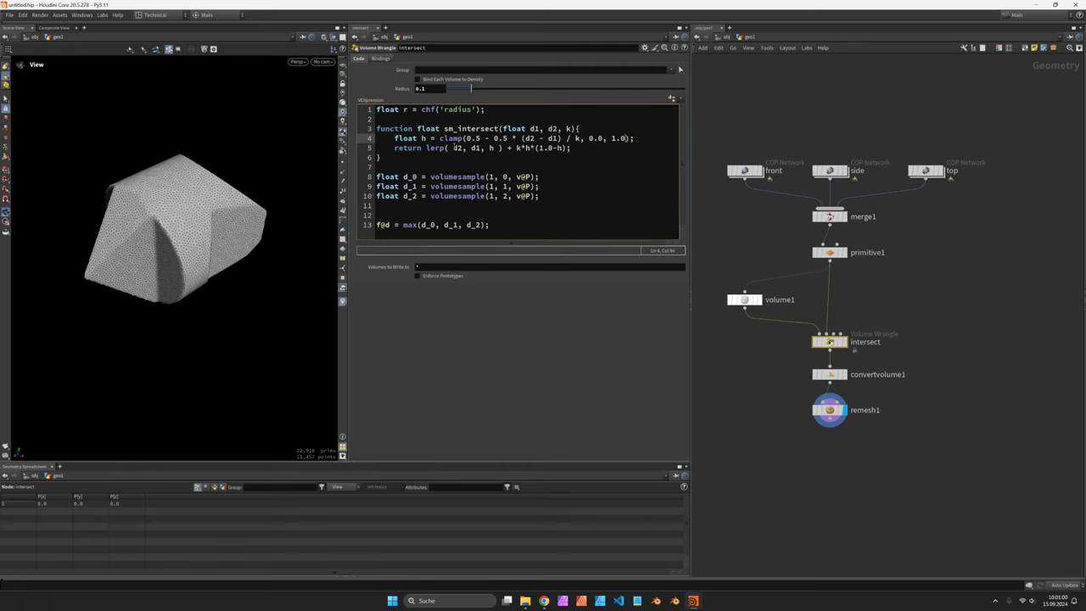
pyautogui.click(455, 147)
pyautogui.press('BackSpace')
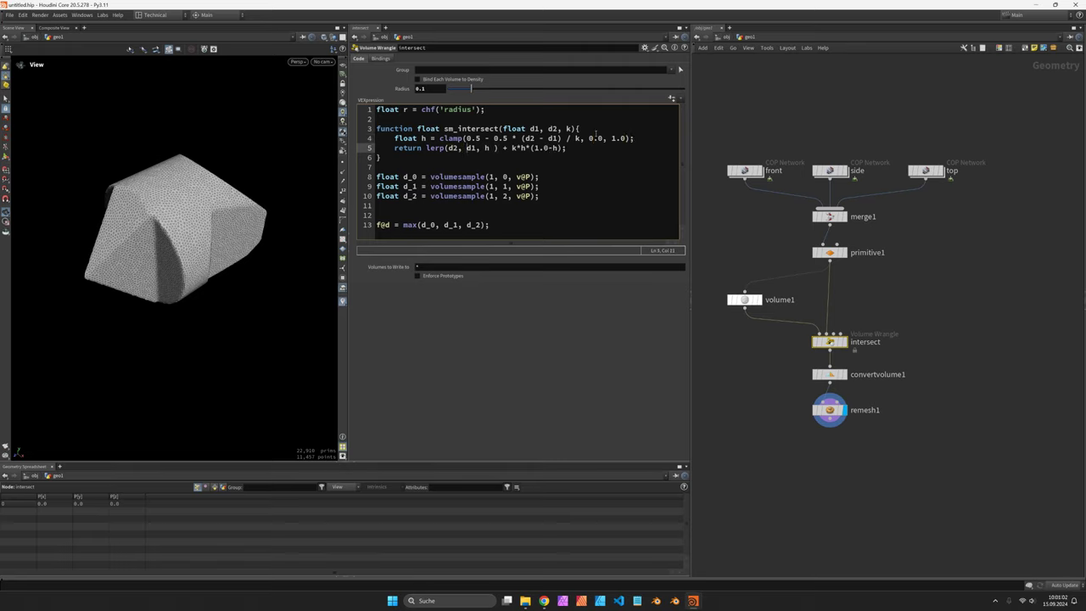
pyautogui.click(480, 148)
pyautogui.press('Right')
pyautogui.press('Delete')
pyautogui.press('Right')
pyautogui.press('Right')
pyautogui.press('Right')
pyautogui.press('Right')
pyautogui.press('Right')
# Step: Change line 13 to sm_intersect(d_0, d_1, r) and lower the Radius to 0.043
pyautogui.doubleClick(410, 225)
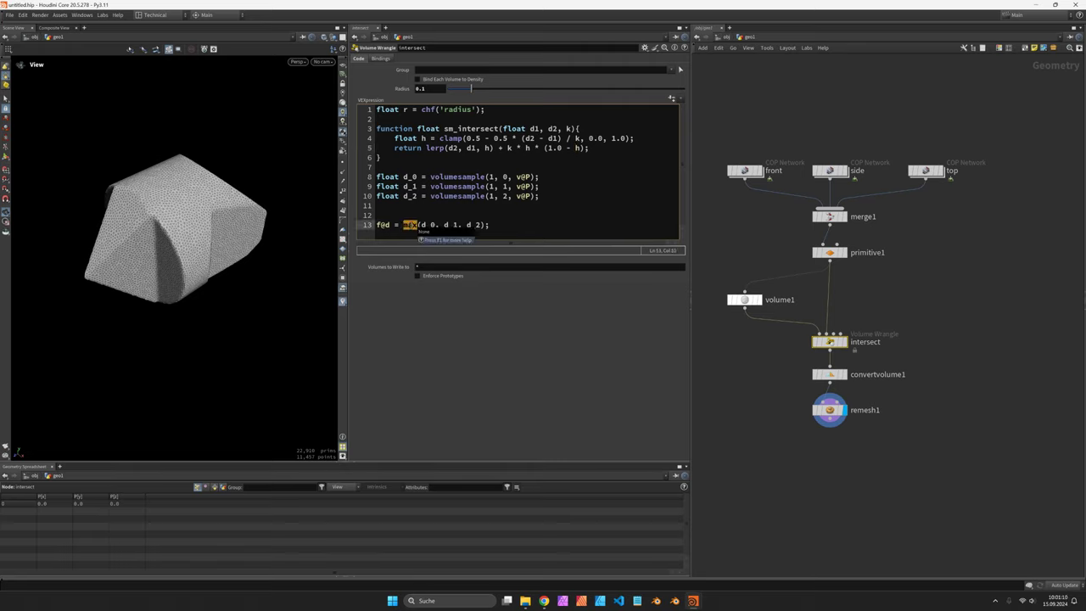
pyautogui.write('sm_interse')
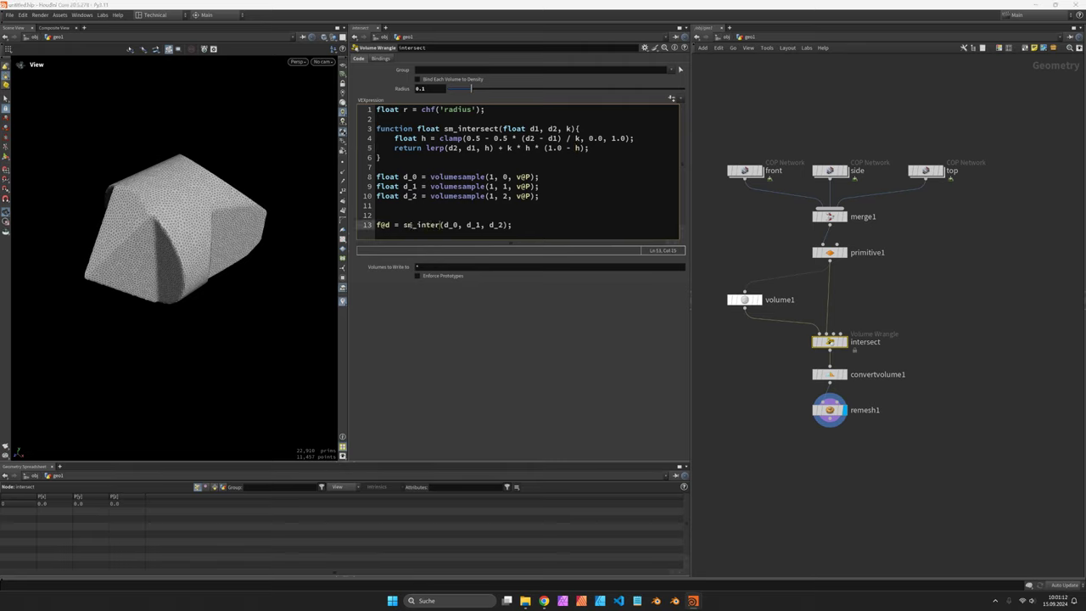
pyautogui.write('ct')
pyautogui.doubleClick(512, 225)
pyautogui.write('r')
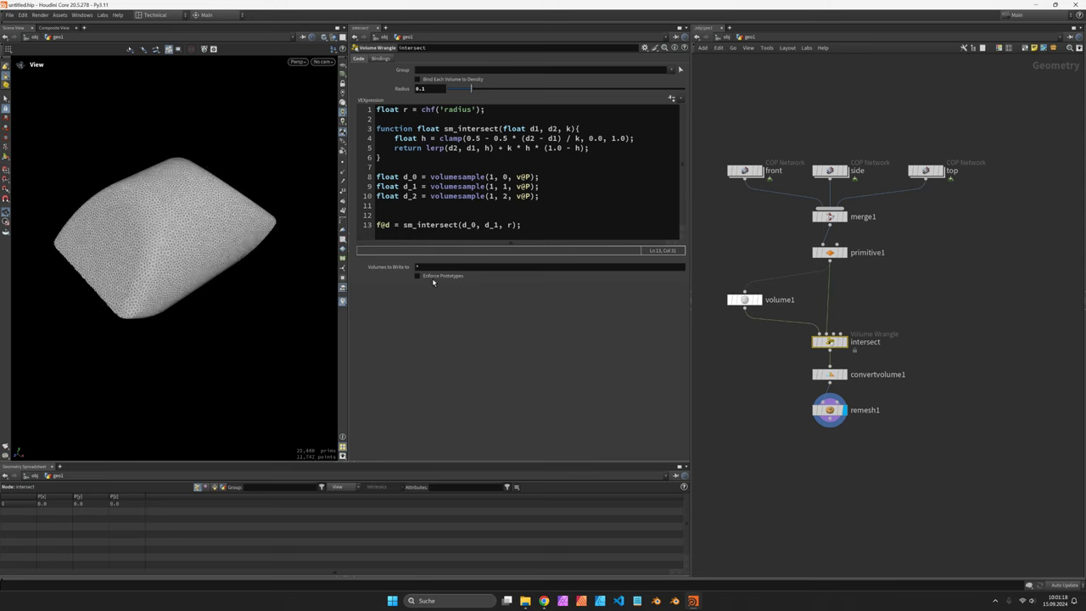
pyautogui.moveTo(472, 89)
pyautogui.mouseDown()
pyautogui.moveTo(460, 90)
pyautogui.moveTo(510, 88)
pyautogui.moveTo(487, 90)
pyautogui.mouseUp()
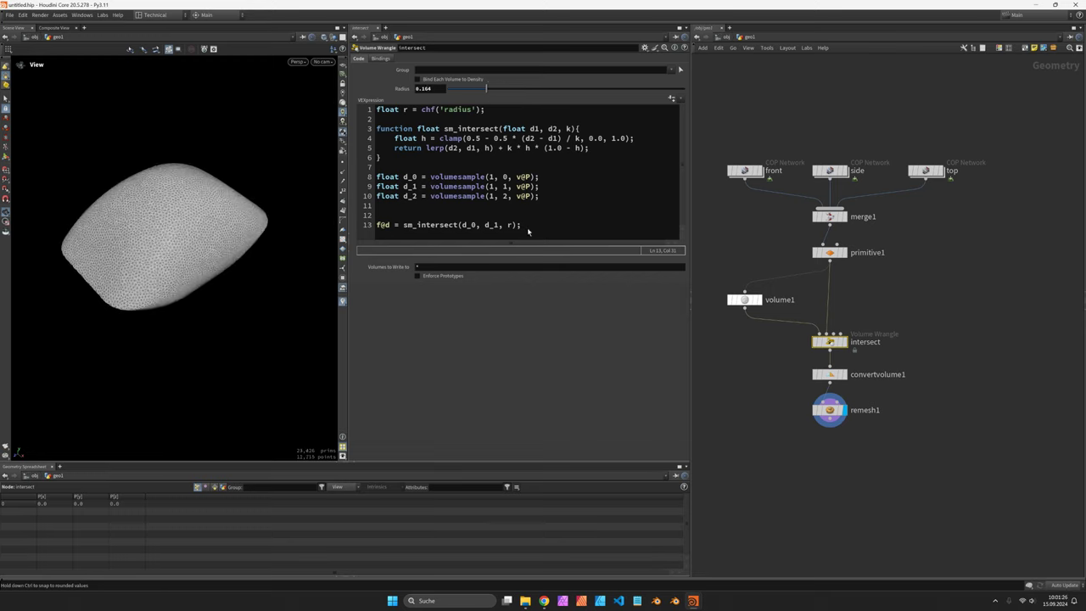
# Step: Add a second line sm_intersect(f@d, d_2, r) and set the Radius near 0.099
pyautogui.hotkey('shift', 'Home')
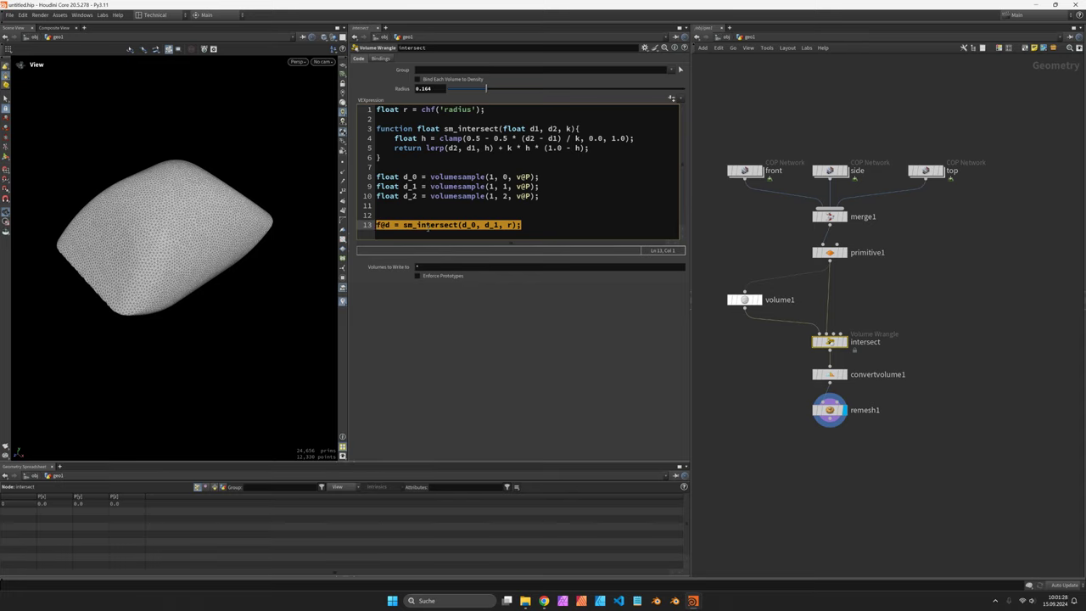
pyautogui.hotkey('ctrl', 'c')
pyautogui.press('End')
pyautogui.press('Return')
pyautogui.hotkey('ctrl', 'v')
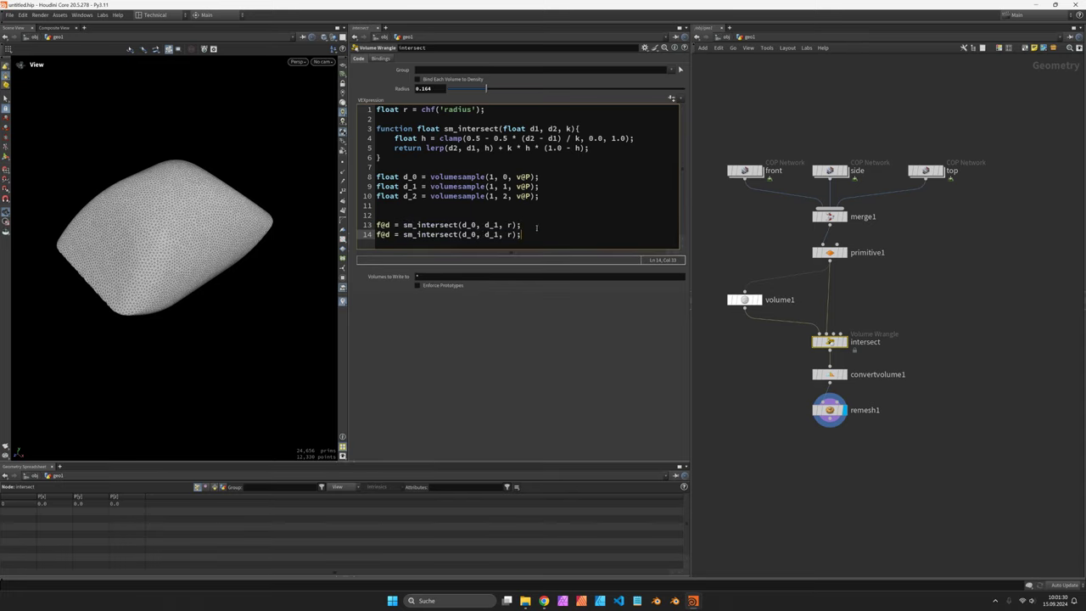
pyautogui.doubleClick(467, 234)
pyautogui.write('f@d')
pyautogui.click(498, 234)
pyautogui.press('BackSpace')
pyautogui.write('2')
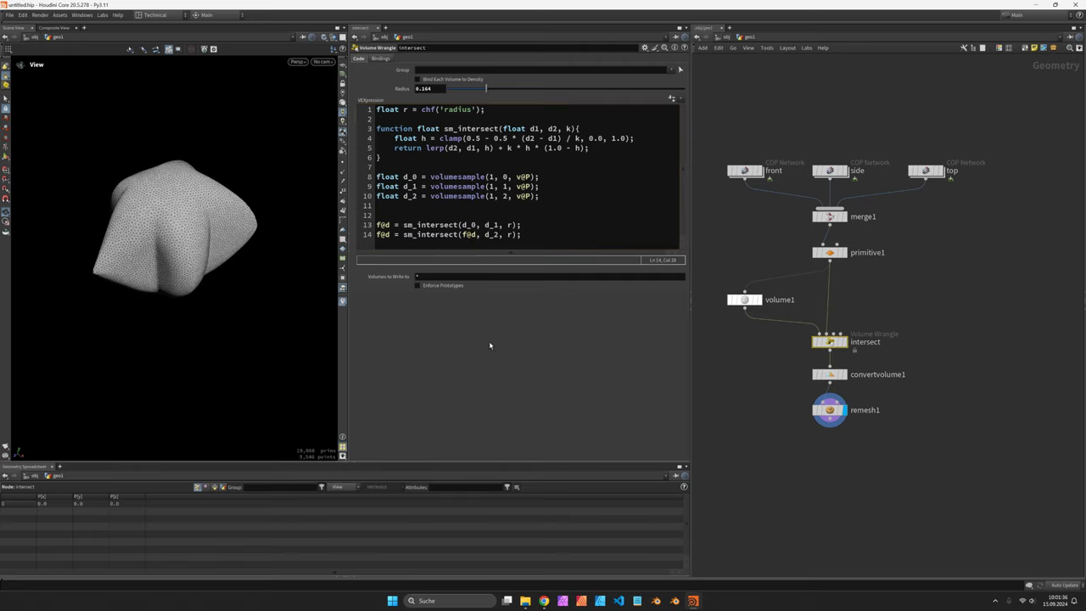
pyautogui.moveTo(486, 88); pyautogui.dragTo(472, 92)
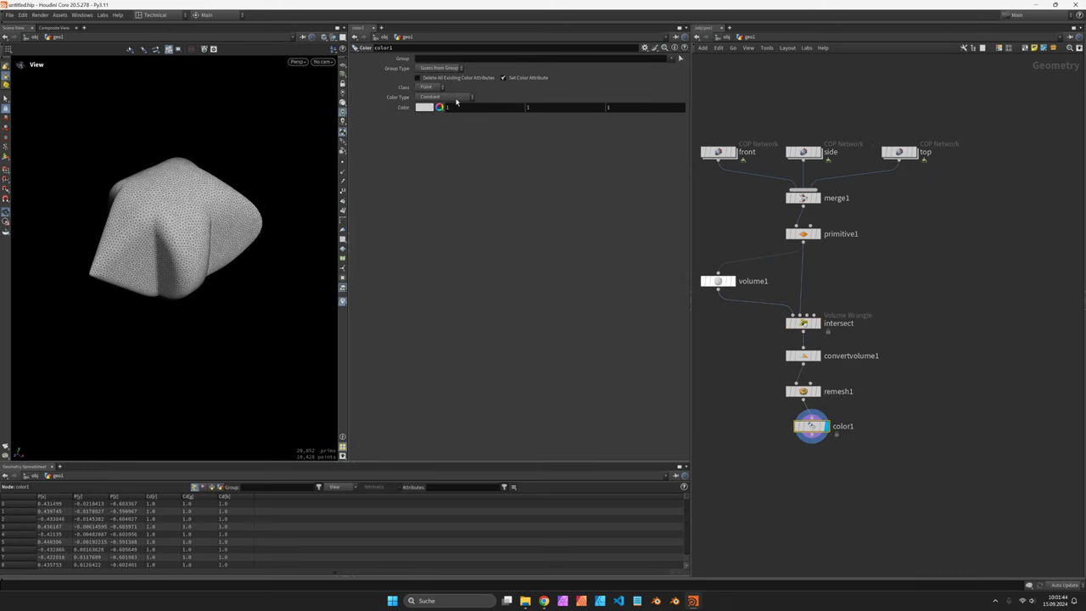
# Step: Set color1's Color Type to Bounding Box for a rainbow gradient
pyautogui.click(455, 99)
pyautogui.click(450, 107)
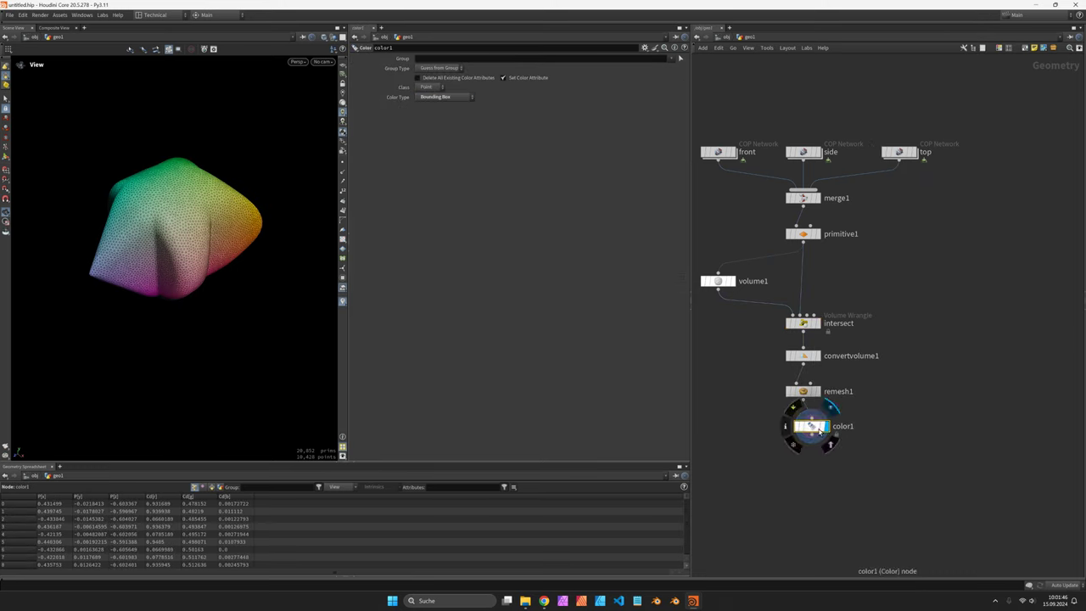
# Step: Add a merge2 node after color1, placed off to the right
pyautogui.moveTo(902, 443); pyautogui.dragTo(897, 411, button='middle')
pyautogui.moveTo(868, 268); pyautogui.dragTo(891, 259, button='middle')
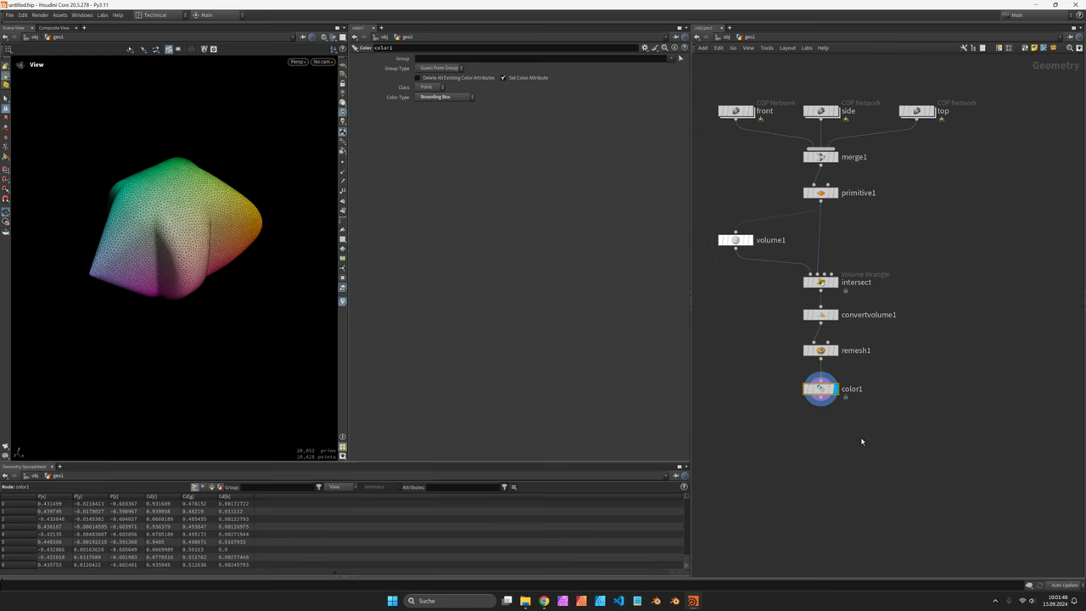
pyautogui.press('Tab')
pyautogui.write('merge')
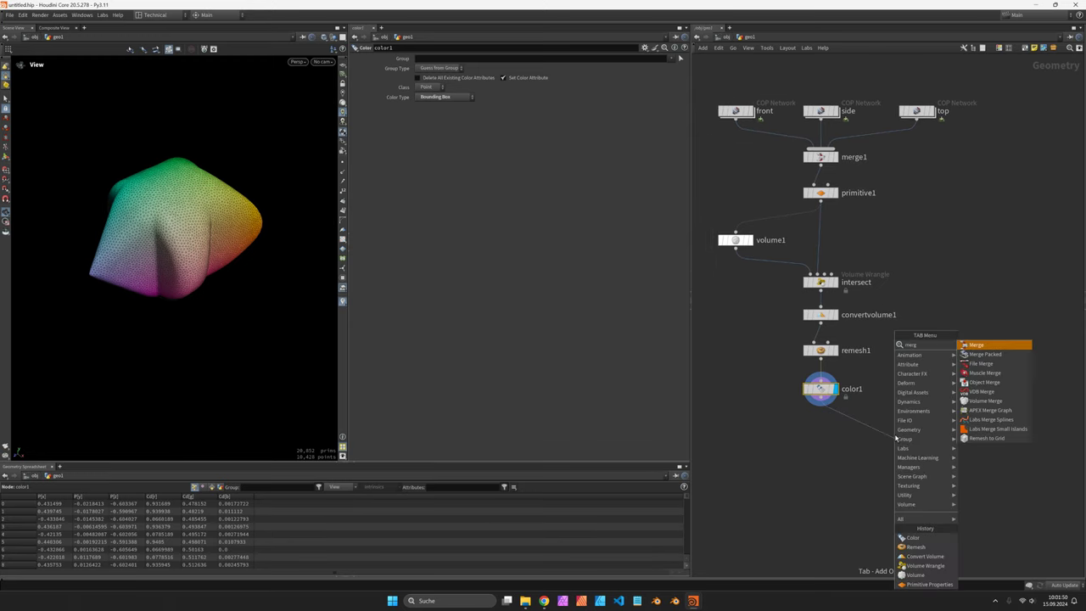
pyautogui.press('Return')
pyautogui.click(896, 439)
pyautogui.moveTo(895, 439); pyautogui.dragTo(922, 439)
# Step: Display primitive1 and branch a new Primitive Properties node, primitive2, off it
pyautogui.click(840, 198)
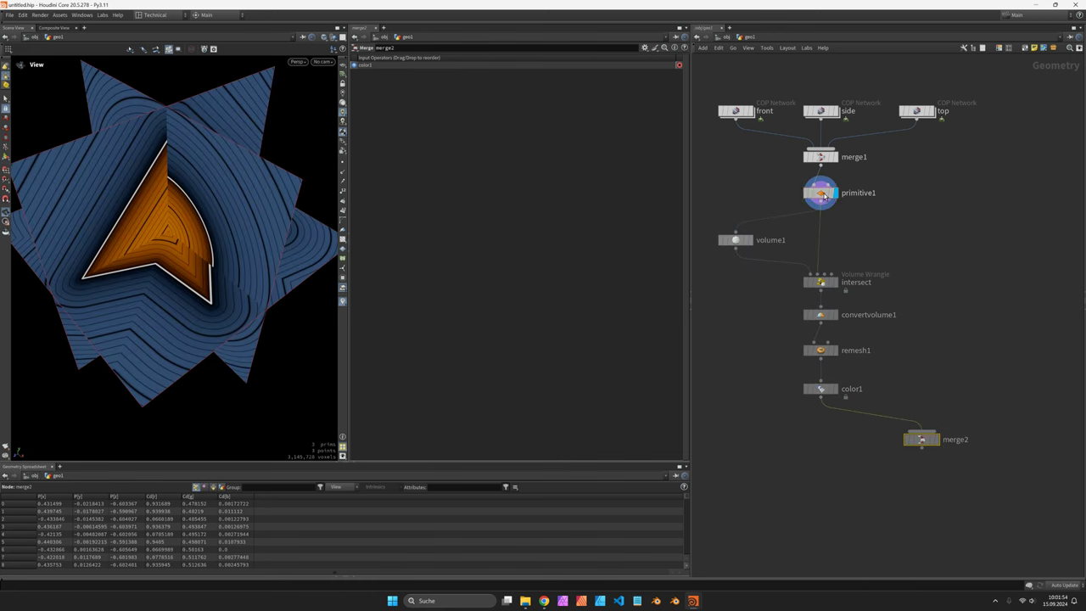
pyautogui.press('Tab')
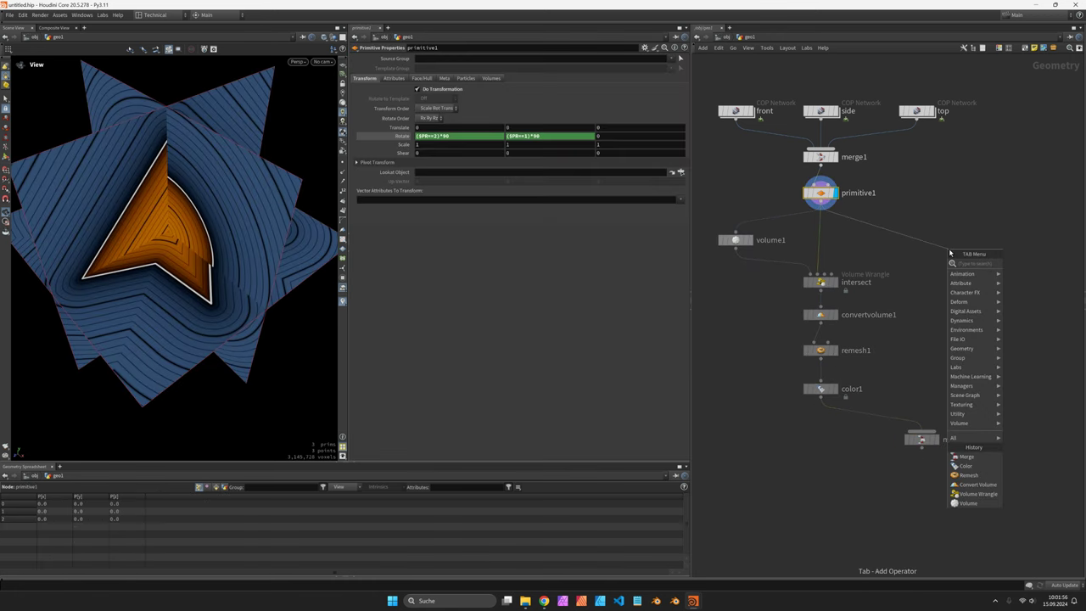
pyautogui.write('prim')
pyautogui.press('Return')
pyautogui.click(949, 249)
# Step: Place primitive2 beside primitive1, display it, enable its transform and begin a $PR Translate Z expression
pyautogui.moveTo(949, 250); pyautogui.dragTo(921, 249)
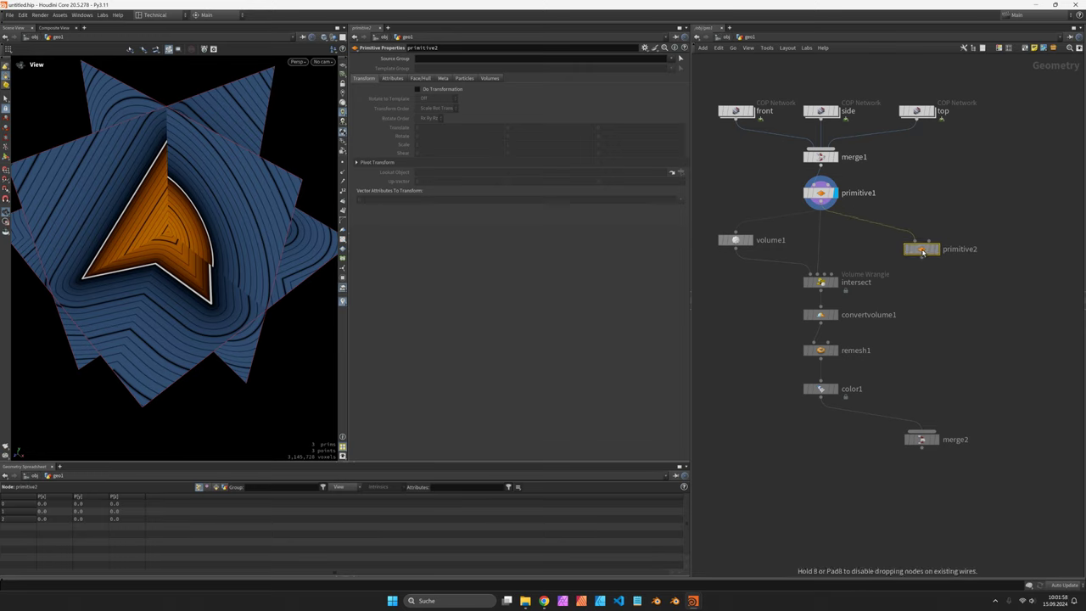
pyautogui.click(937, 248)
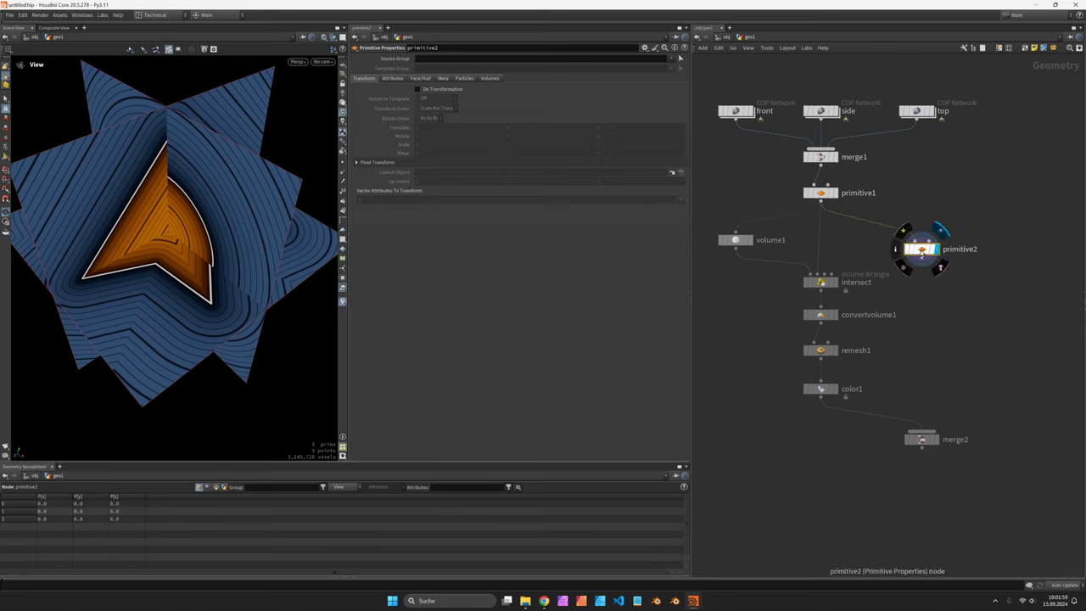
pyautogui.click(437, 90)
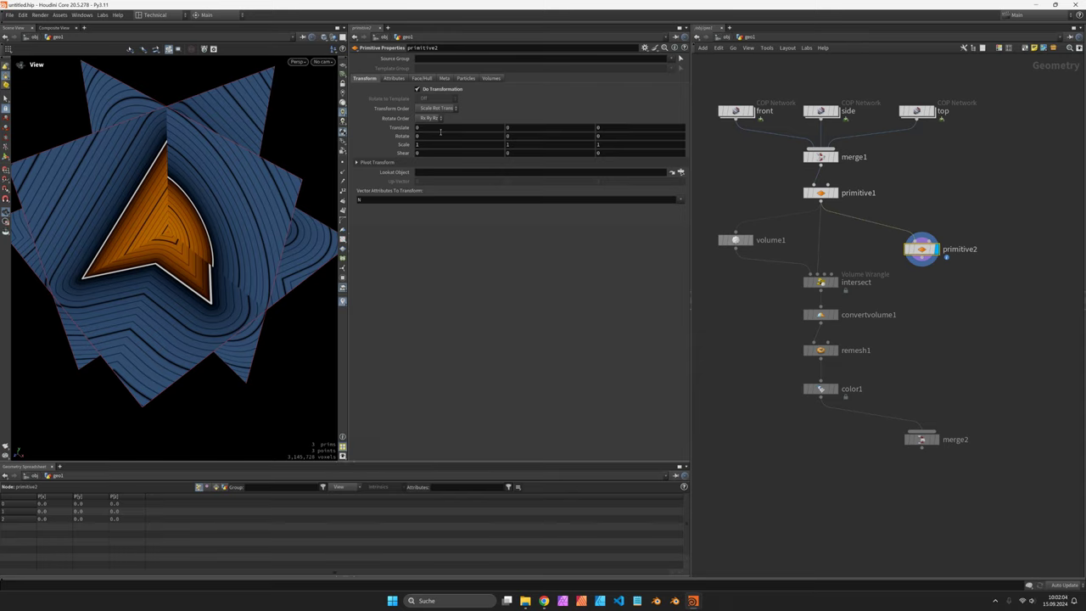
pyautogui.click(634, 130)
pyautogui.write('$PRnn')
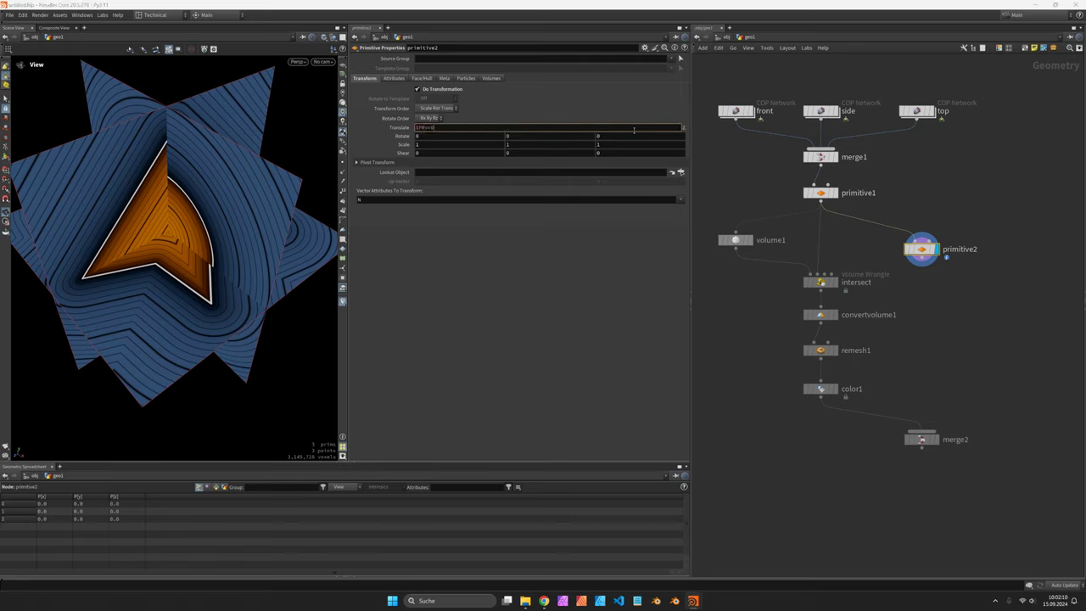
pyautogui.press('Return')
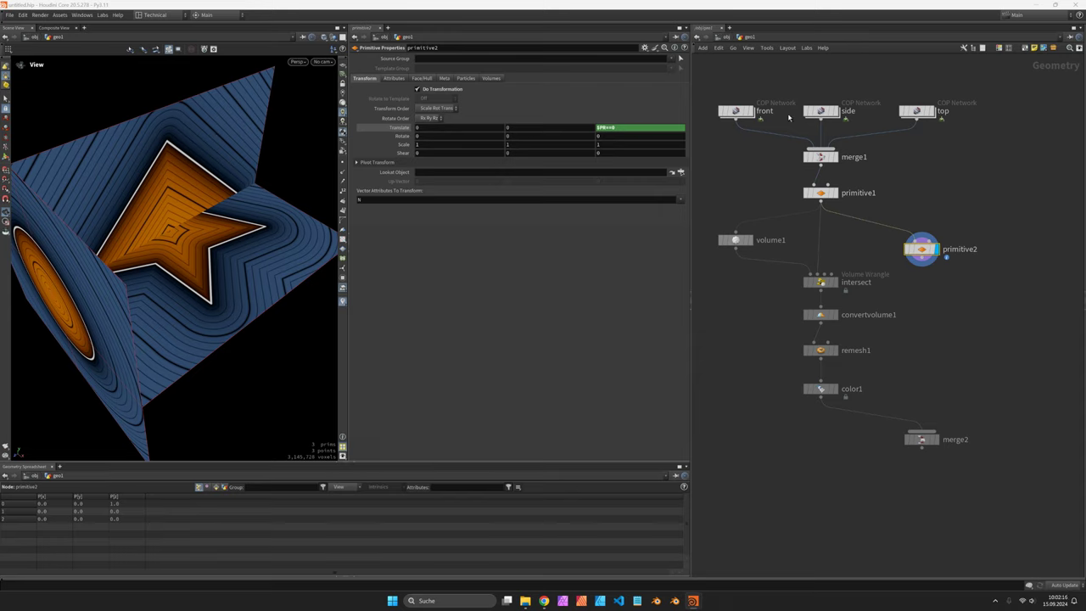
# Step: Set primitive2's Translate to $PR==1, ($PR==2)*-1.0, $PR==0 and clear Vector Attributes To Transform
pyautogui.click(460, 128)
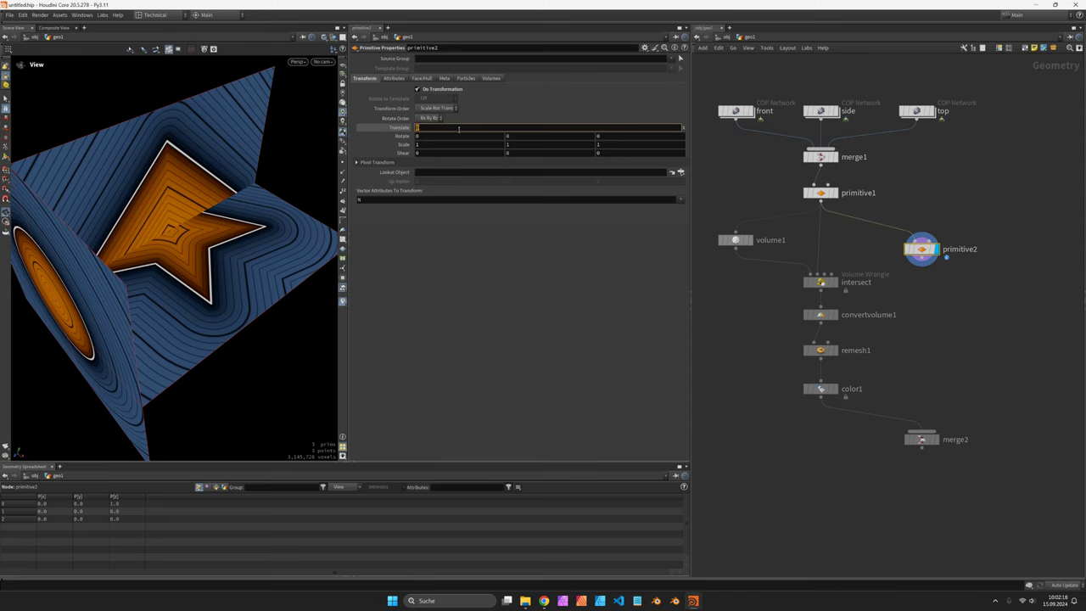
pyautogui.write('$PR==1')
pyautogui.press('Return')
pyautogui.moveTo(288, 170); pyautogui.dragTo(365, 176)
pyautogui.click(538, 129)
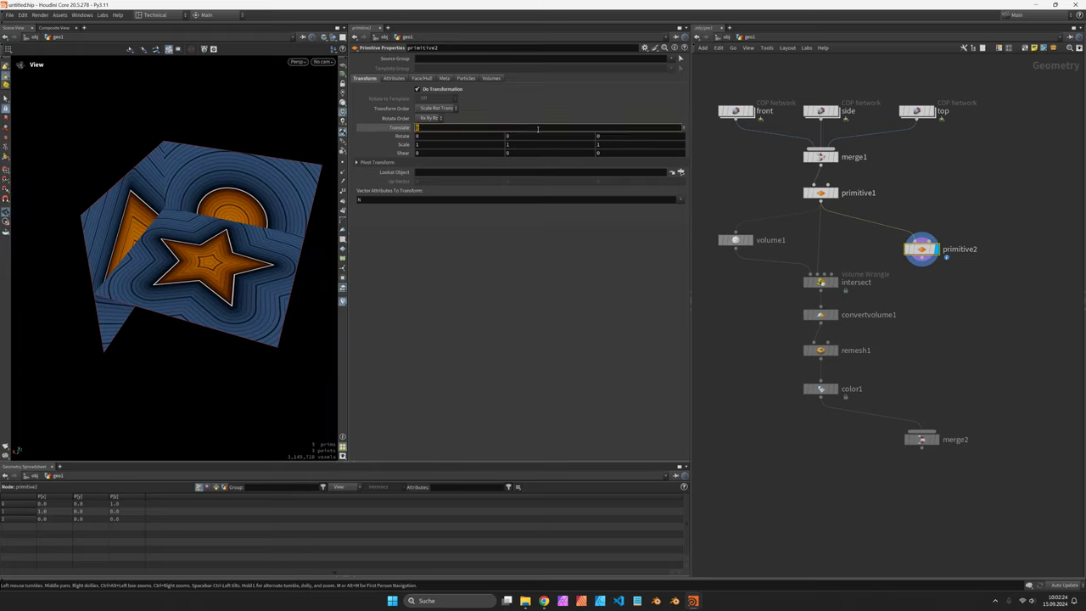
pyautogui.write('$PR')
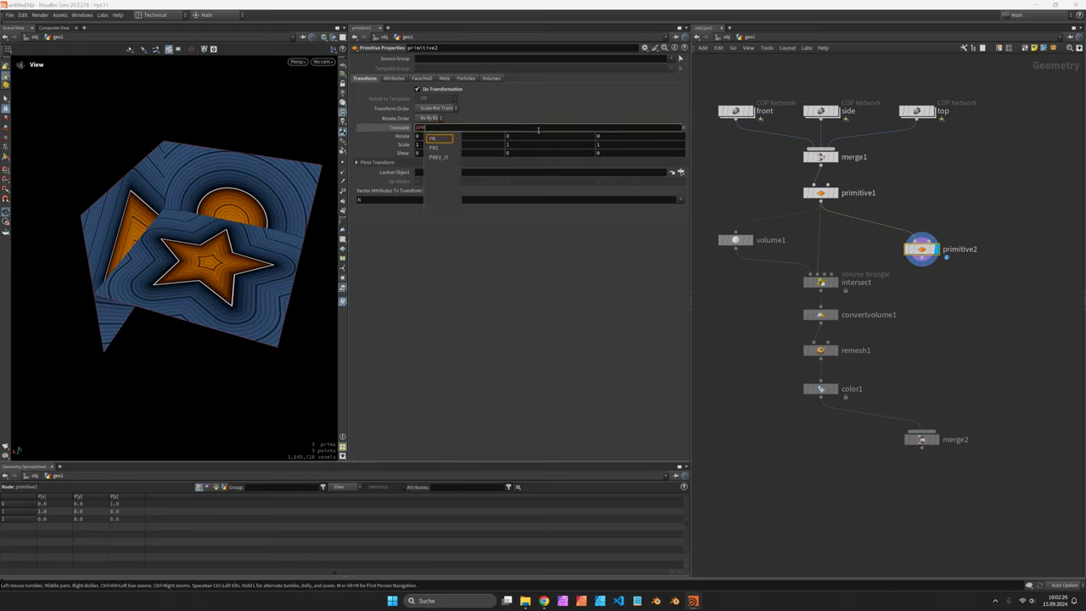
pyautogui.write('+4+2')
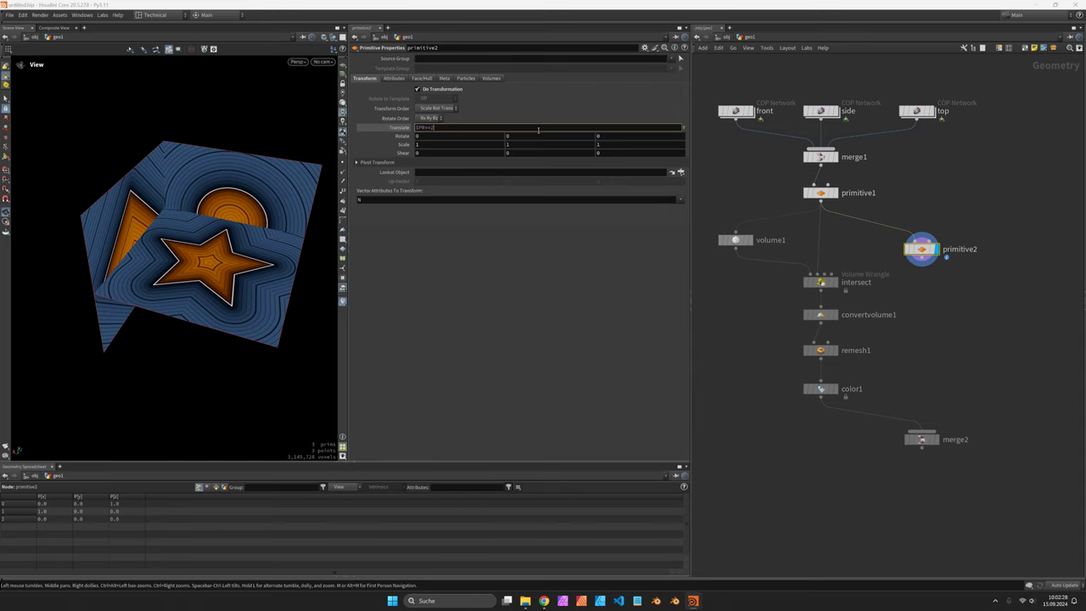
pyautogui.press('Return')
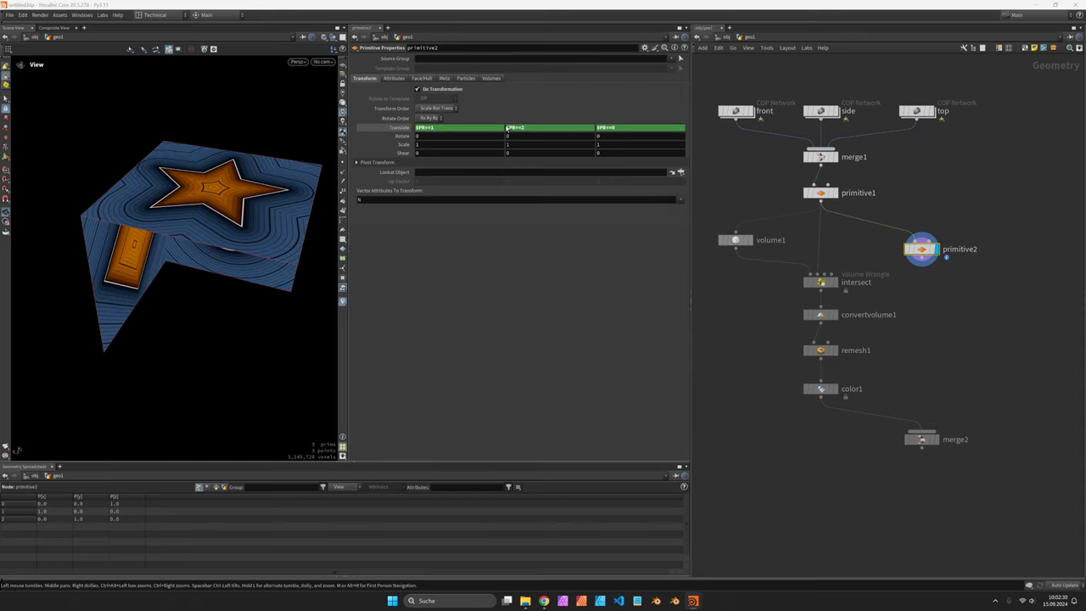
pyautogui.moveTo(507, 129); pyautogui.dragTo(612, 131)
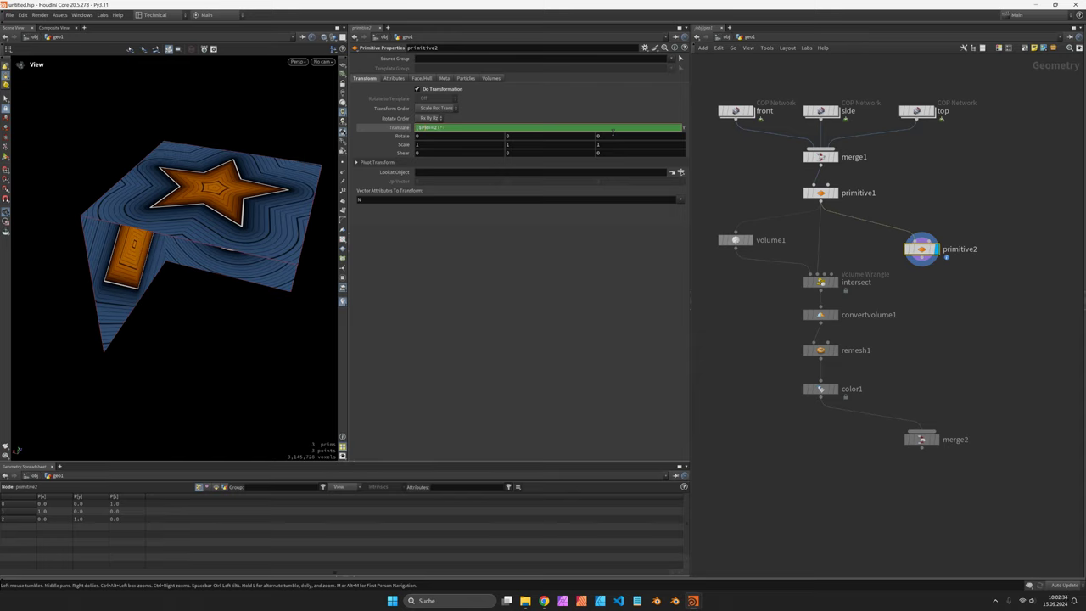
pyautogui.press('Return')
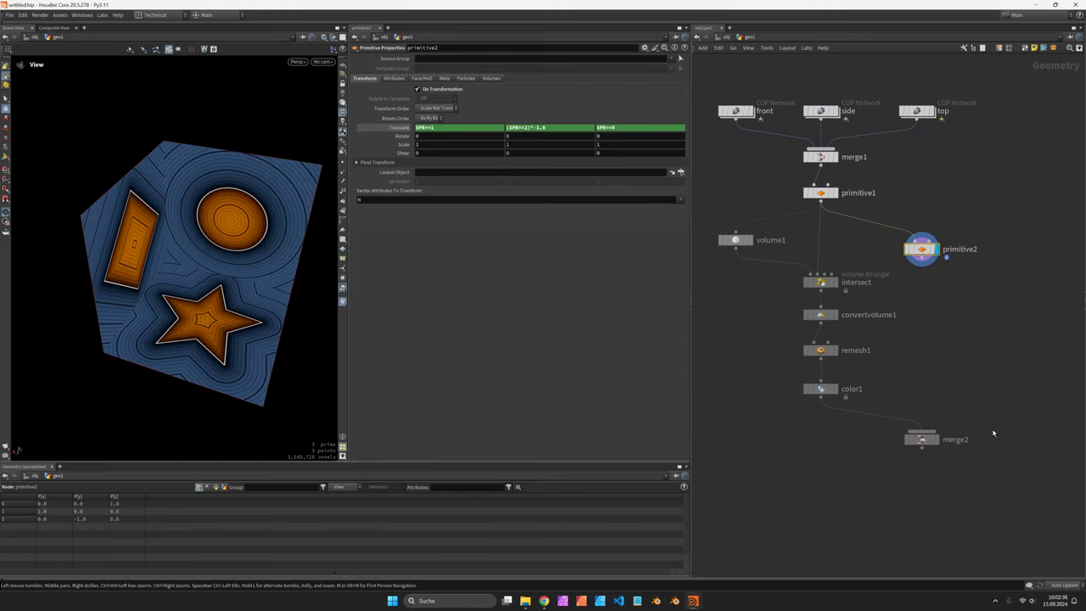
pyautogui.click(418, 200)
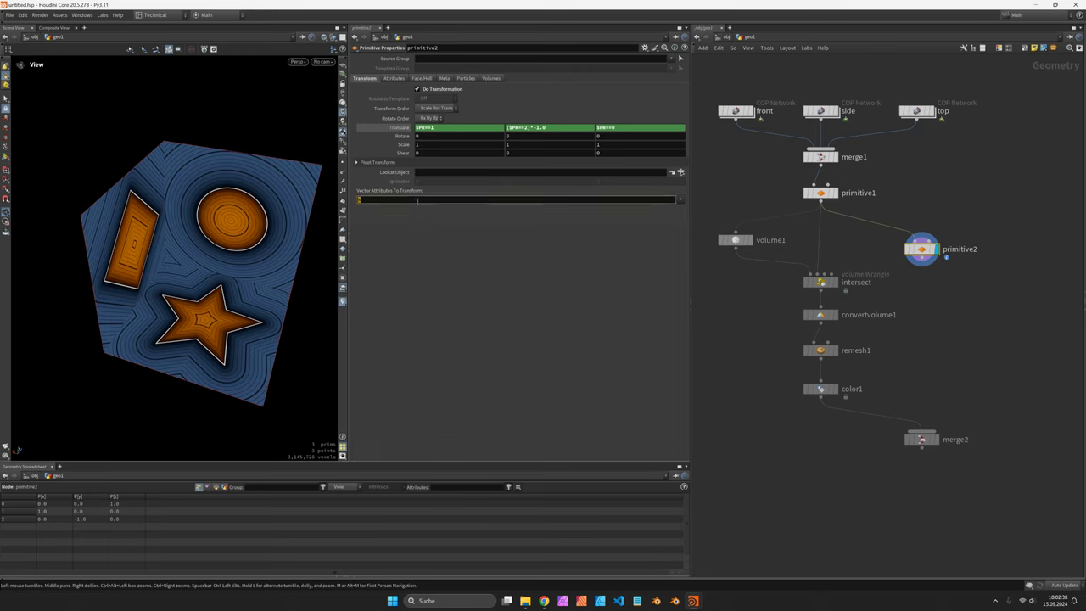
pyautogui.press('Escape')
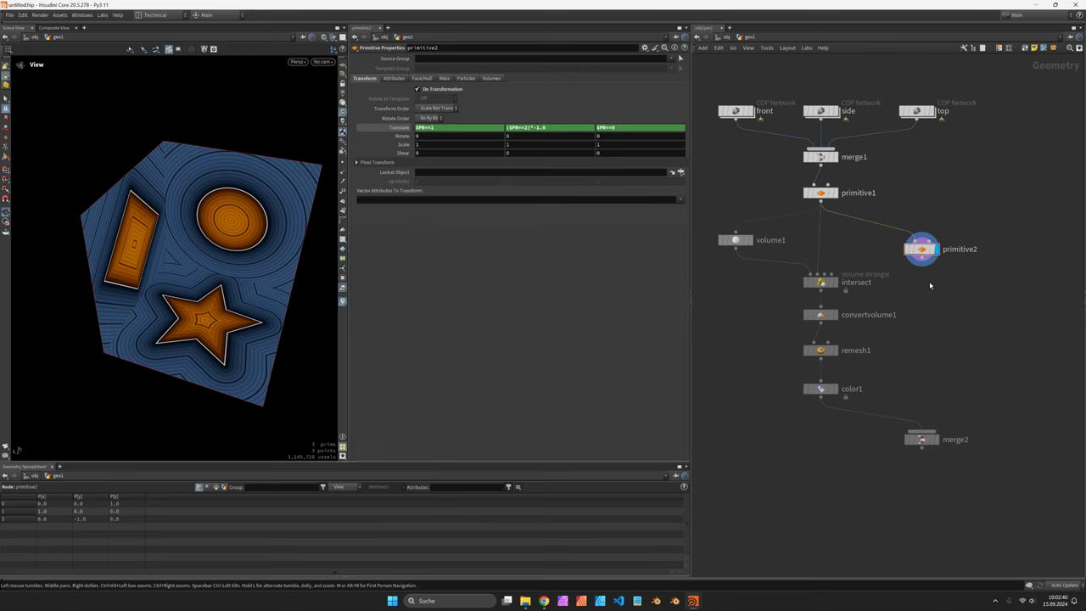
pyautogui.click(940, 443)
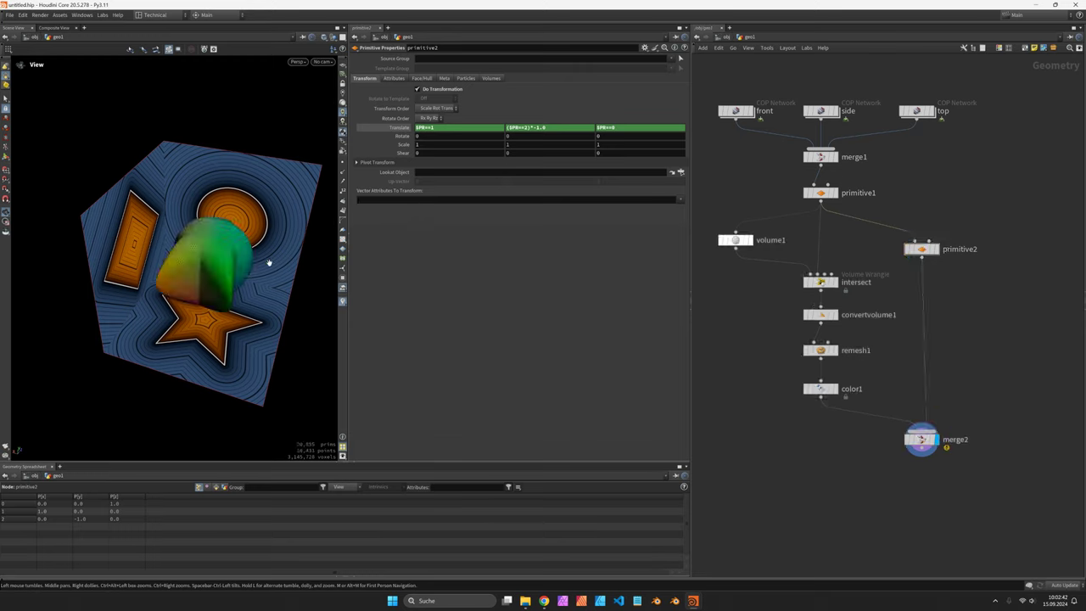
pyautogui.moveTo(268, 259); pyautogui.dragTo(217, 264)
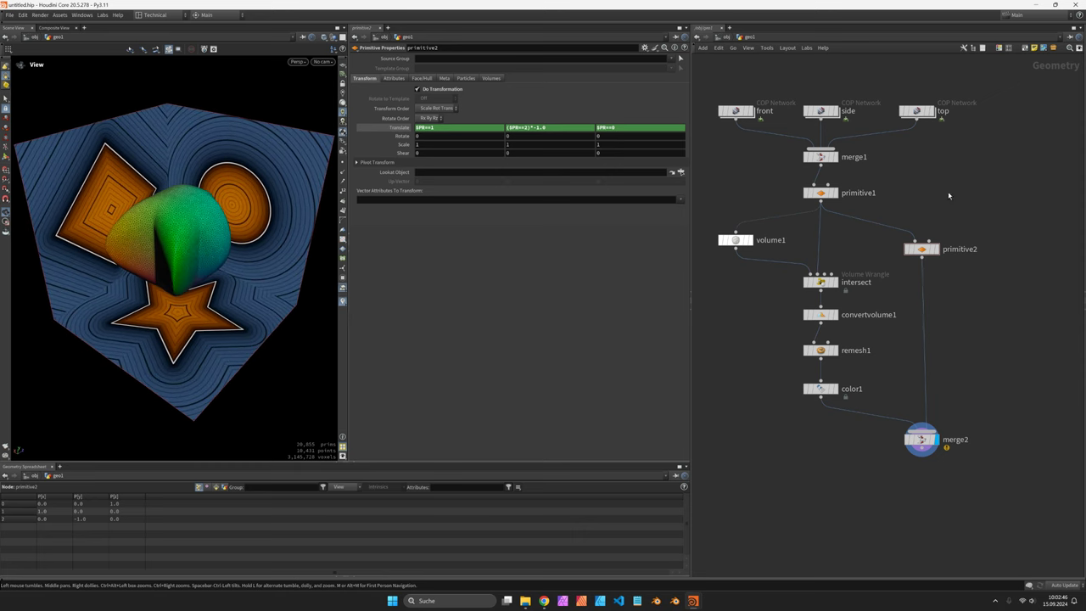
# Step: Change the side network's basic shape from diamond to Triangle
pyautogui.moveTo(743, 116)
pyautogui.moveTo(836, 107)
pyautogui.doubleClick(822, 113)
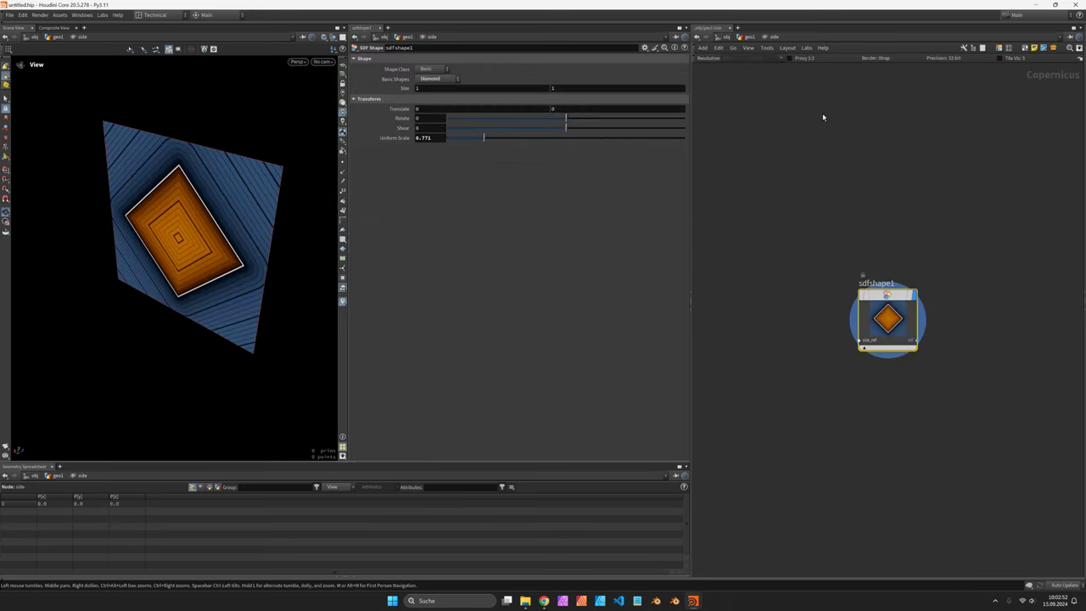
pyautogui.click(439, 80)
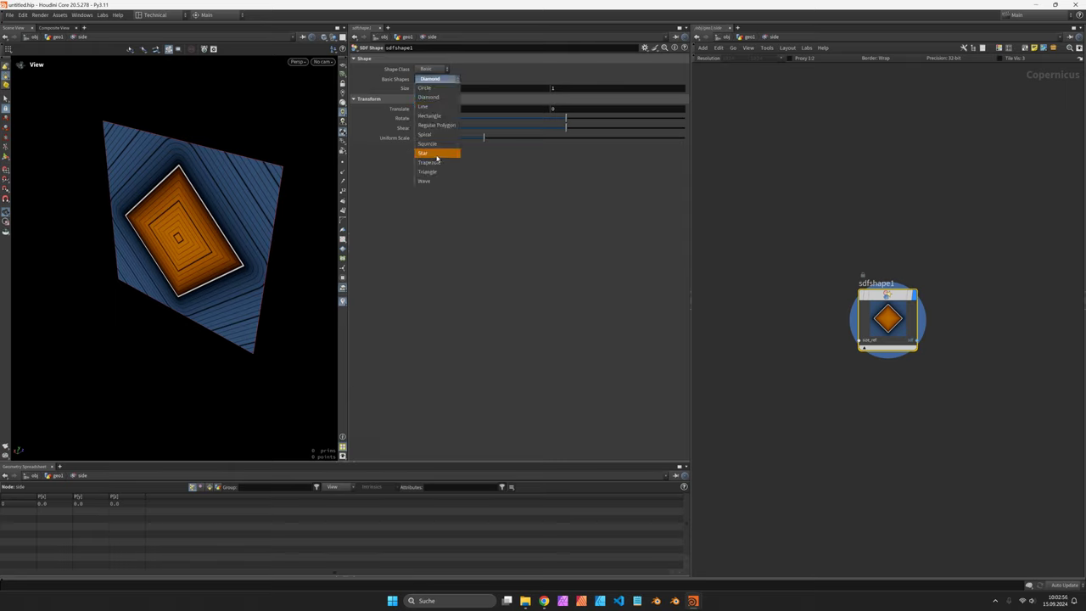
pyautogui.click(440, 172)
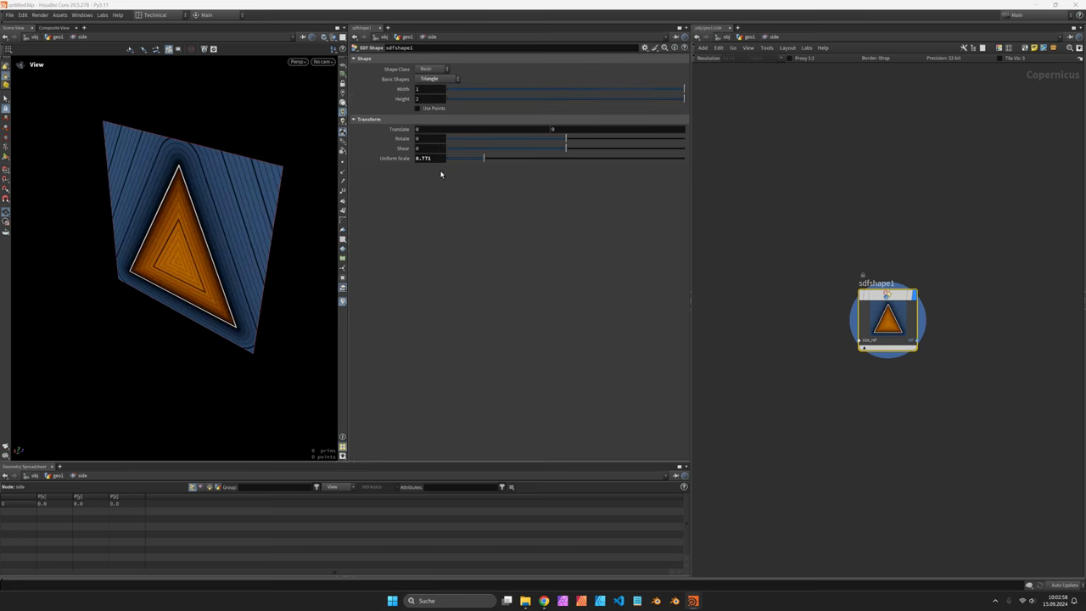
pyautogui.press('u')
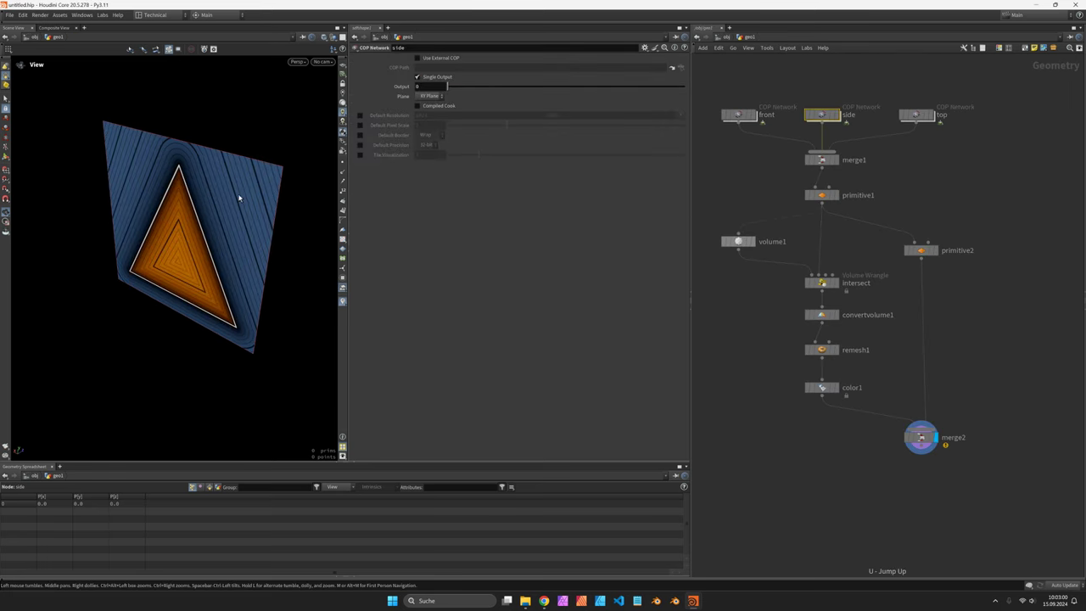
pyautogui.moveTo(250, 229); pyautogui.dragTo(182, 219)
# Step: Switch the top network's sdfshape1 to the Marker class with the Infinity marker
pyautogui.doubleClick(917, 115)
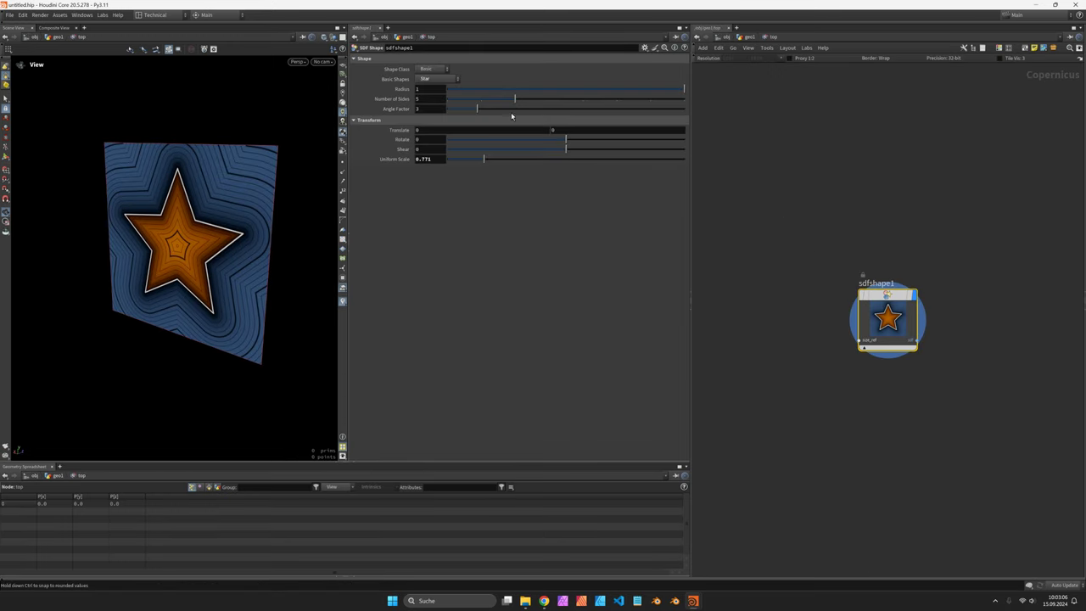
pyautogui.moveTo(923, 307); pyautogui.dragTo(872, 257)
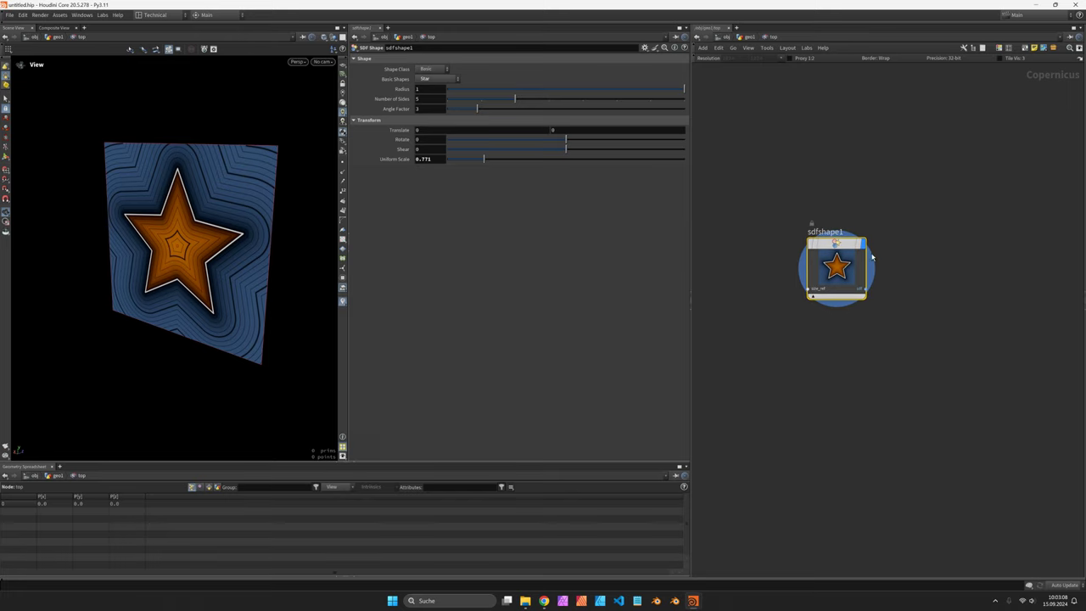
pyautogui.press('Tab')
pyautogui.write('sdf')
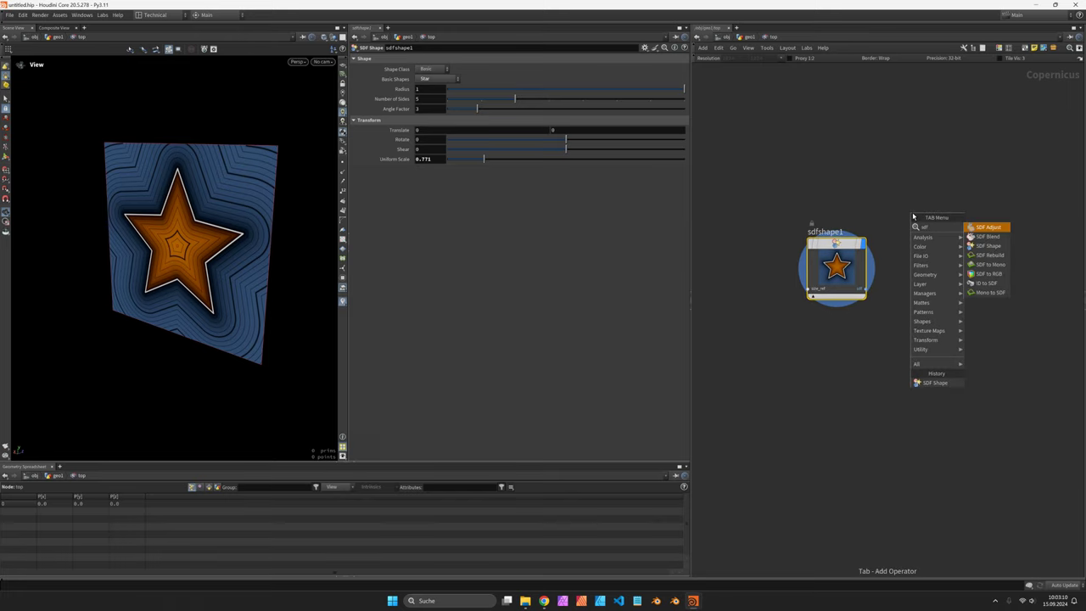
pyautogui.press('Escape')
pyautogui.click(431, 69)
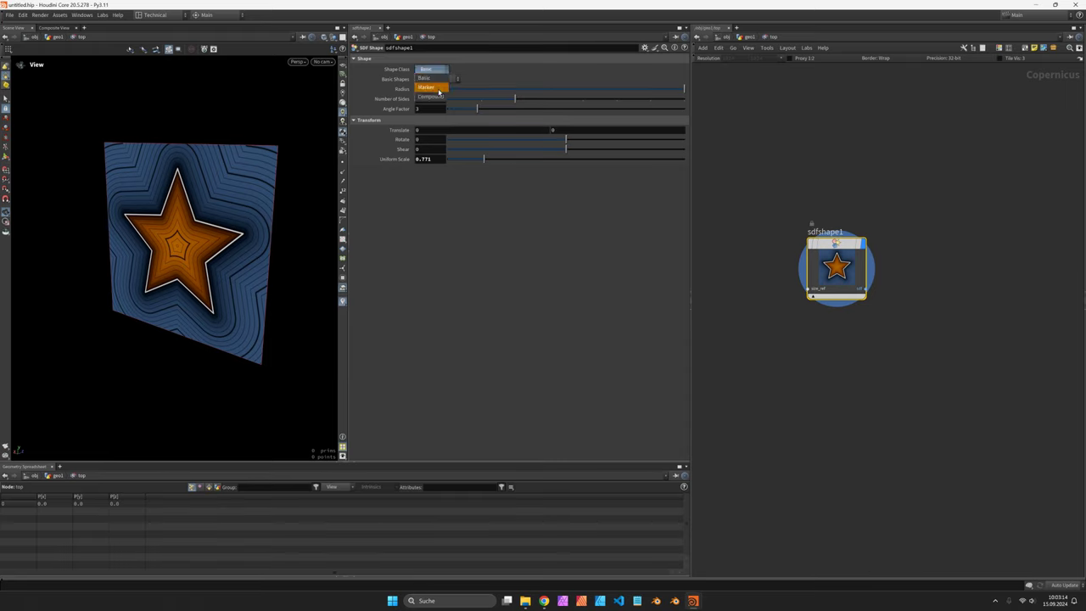
pyautogui.click(448, 85)
pyautogui.click(431, 78)
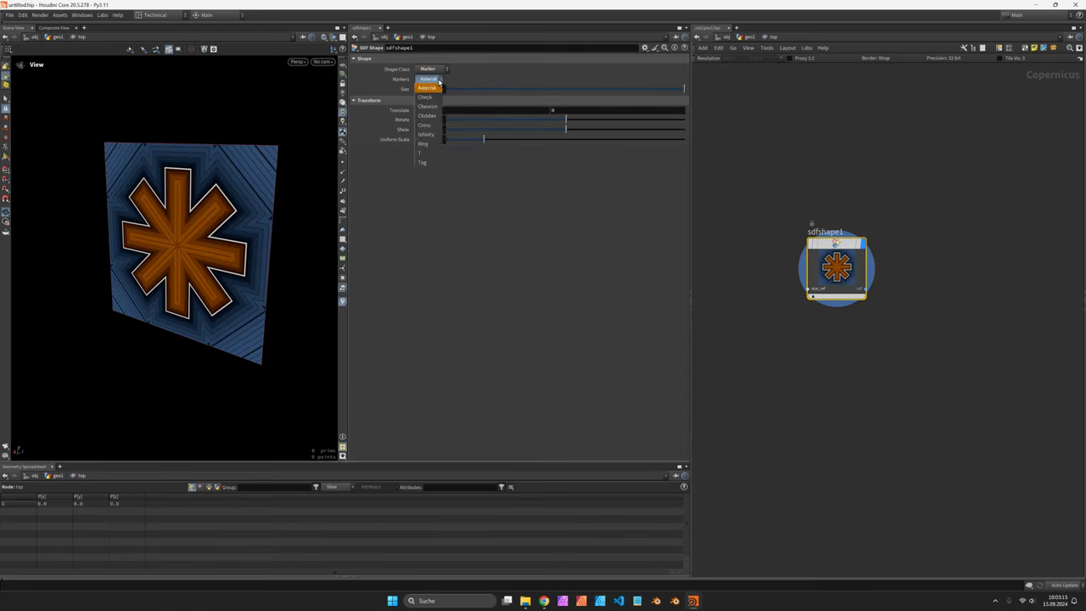
pyautogui.click(428, 134)
pyautogui.press('u')
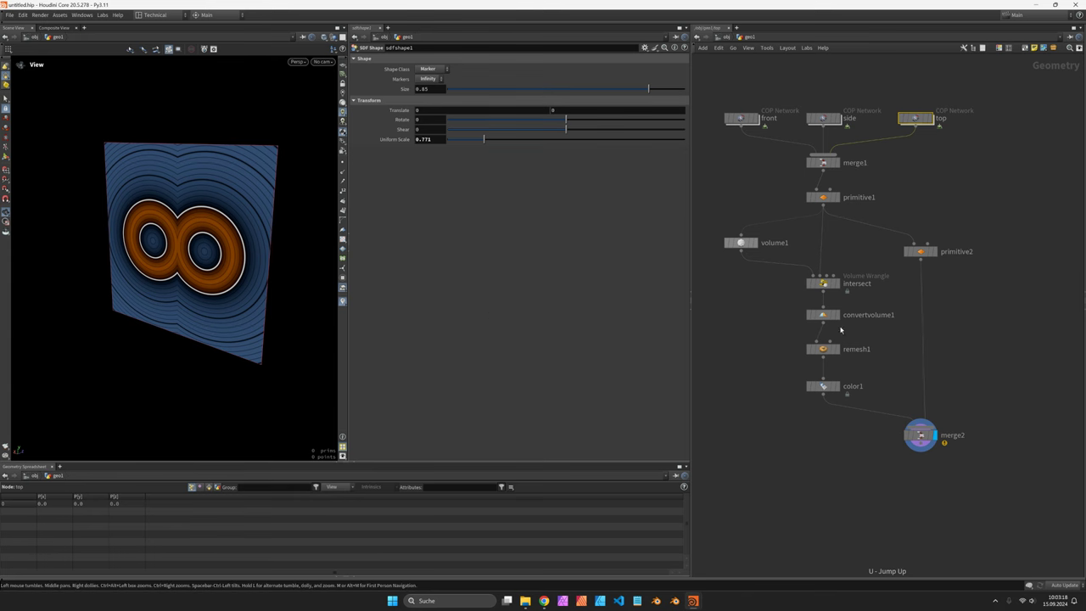
pyautogui.moveTo(221, 243); pyautogui.dragTo(174, 240)
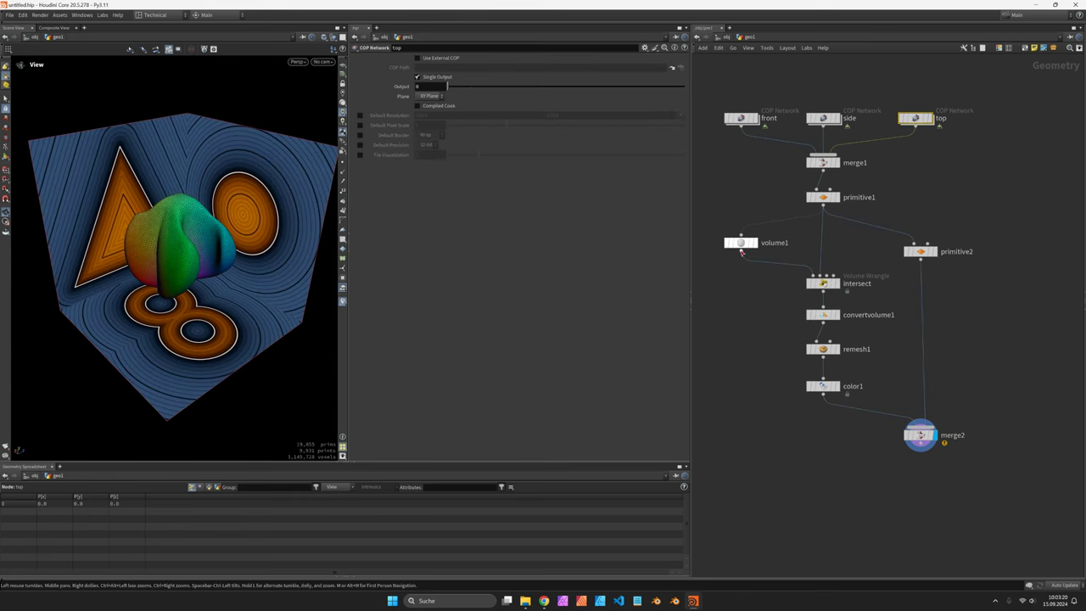
# Step: Check volume1 and remesh1, then bypass remesh1 so the mesh comes unremeshed from volume1
pyautogui.click(740, 243)
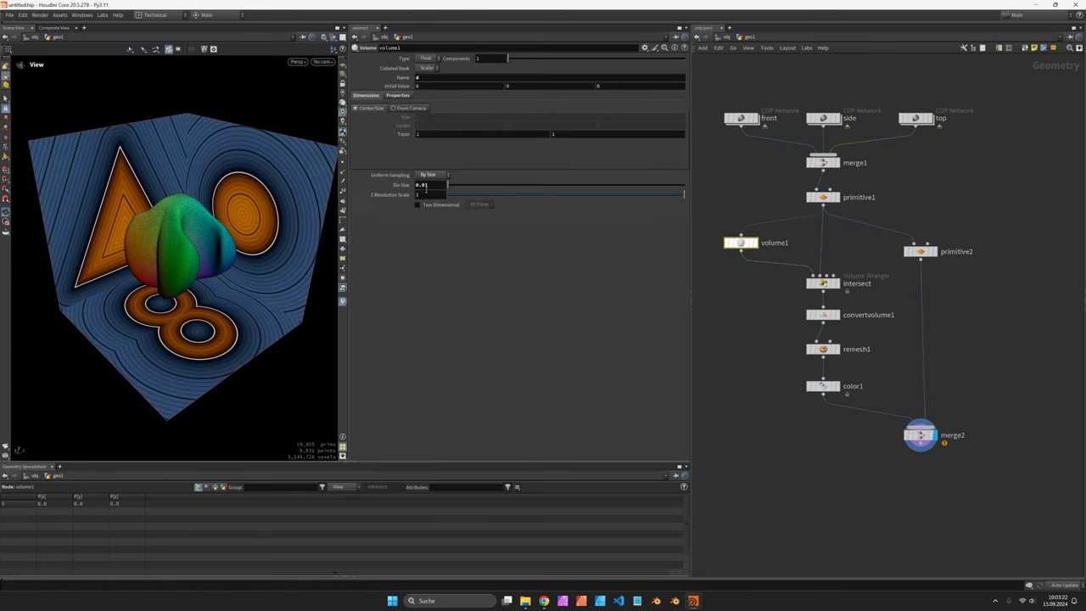
pyautogui.click(823, 349)
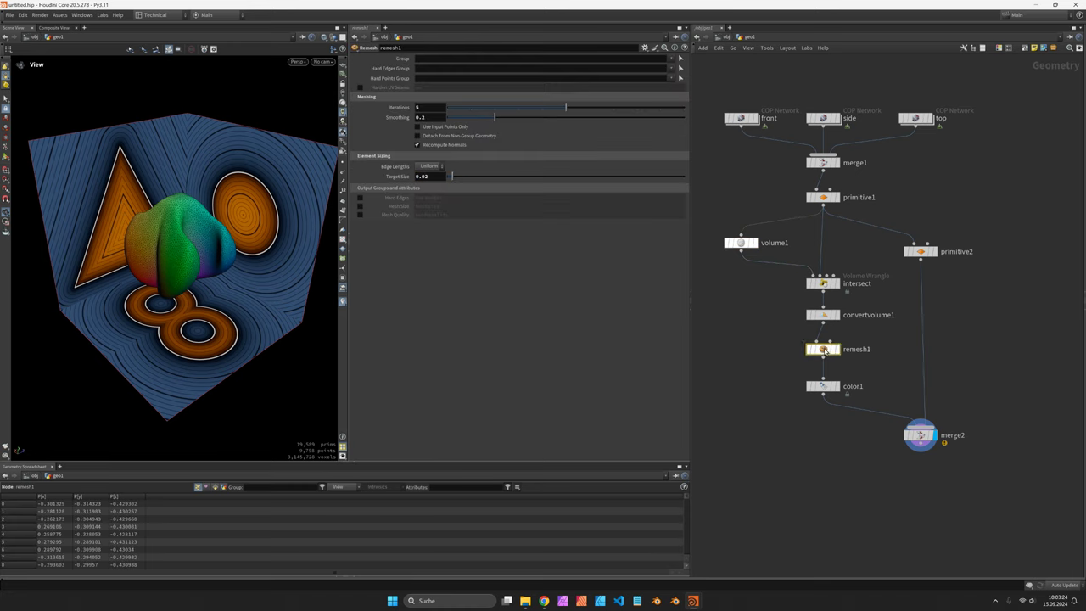
pyautogui.click(812, 339)
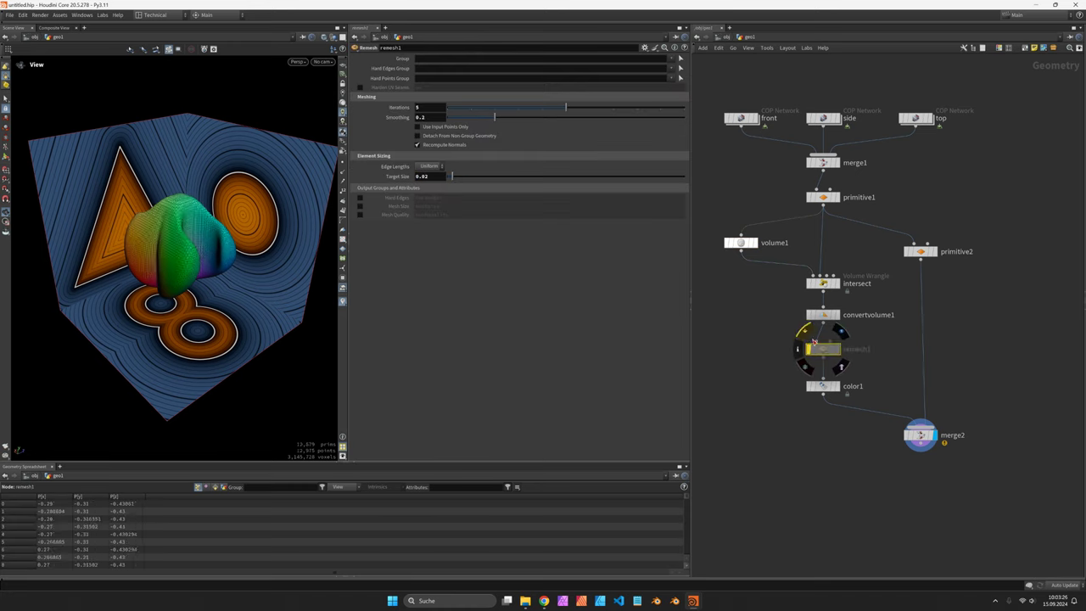
pyautogui.moveTo(170, 213); pyautogui.dragTo(292, 199)
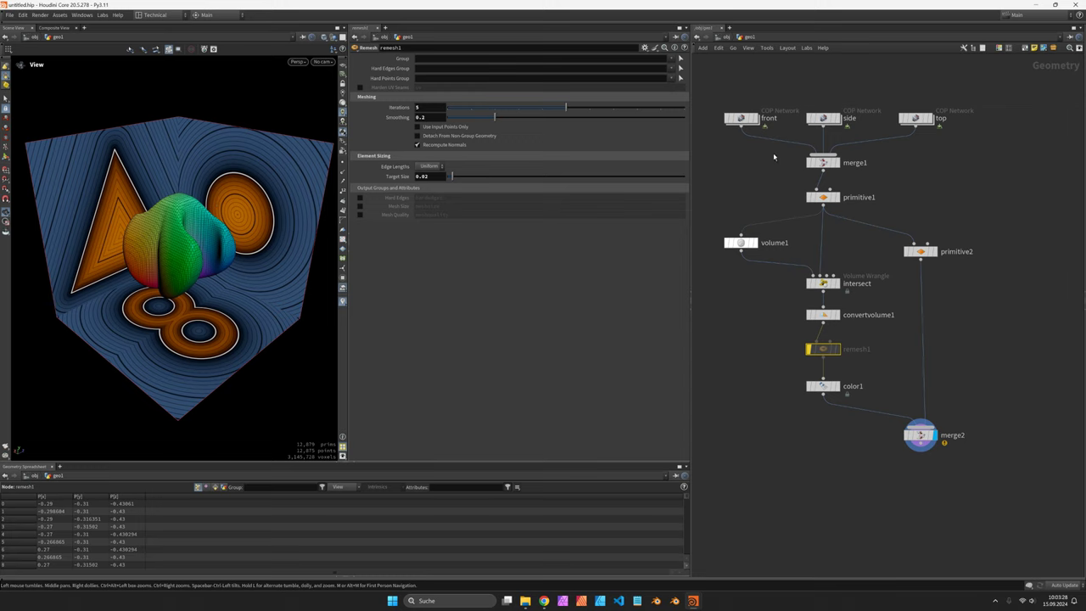
pyautogui.moveTo(747, 114); pyautogui.dragTo(949, 165)
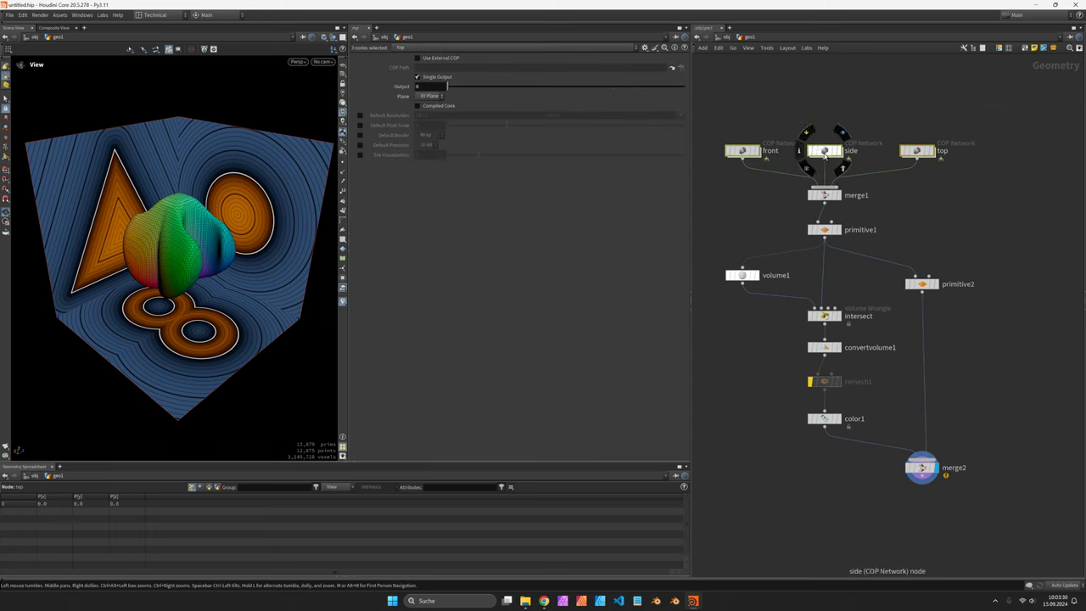
# Step: Insert a Transform node between the side network and merge1
pyautogui.press('Tab')
pyautogui.write('transform')
pyautogui.press('Return')
pyautogui.click(826, 156)
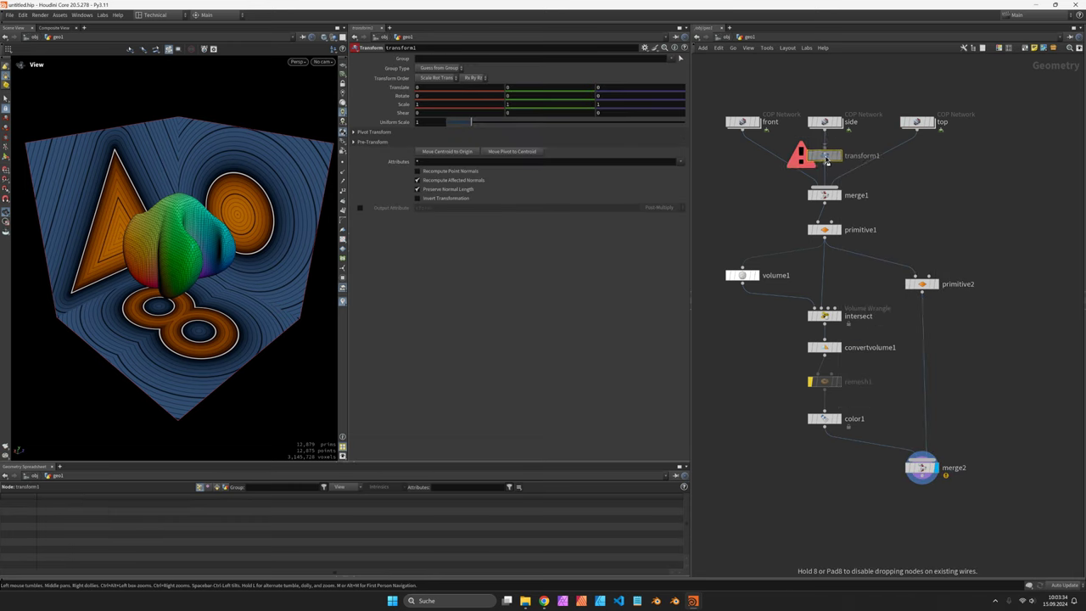
# Step: Give transform1 a Rotate X of 23 and a Translate X of -0.3
pyautogui.click(430, 97)
pyautogui.write('12')
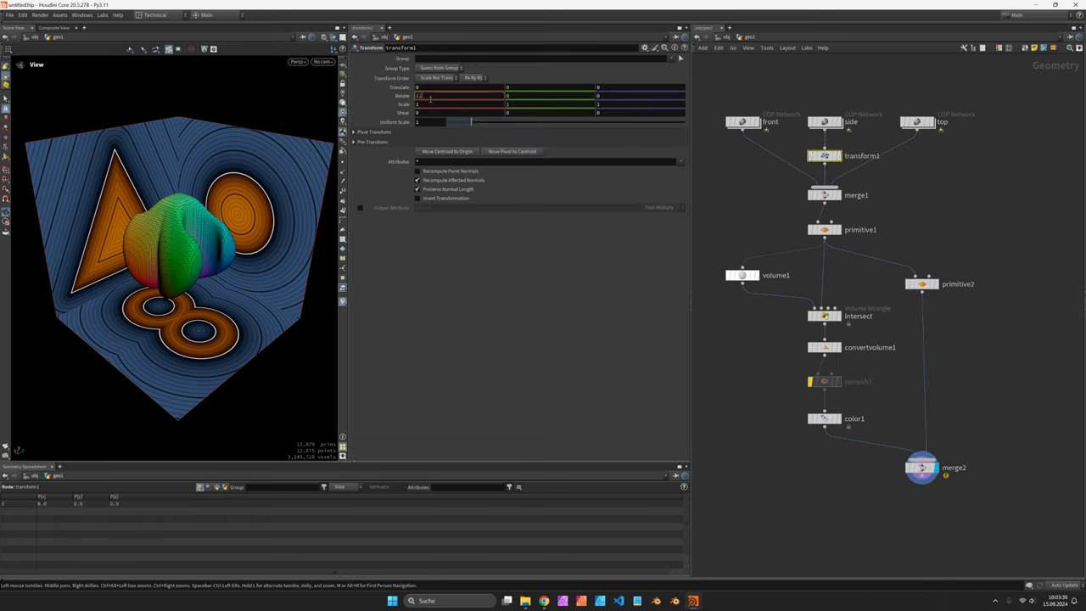
pyautogui.press('Return')
pyautogui.click(431, 97)
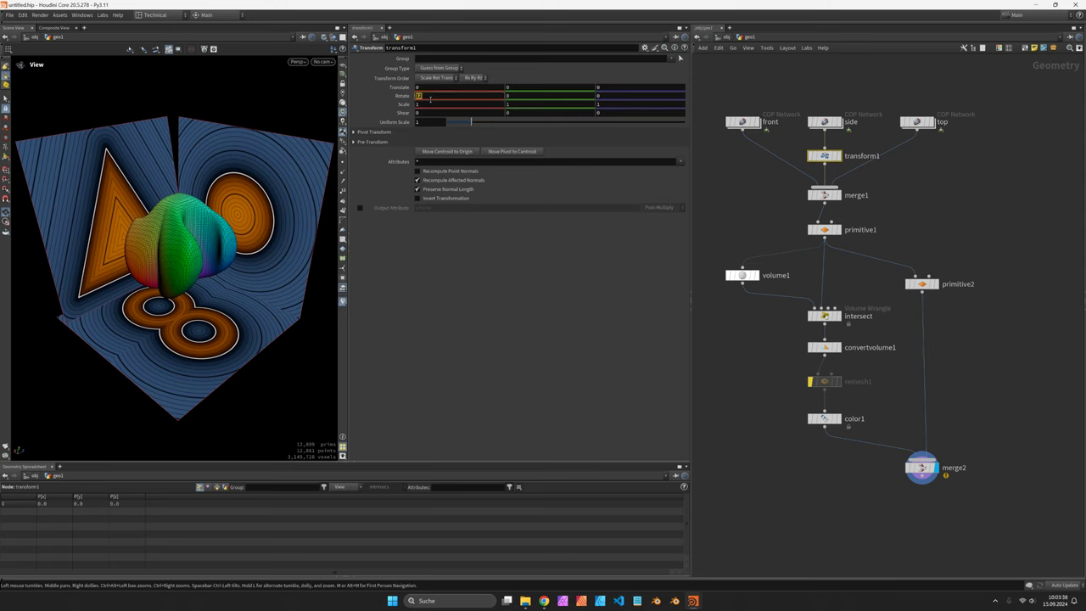
pyautogui.write('23')
pyautogui.press('Return')
pyautogui.click(427, 87)
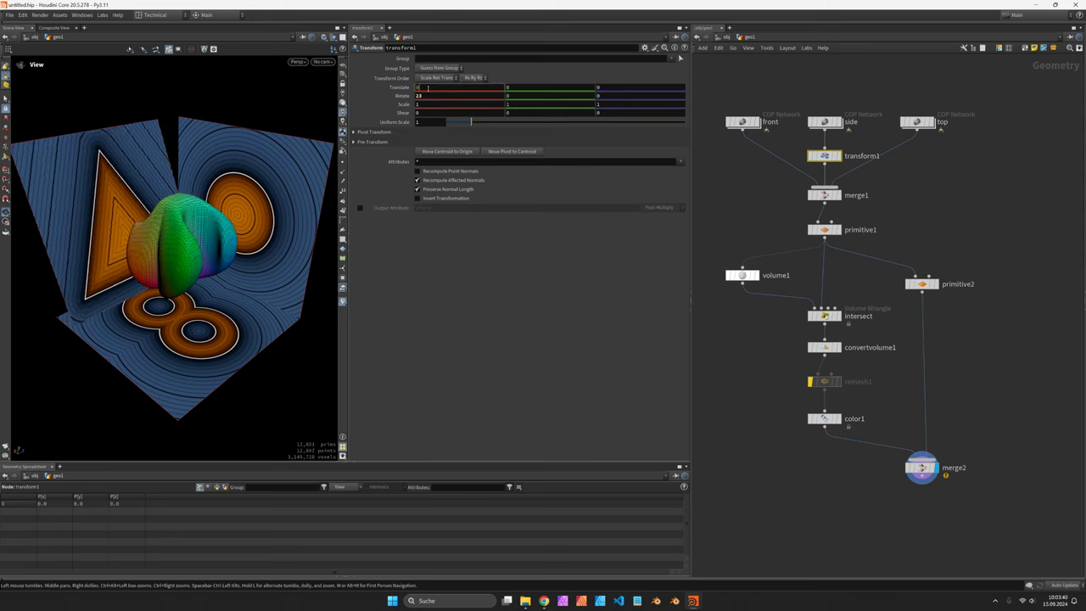
pyautogui.write('-0.4')
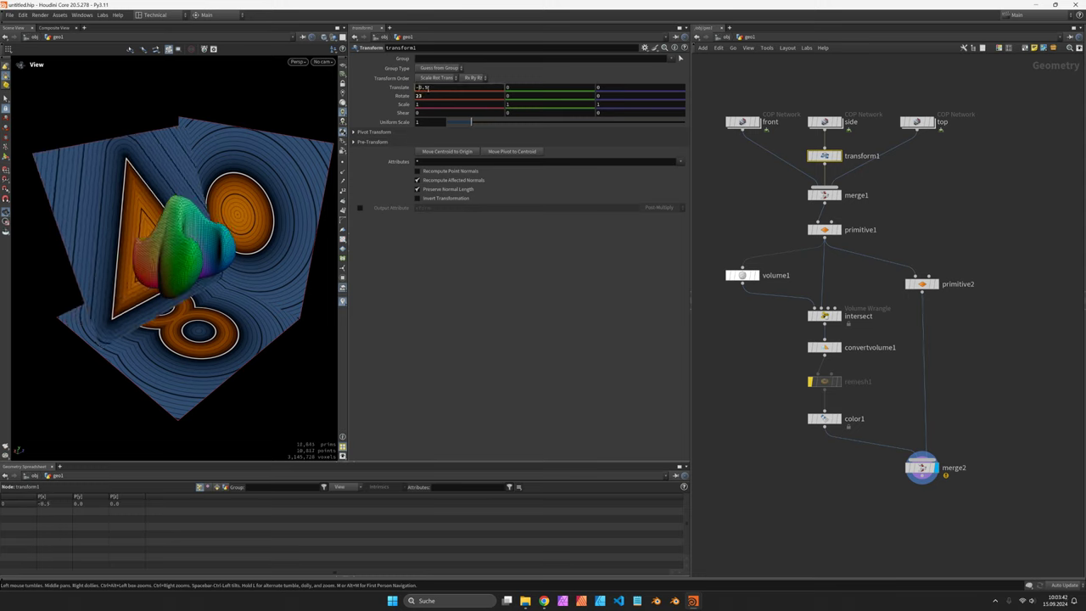
pyautogui.press('BackSpace')
pyautogui.write('3')
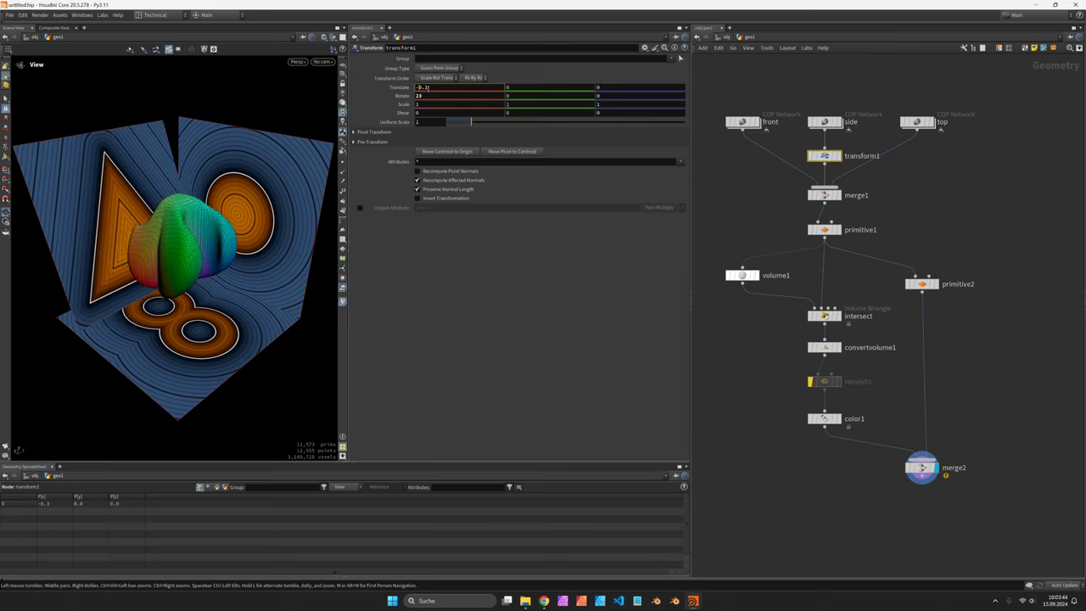